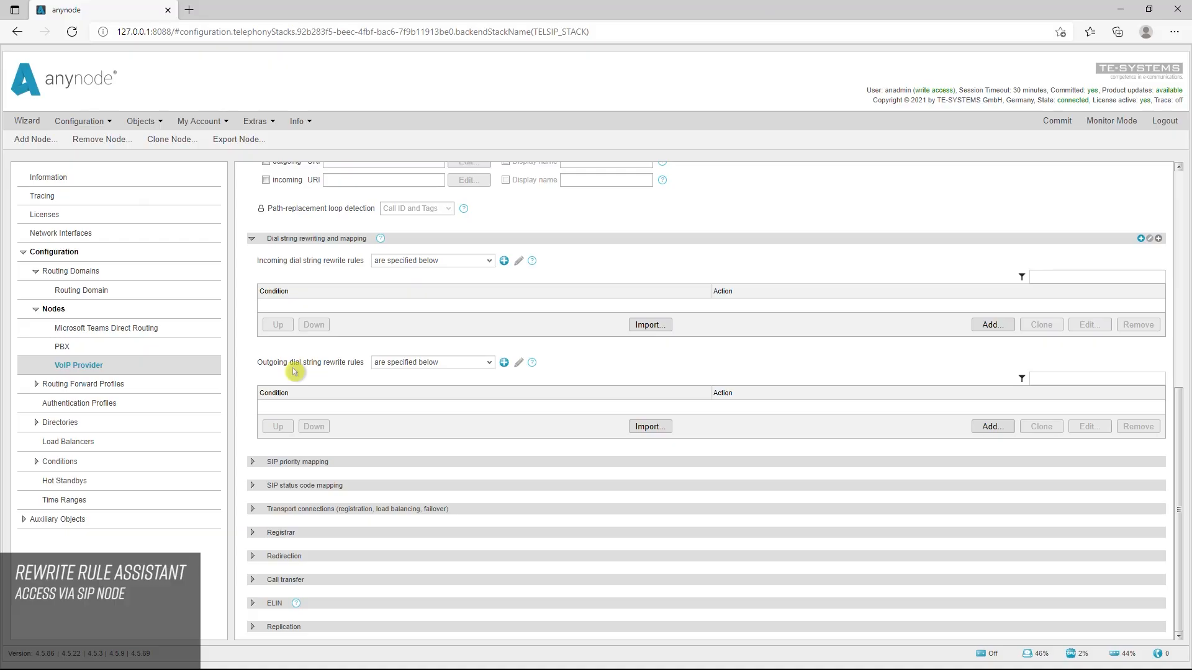
Create an incoming prefix/suffix rewrite rule for prefix 00 that deletes 2 leading characters and adds the prefix +
left_click(1007, 327)
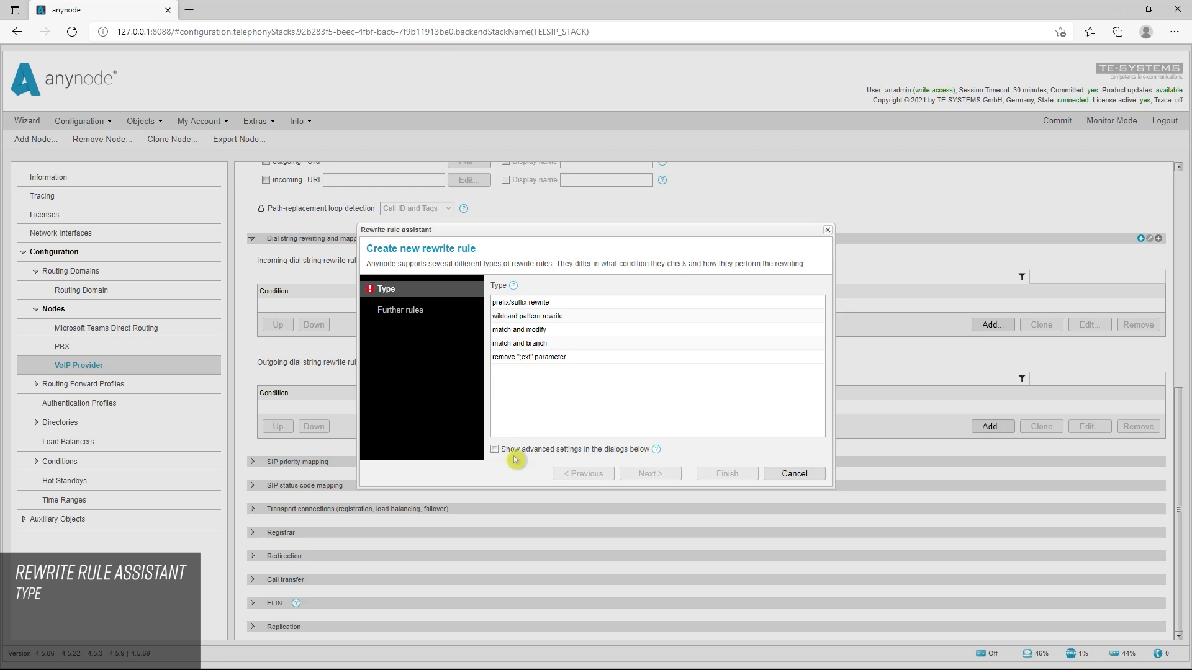
left_click(522, 302)
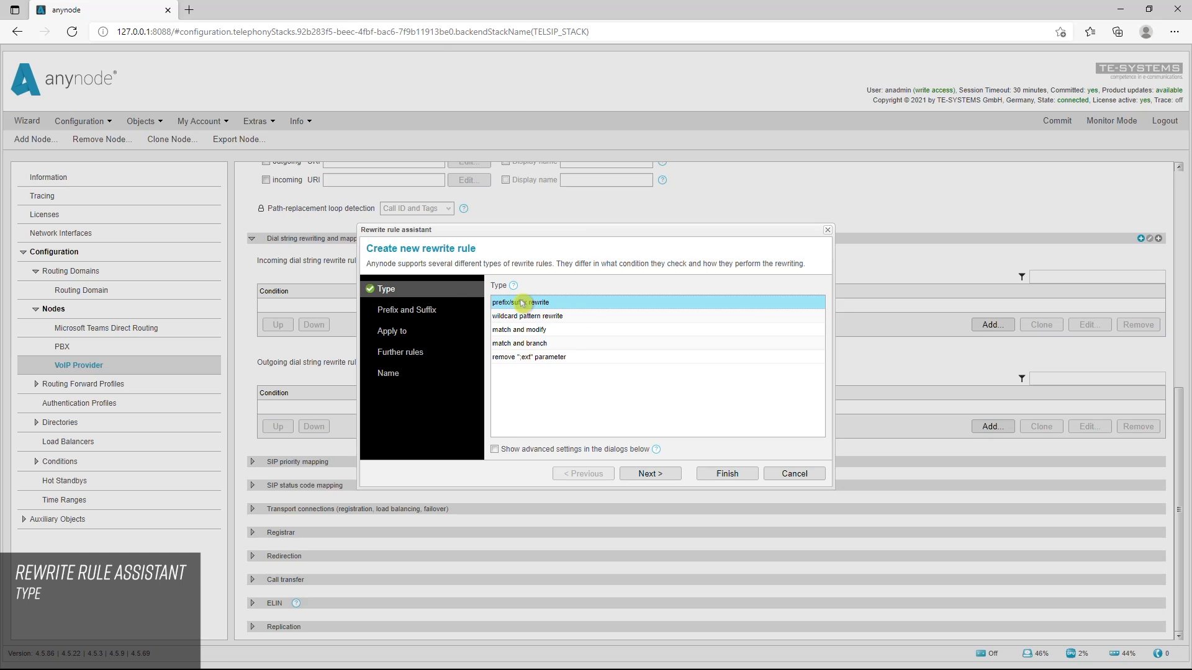
left_click(661, 480)
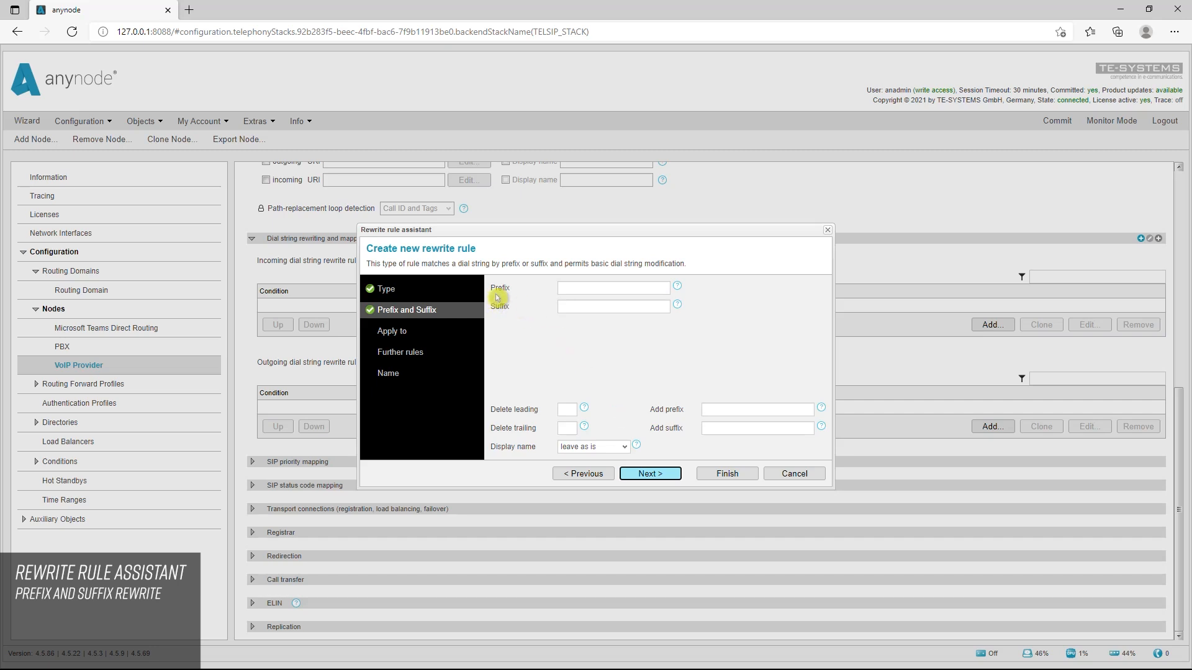
left_click(660, 288)
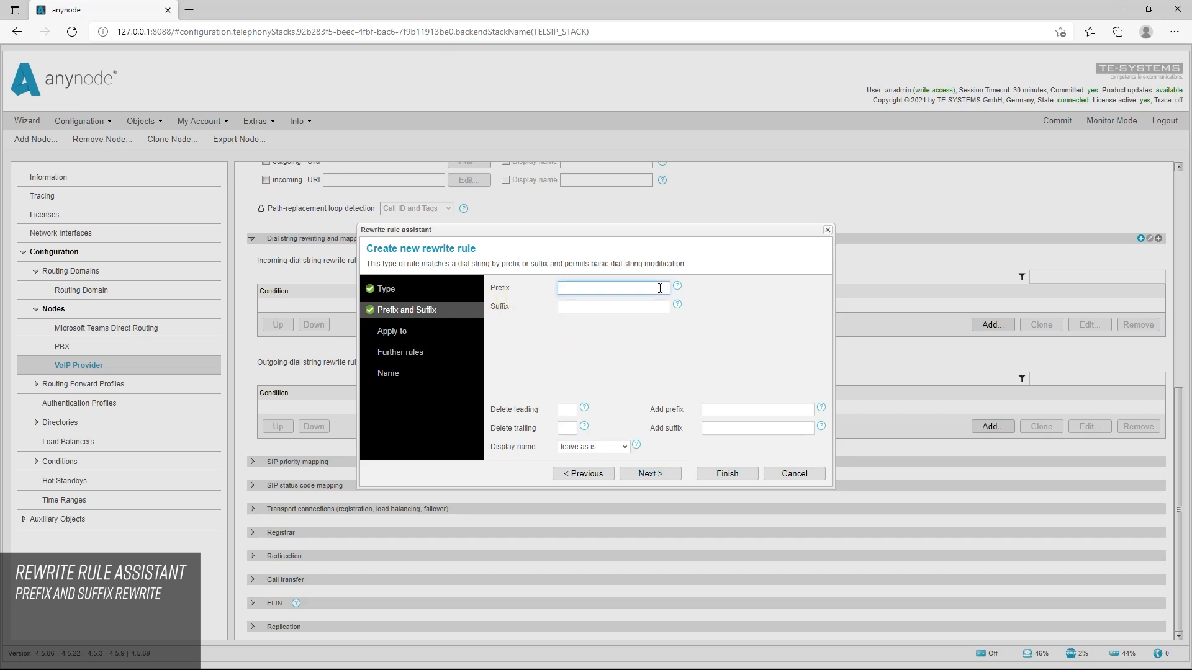
type("00")
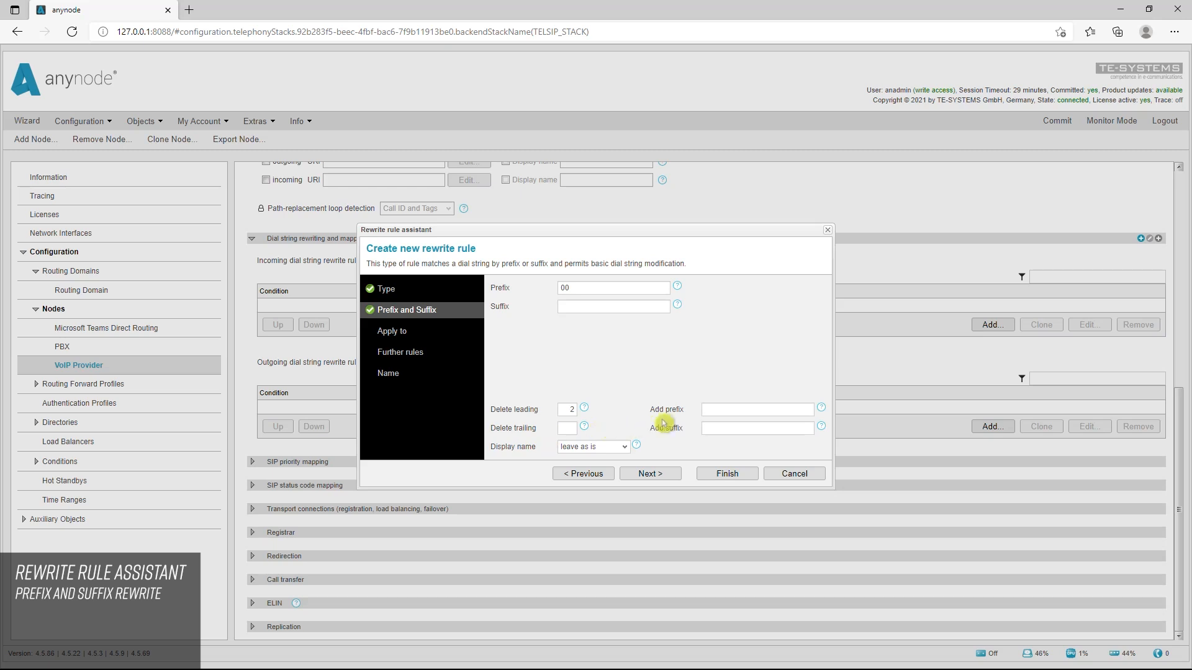
left_click(734, 411)
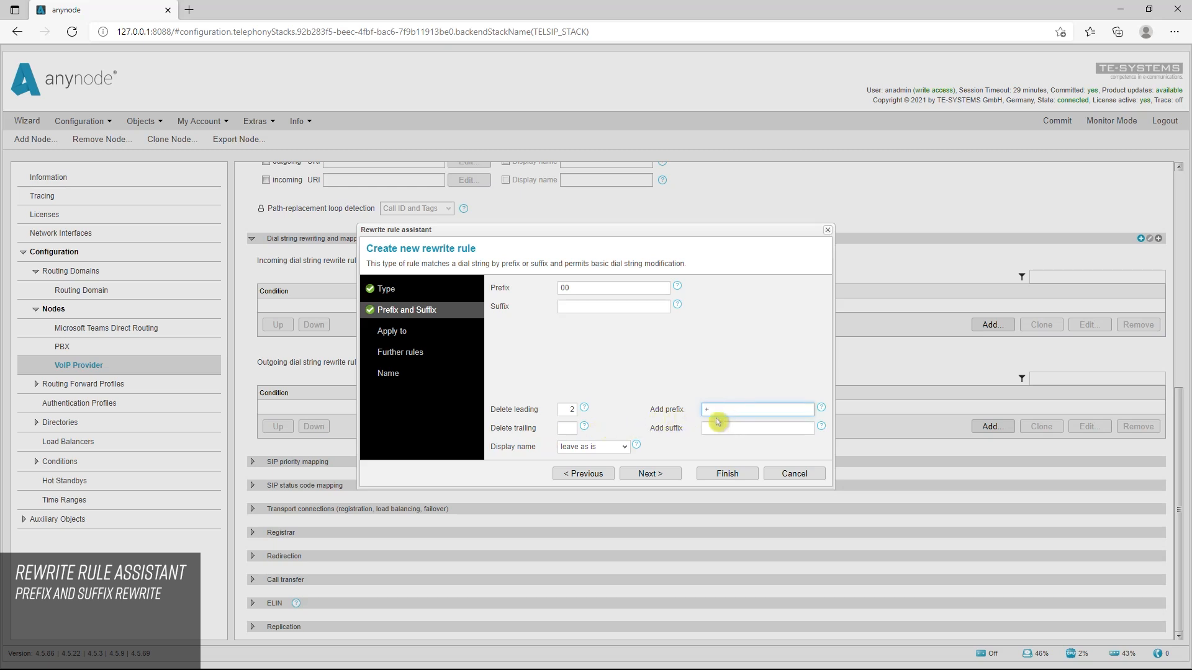
left_click(713, 424)
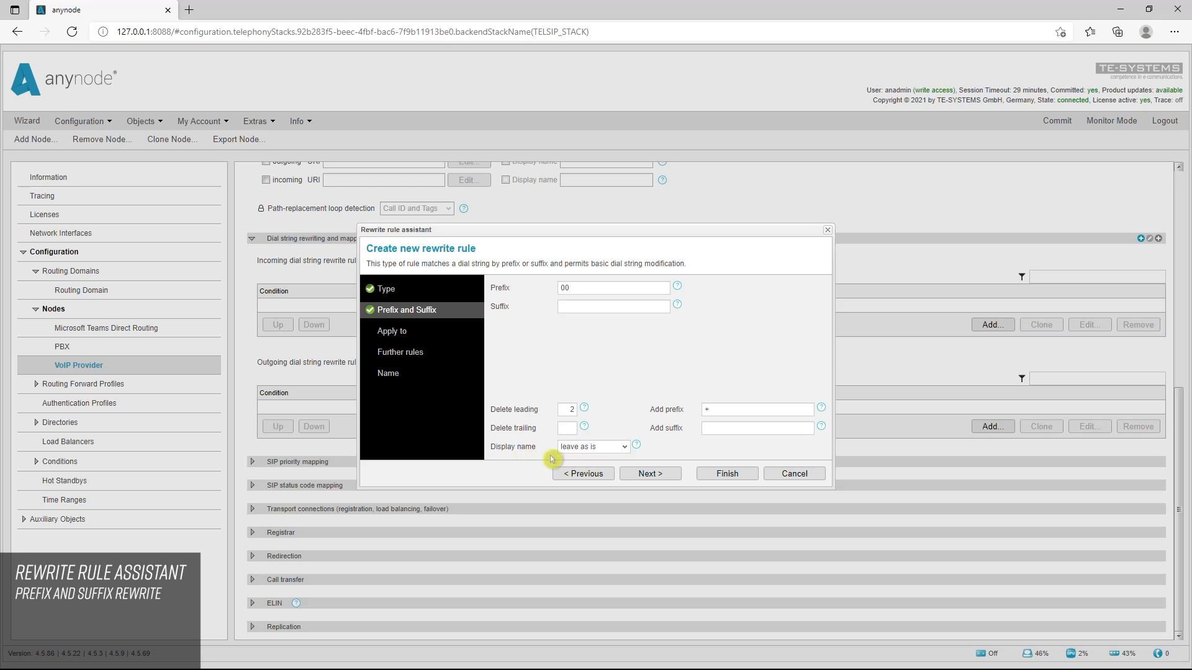
Have the rewrite rule set the display name to "TE-SYSTEMS GmbH"
left_click(623, 448)
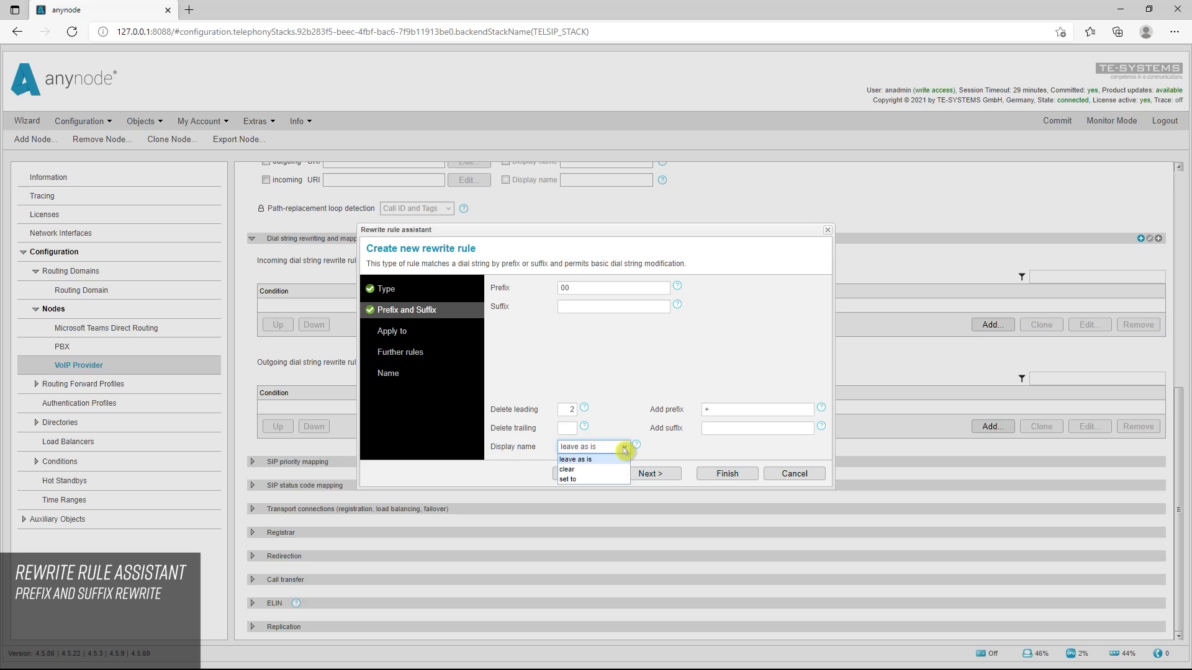
left_click(580, 470)
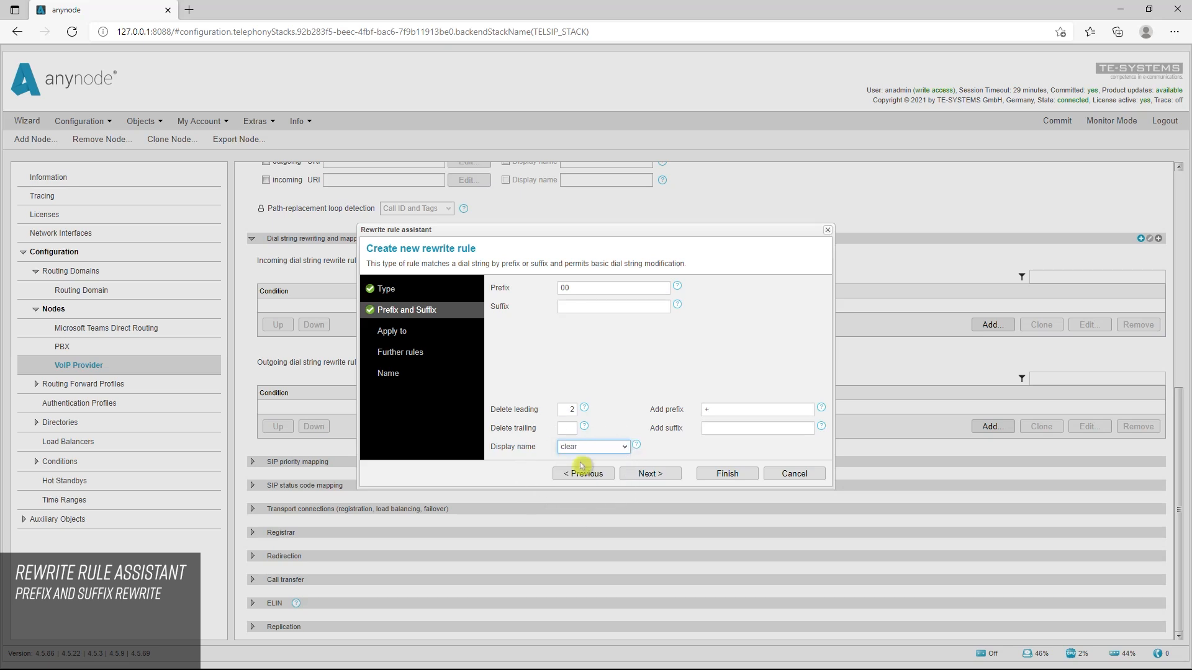
left_click(628, 452)
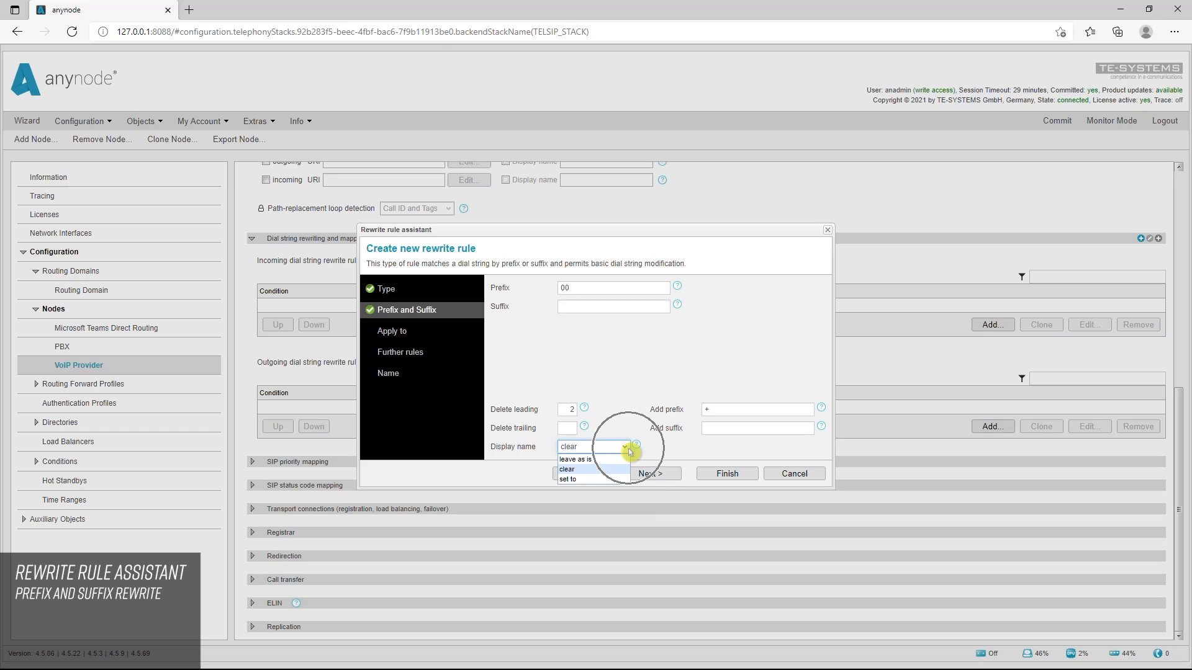
left_click(577, 479)
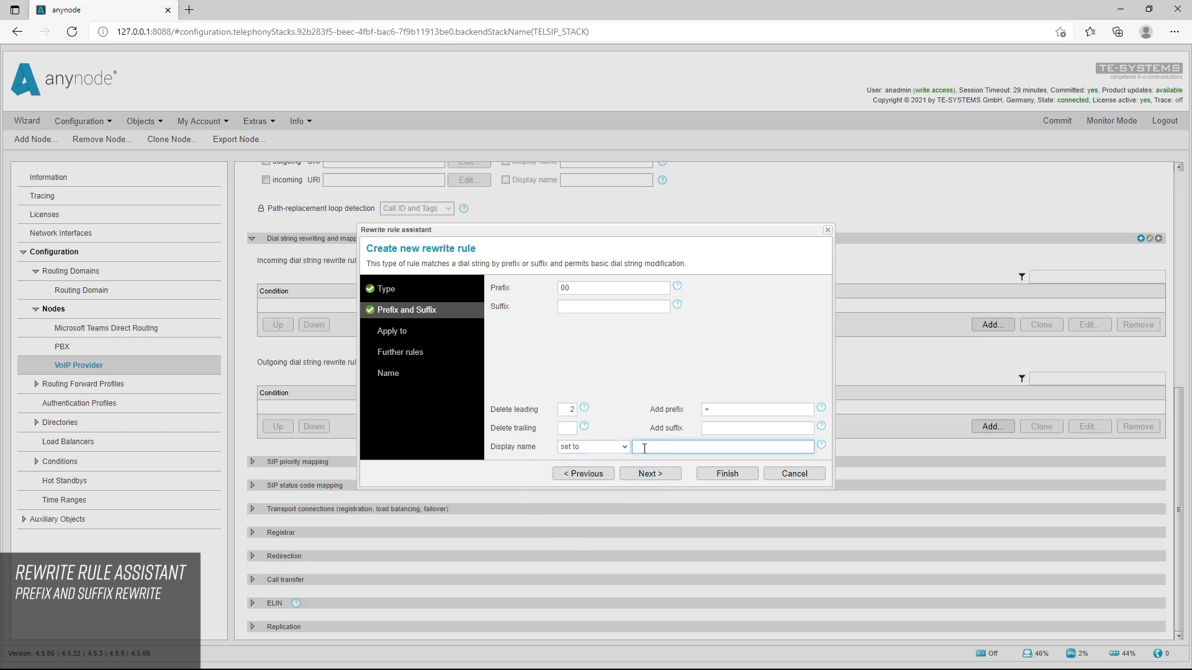
left_click(643, 448)
type("TE-SYSTEMS GmbH")
key("Tab")
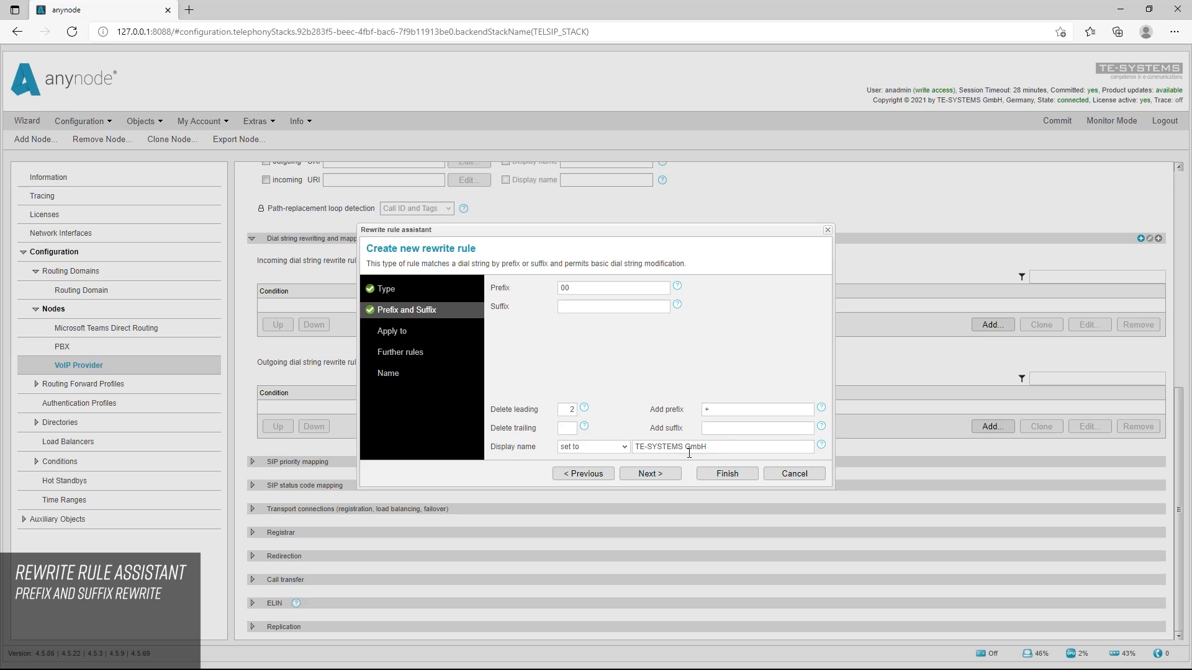
Finish the rewrite rule without a name, applying it to all dial strings and skipping all further rewrite rules
left_click(662, 476)
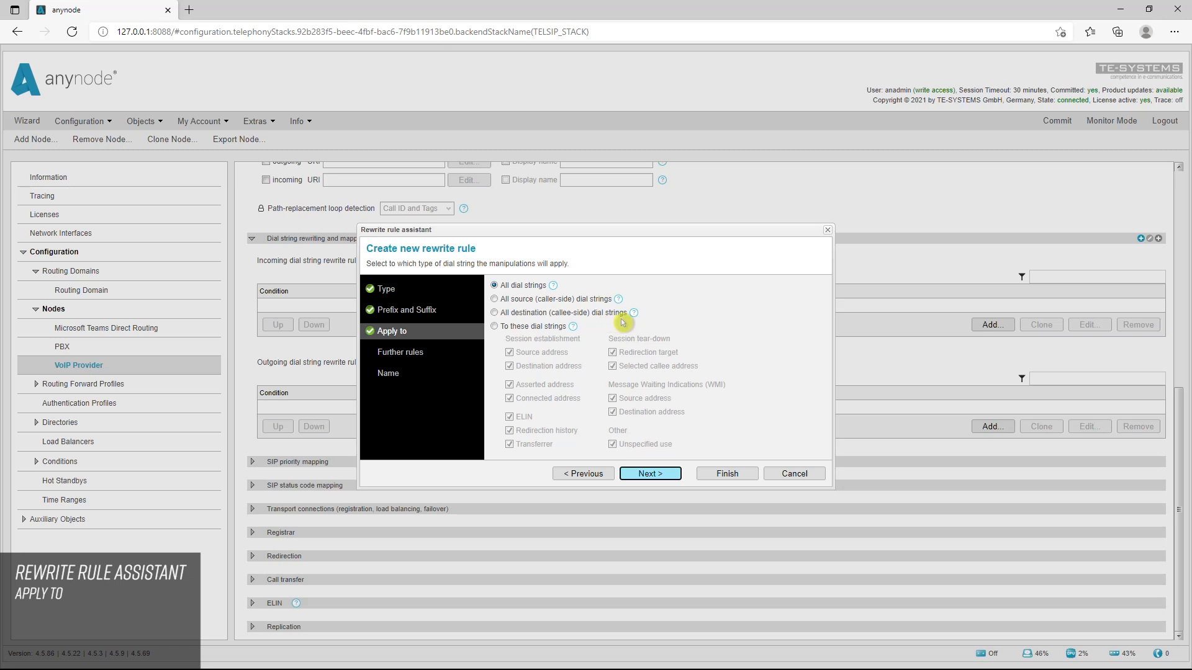
left_click(658, 474)
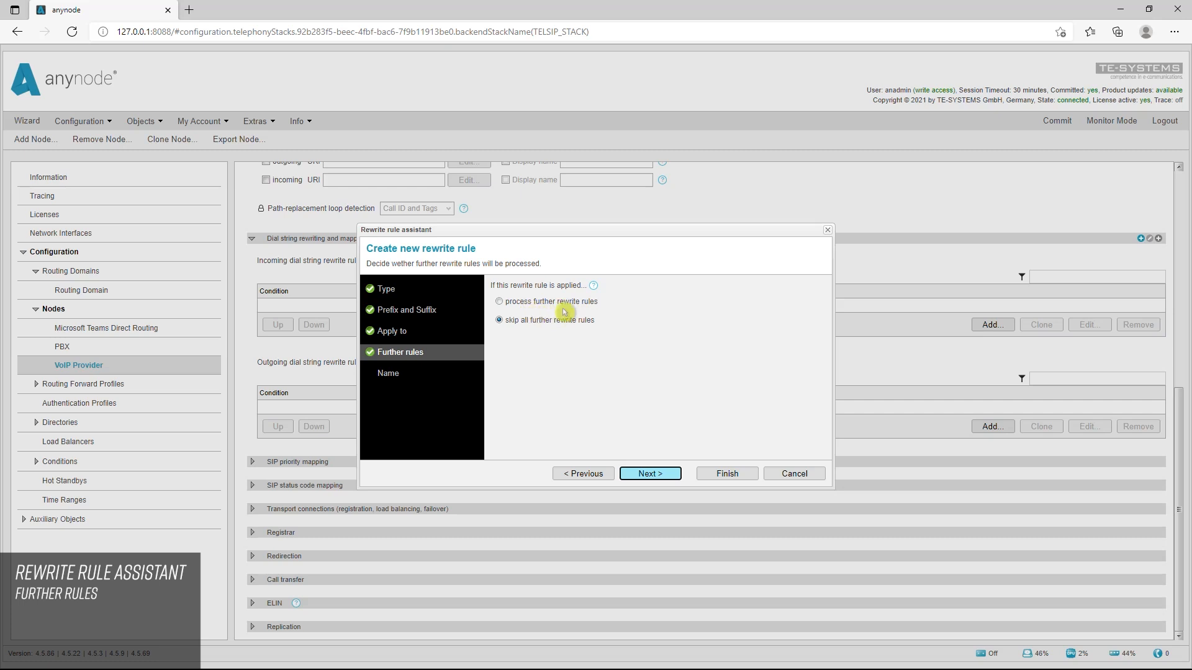
left_click(393, 373)
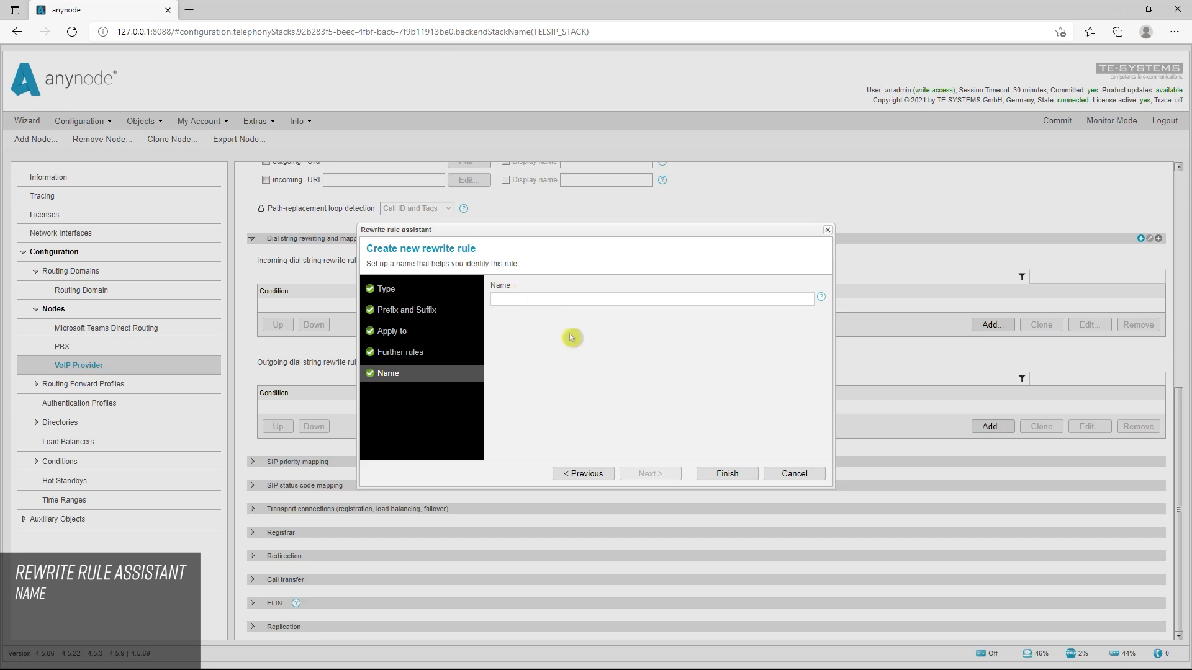
left_click(727, 474)
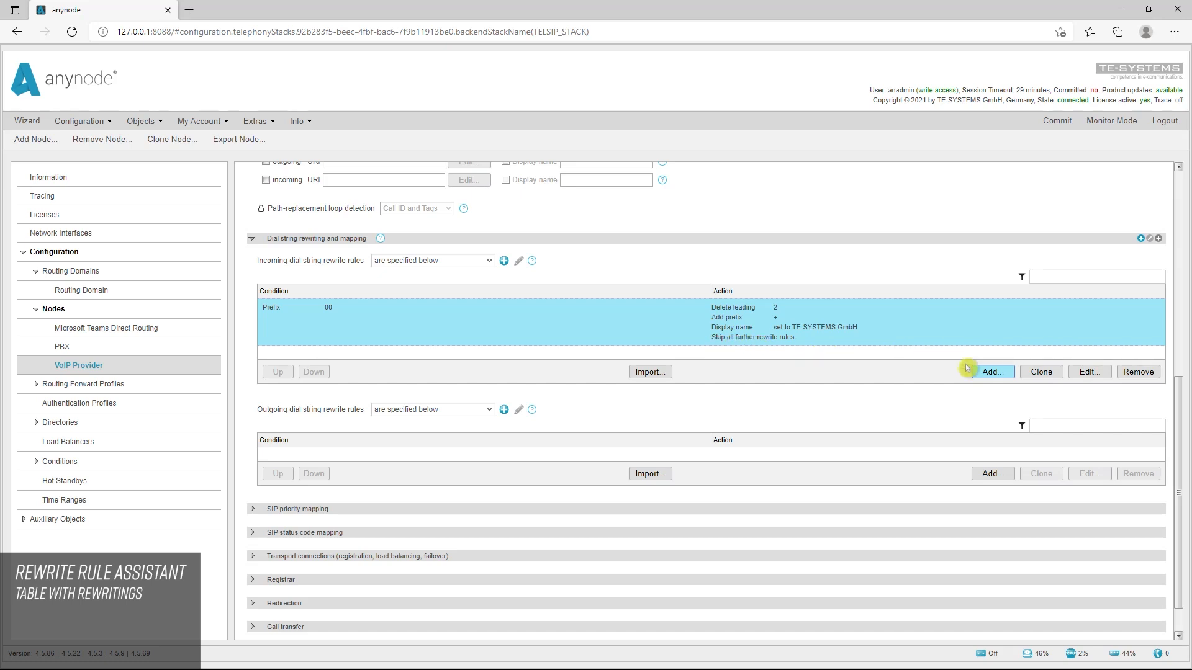
Start another incoming rewrite rule of type wildcard pattern rewrite and examine its pattern settings and help
left_click(999, 379)
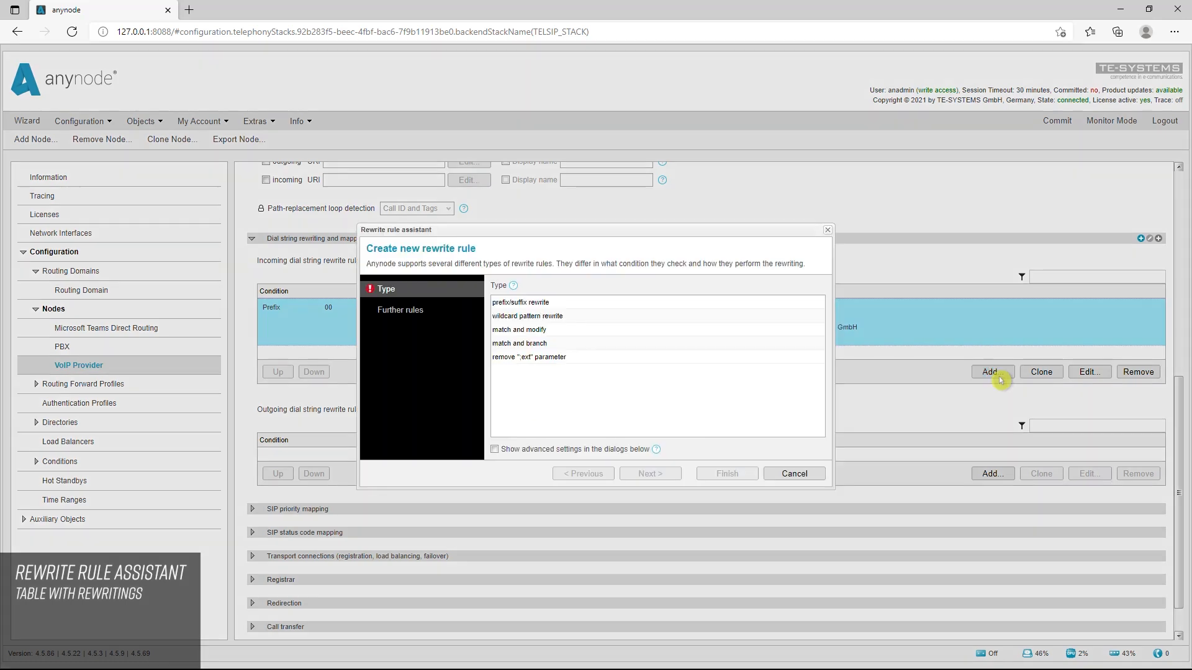
left_click(555, 318)
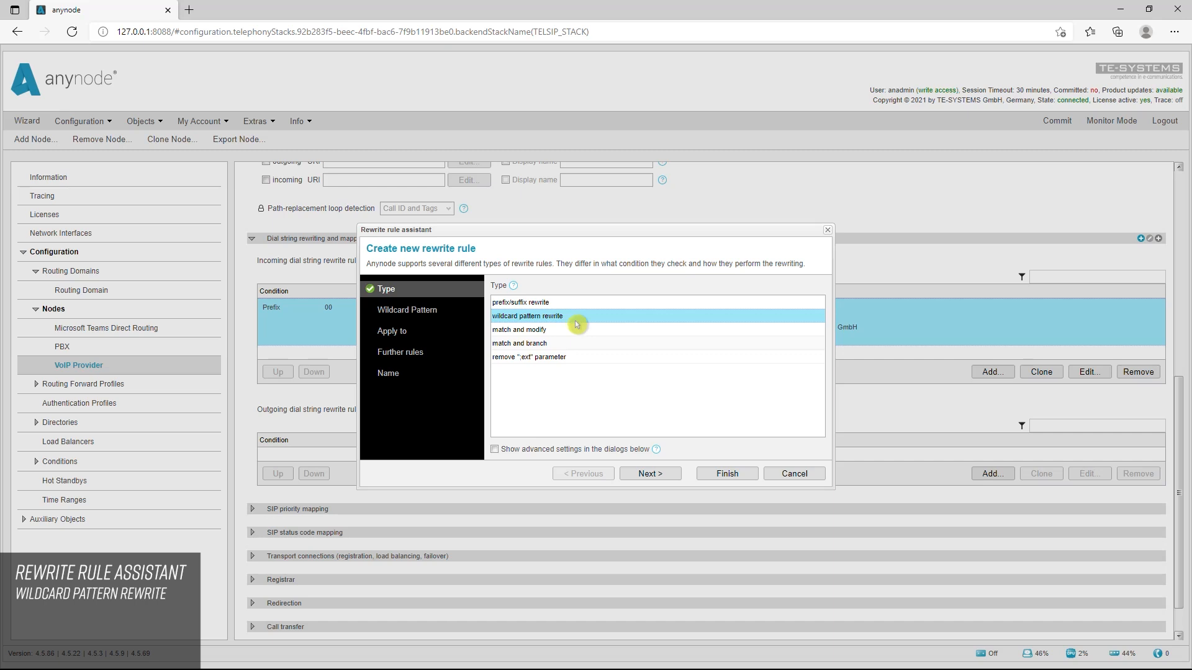
left_click(650, 473)
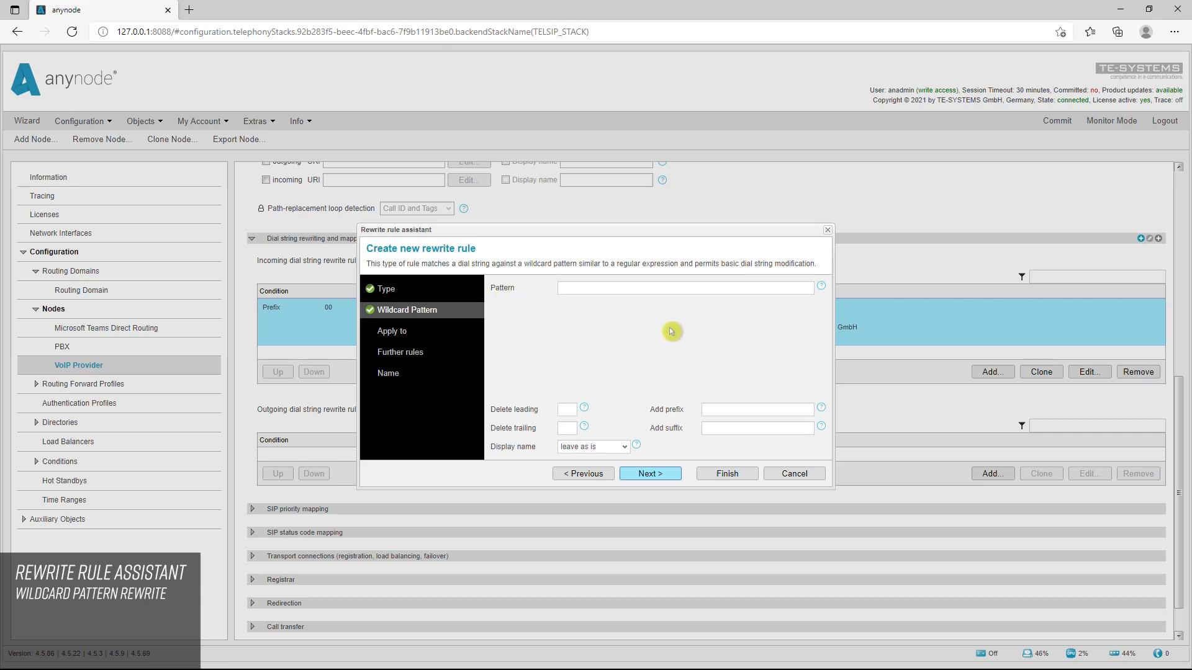
mouse_move(821, 285)
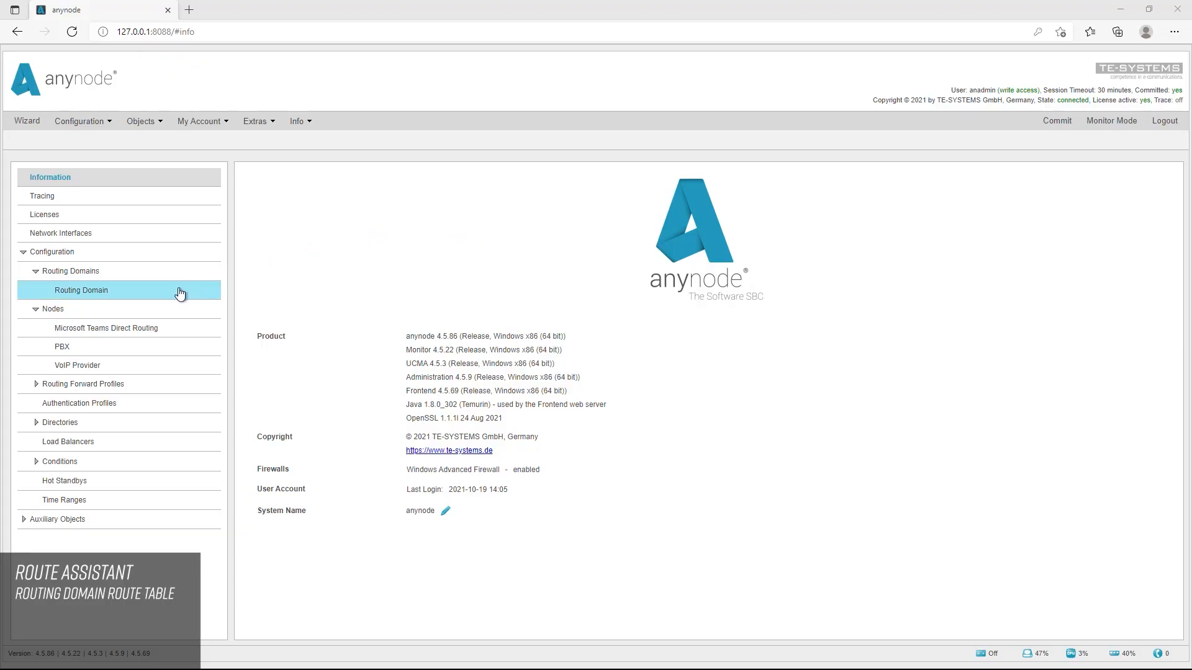
Open the routing domain's route table and move the Microsoft Teams Direct Routing route down one place and back up
left_click(122, 298)
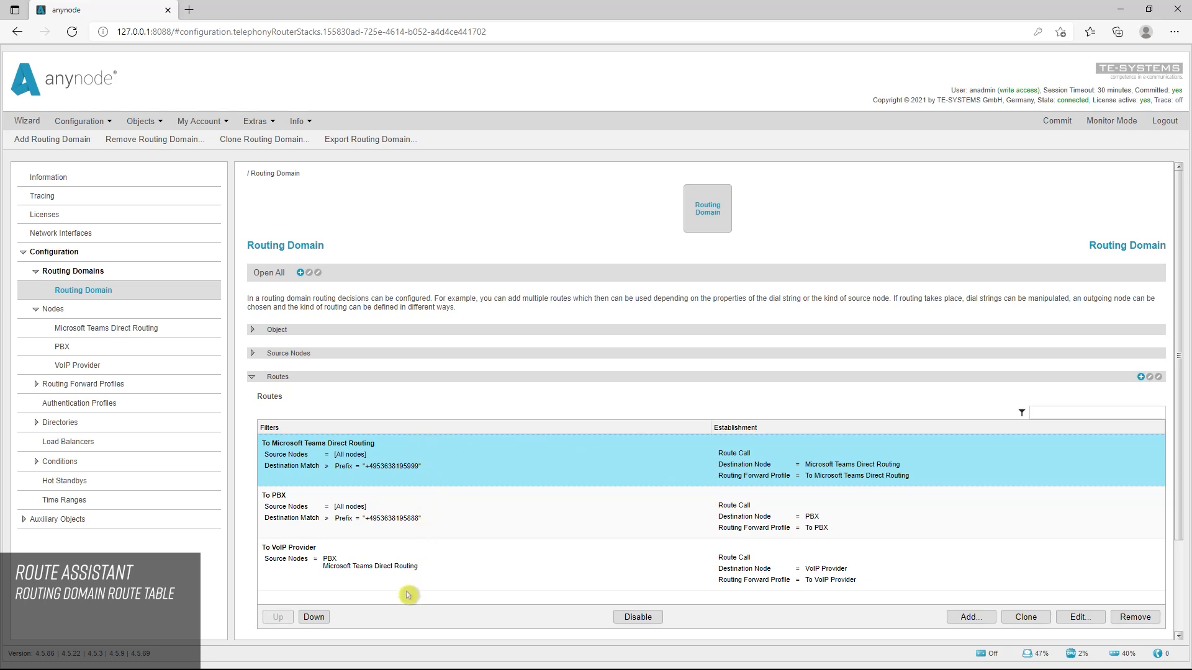
left_click(315, 618)
left_click(280, 620)
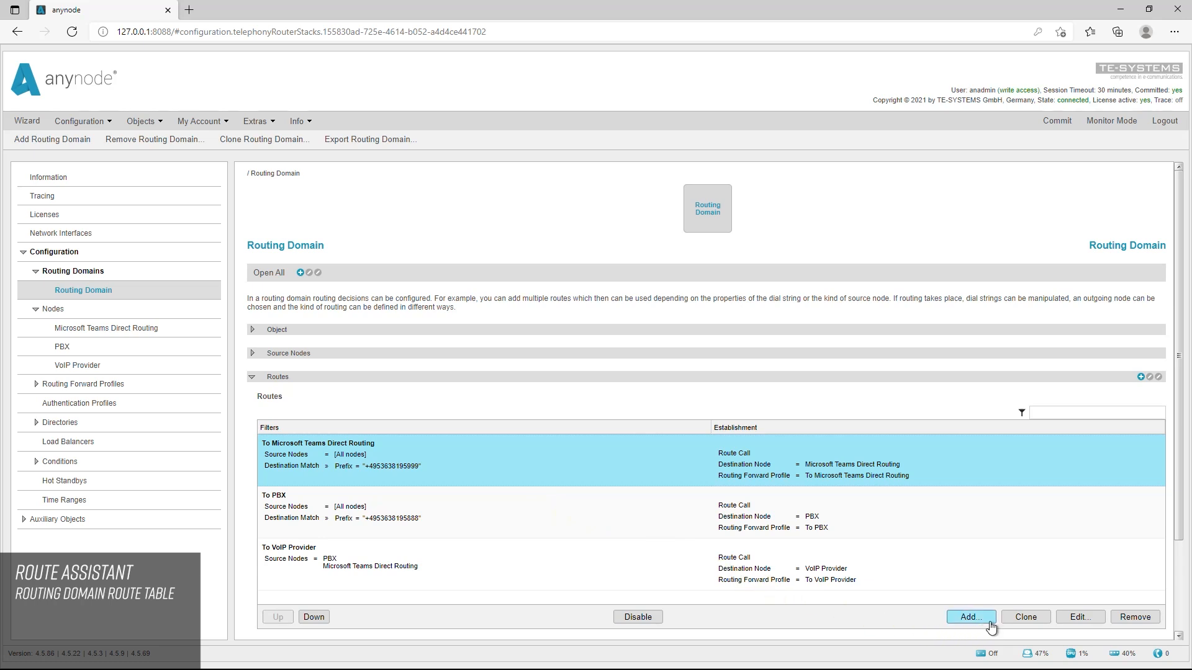
Start a new route without unconditional routing and add a filter with the set of source nodes restricted
left_click(989, 623)
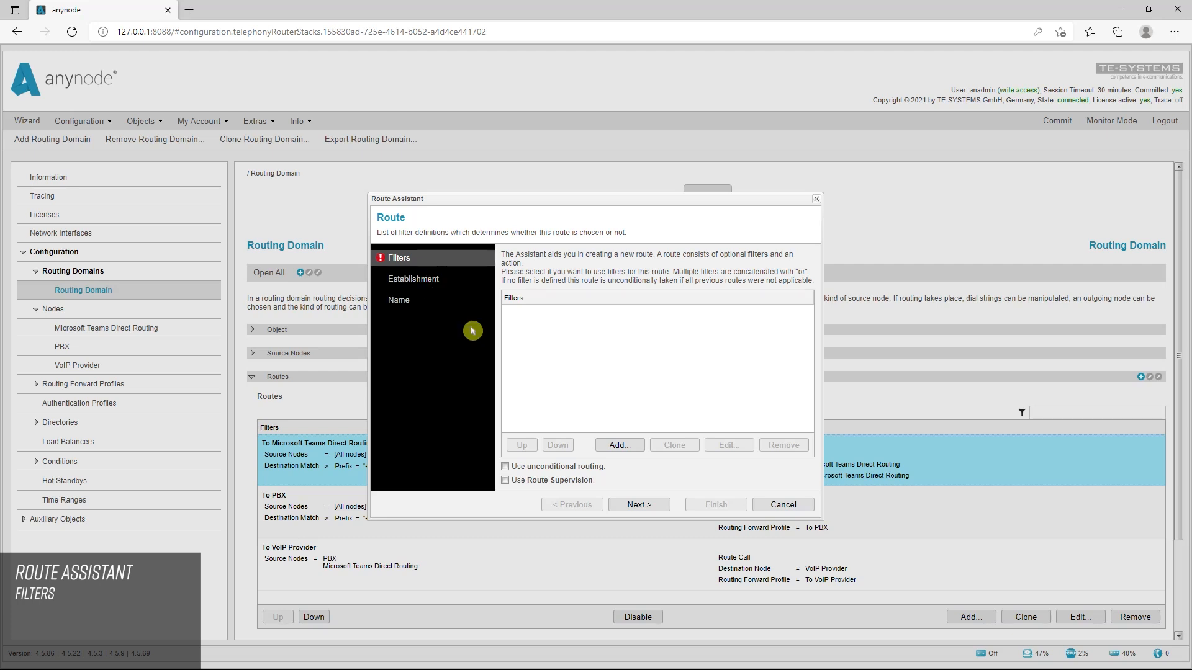
left_click(506, 467)
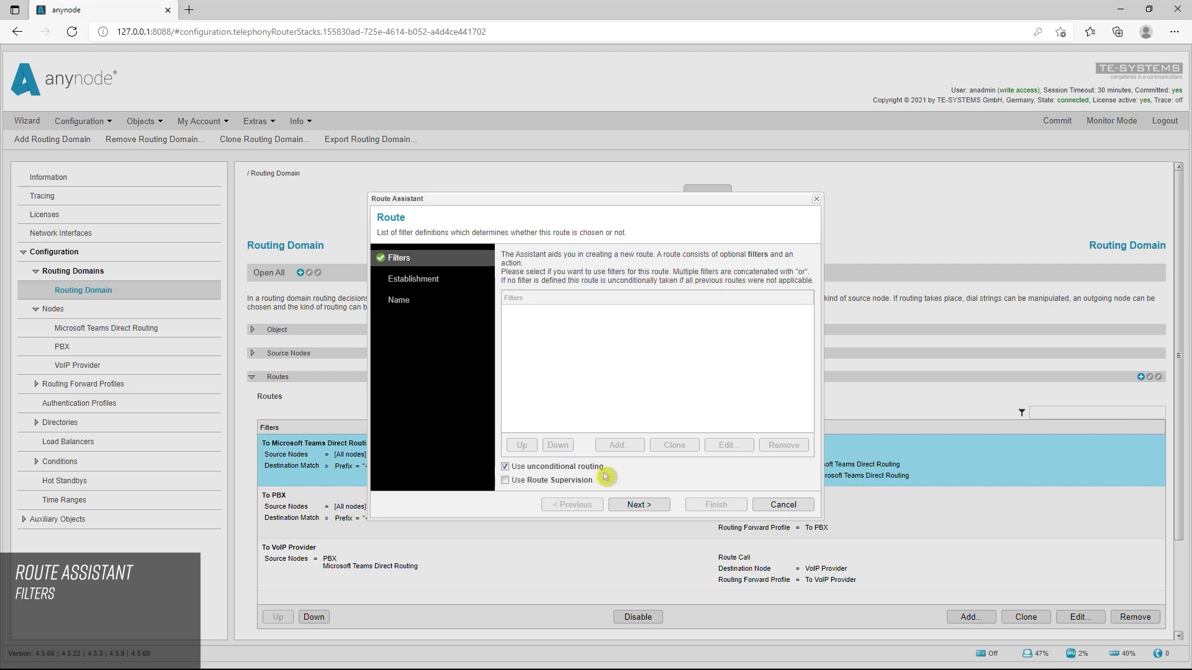
left_click(505, 467)
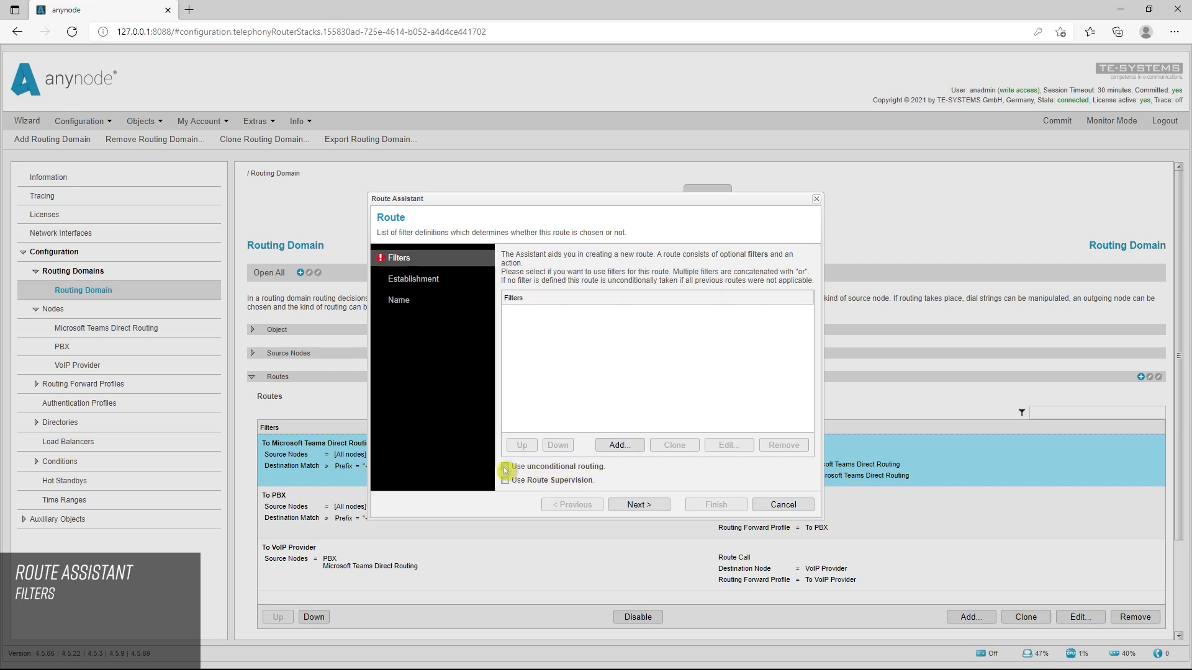
left_click(640, 446)
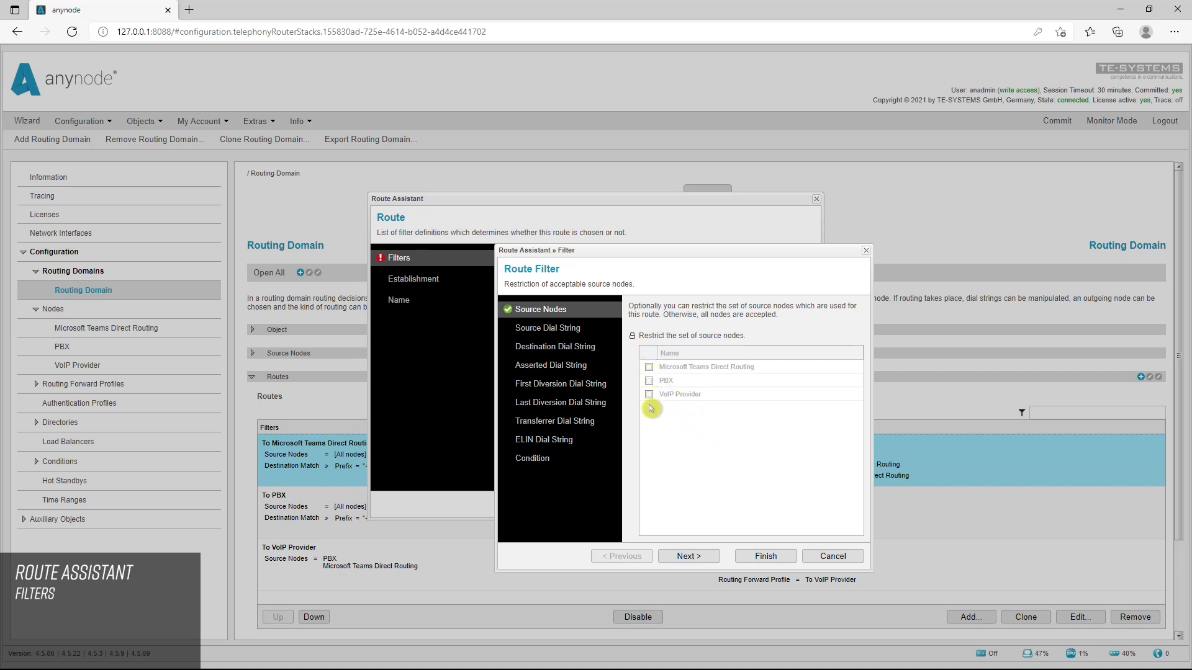
left_click(633, 335)
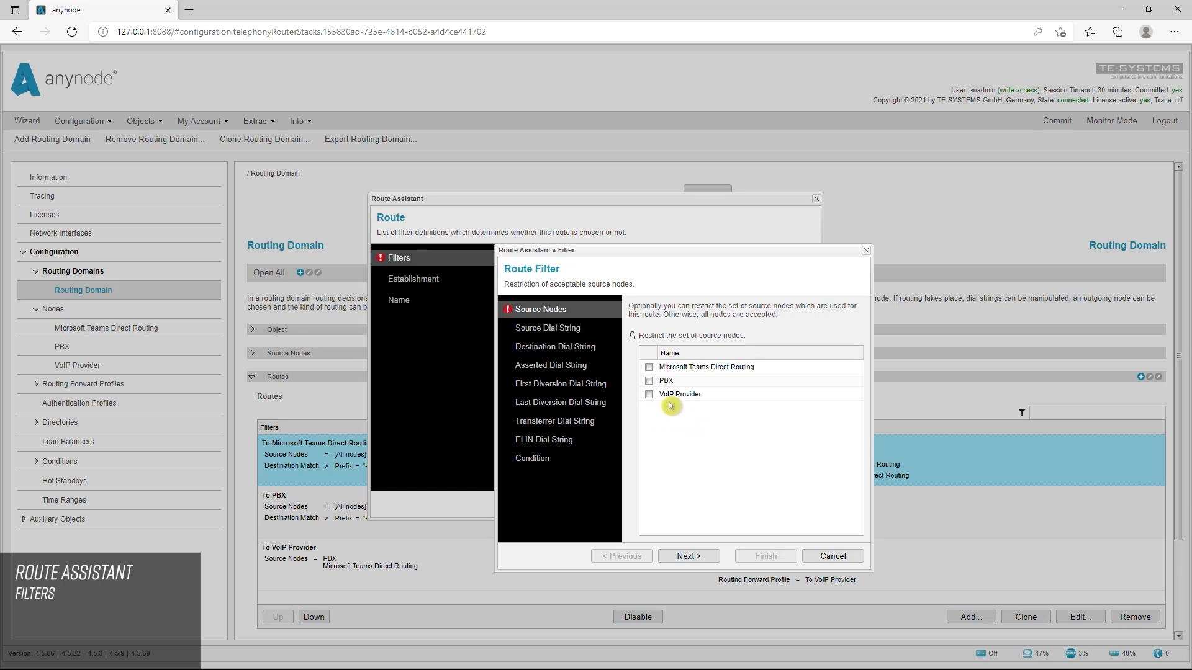
Go through the match types offered for the filter's source dial string, from Match Never to Match List
left_click(580, 322)
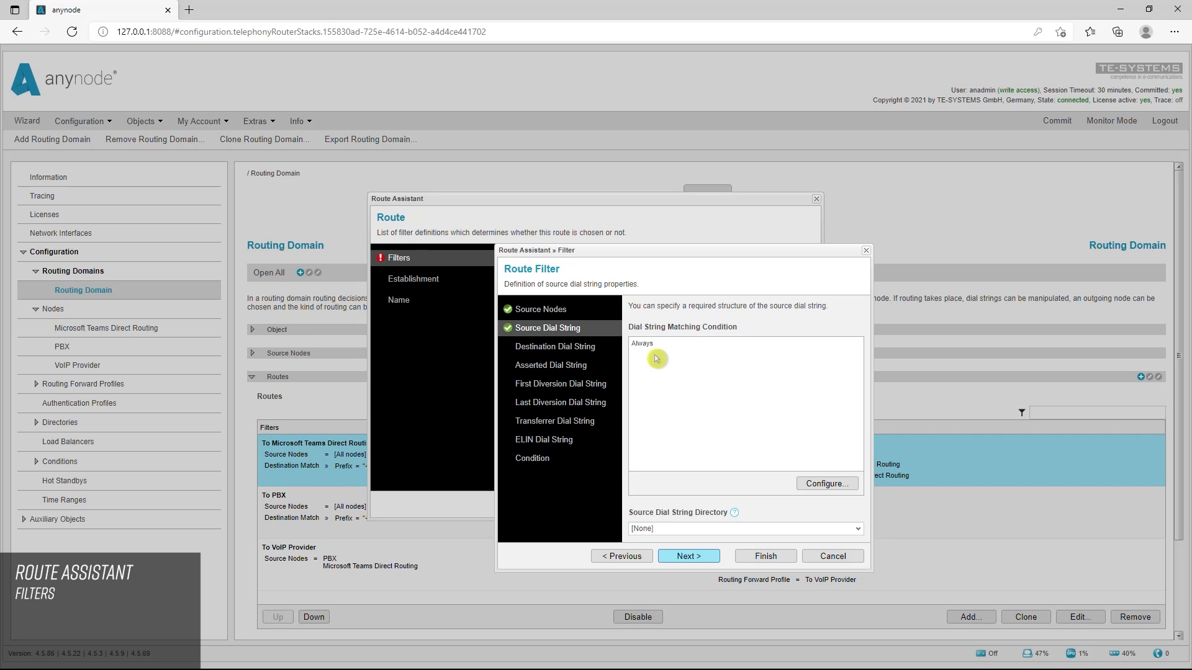
left_click(847, 488)
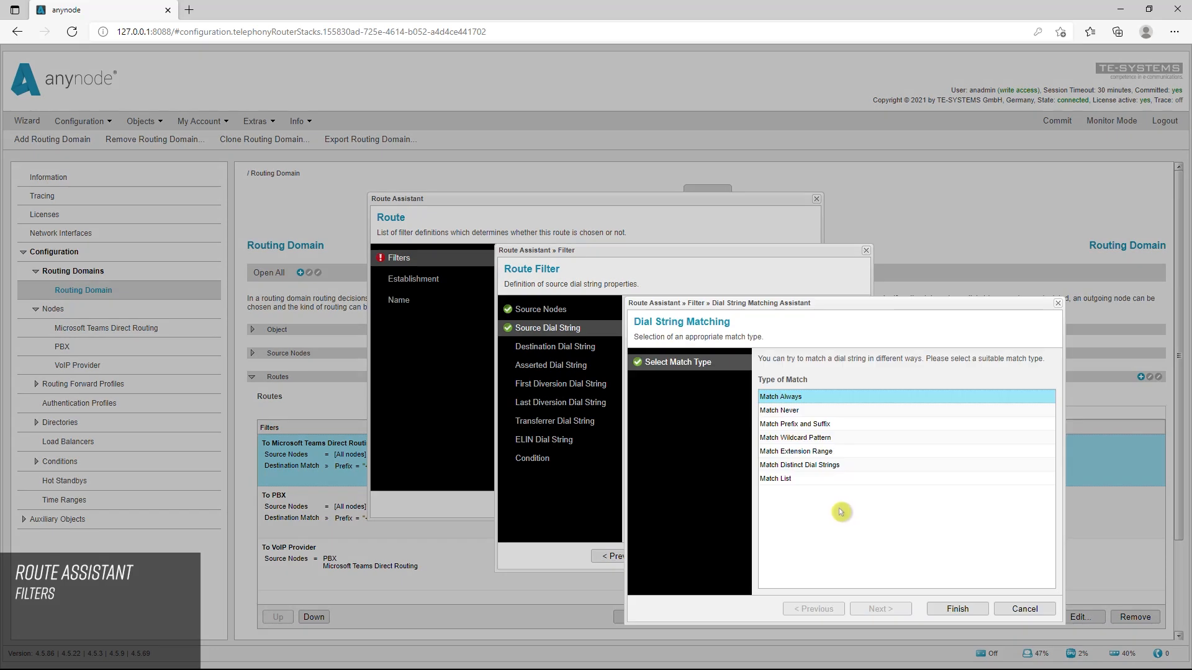
left_click(811, 412)
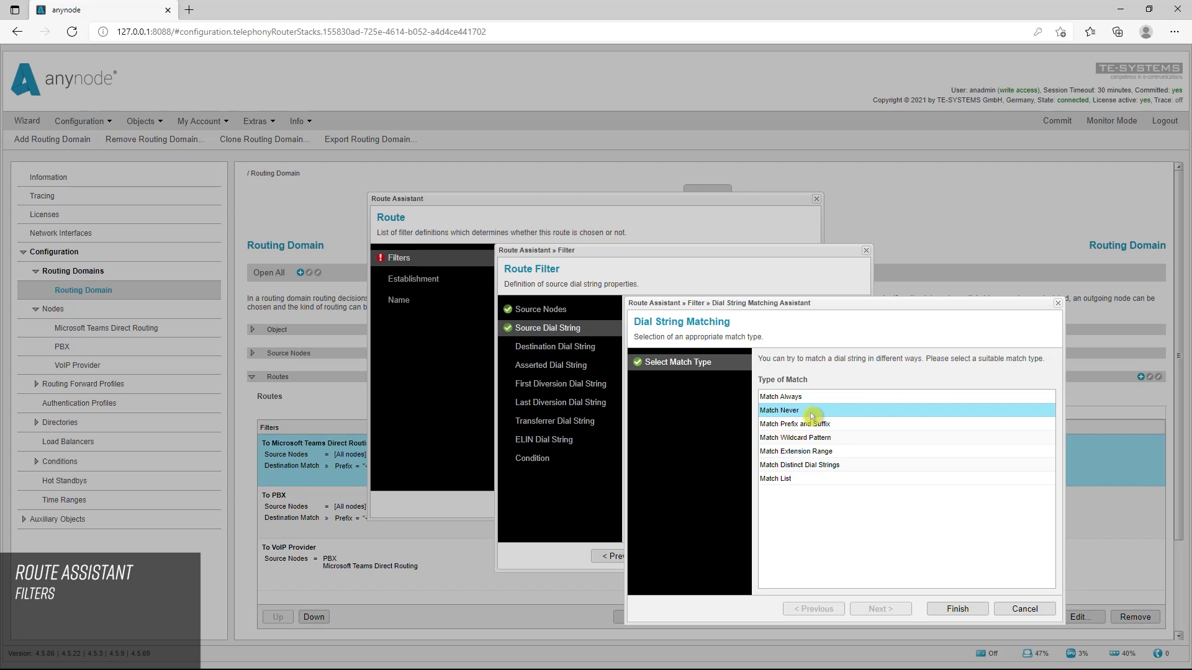
left_click(846, 428)
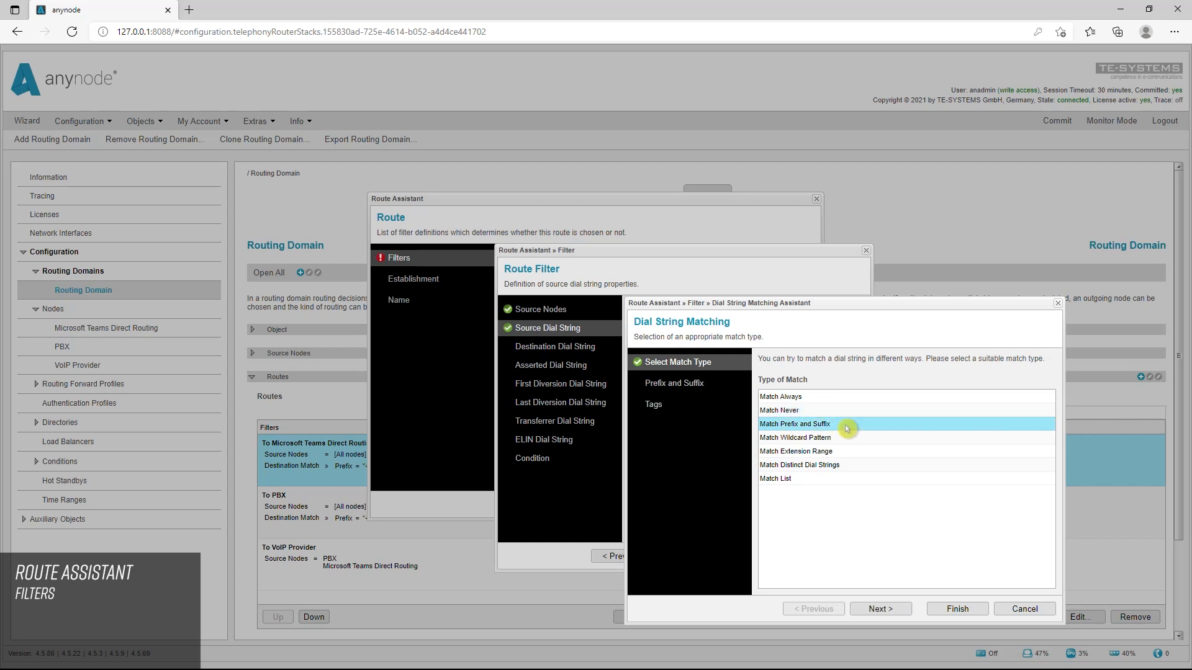
key("ctrl")
left_click(842, 439)
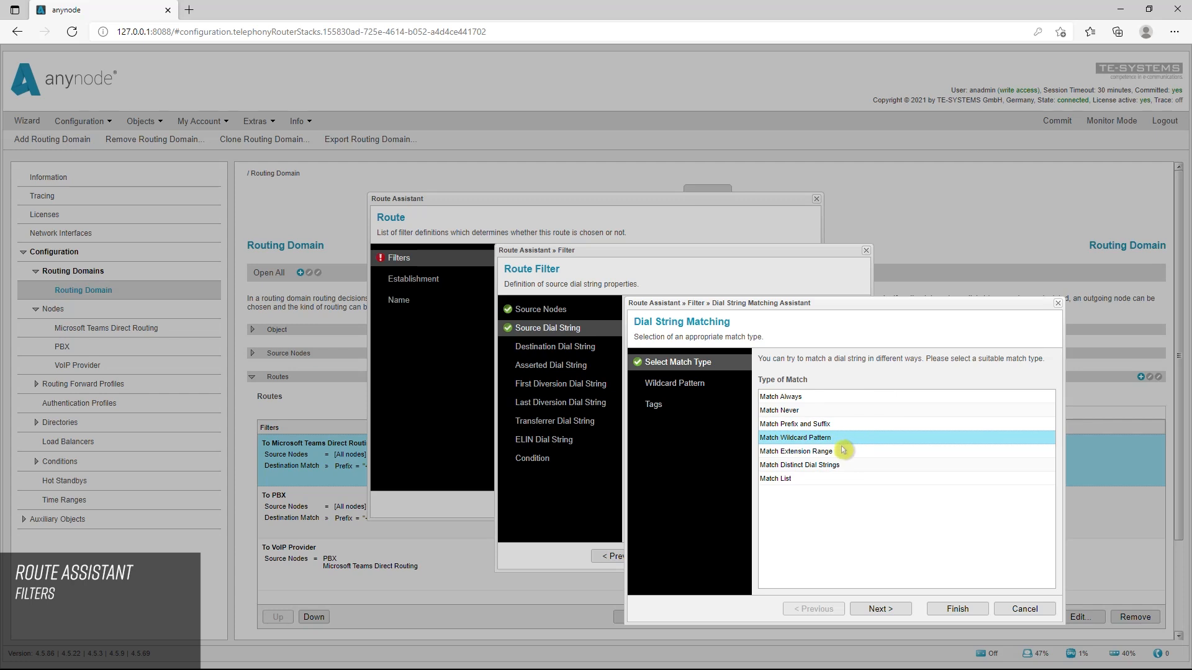
left_click(842, 451)
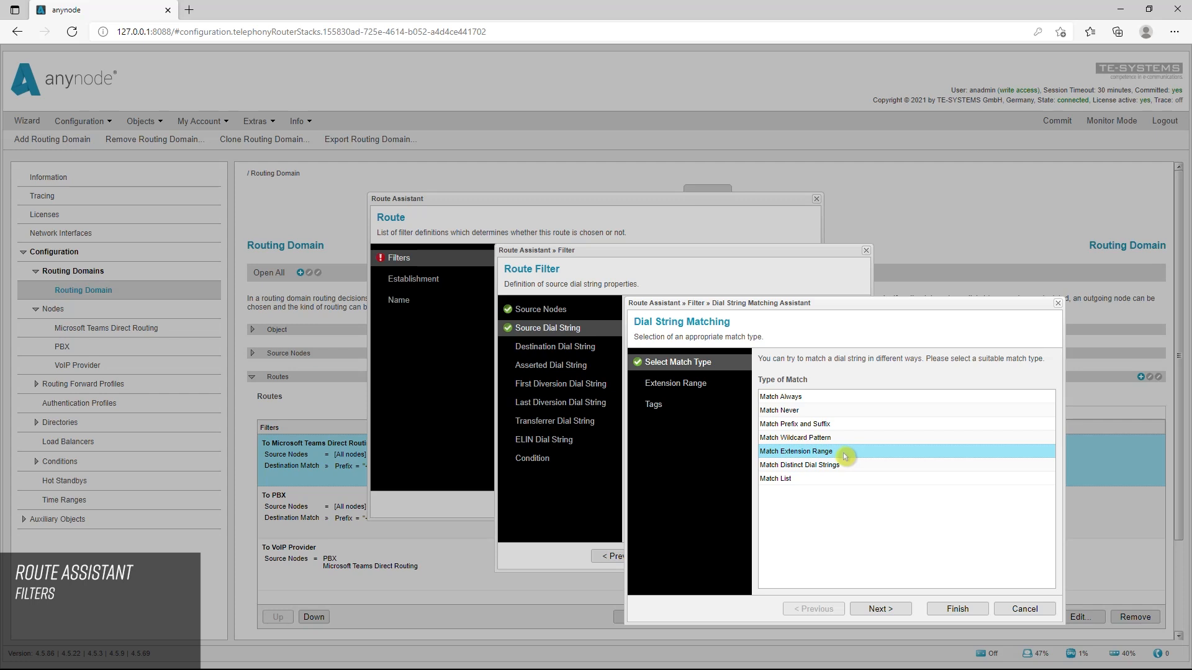
left_click(857, 466)
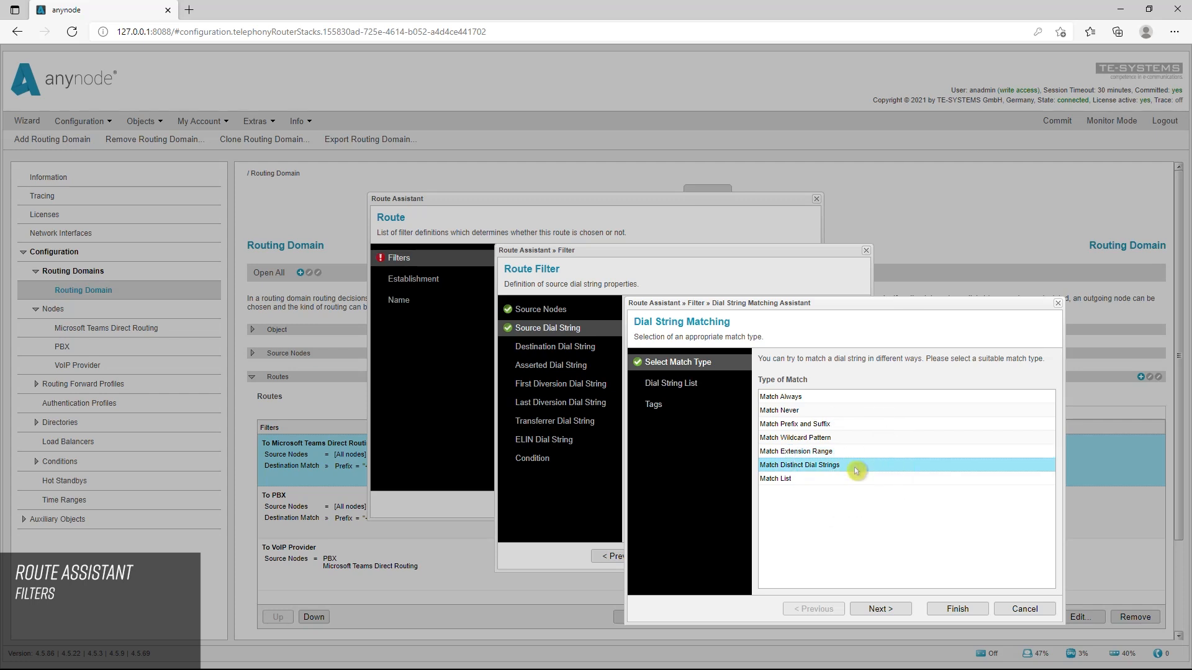
left_click(804, 483)
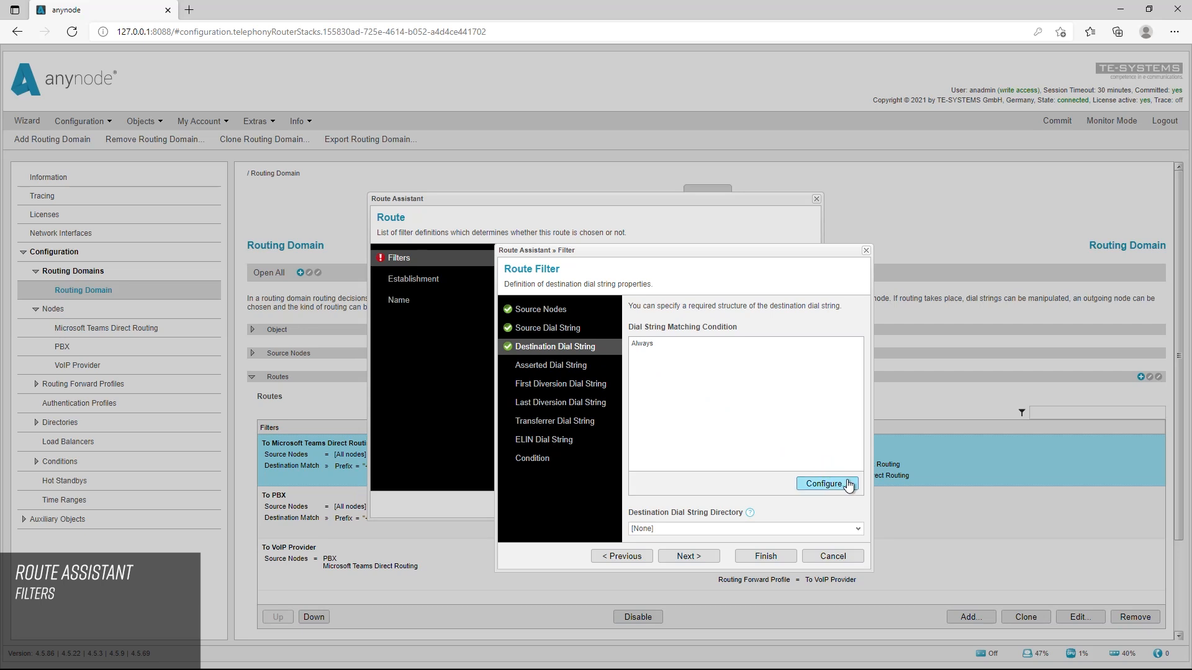
Set the dial string matching condition for the filter's destination dial string to Match Always
left_click(848, 484)
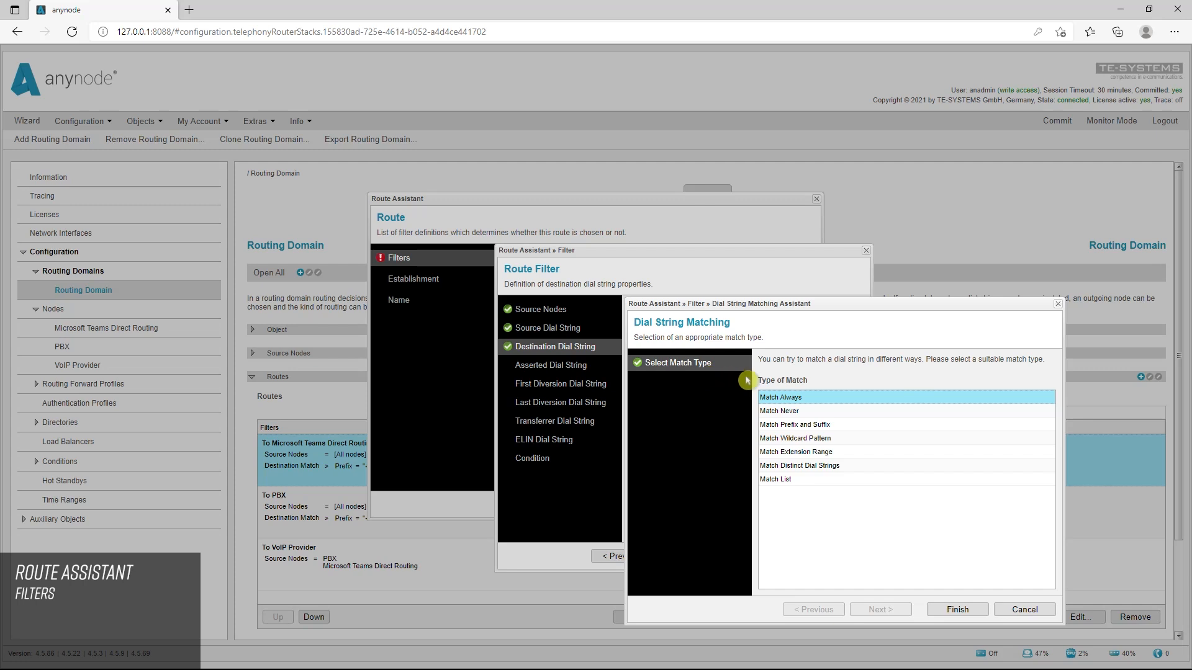
double_click(829, 400)
Review the filter's asserted, first diversion, last diversion, transferrer and ELIN dial string settings, and the list of selectable conditions
left_click(599, 366)
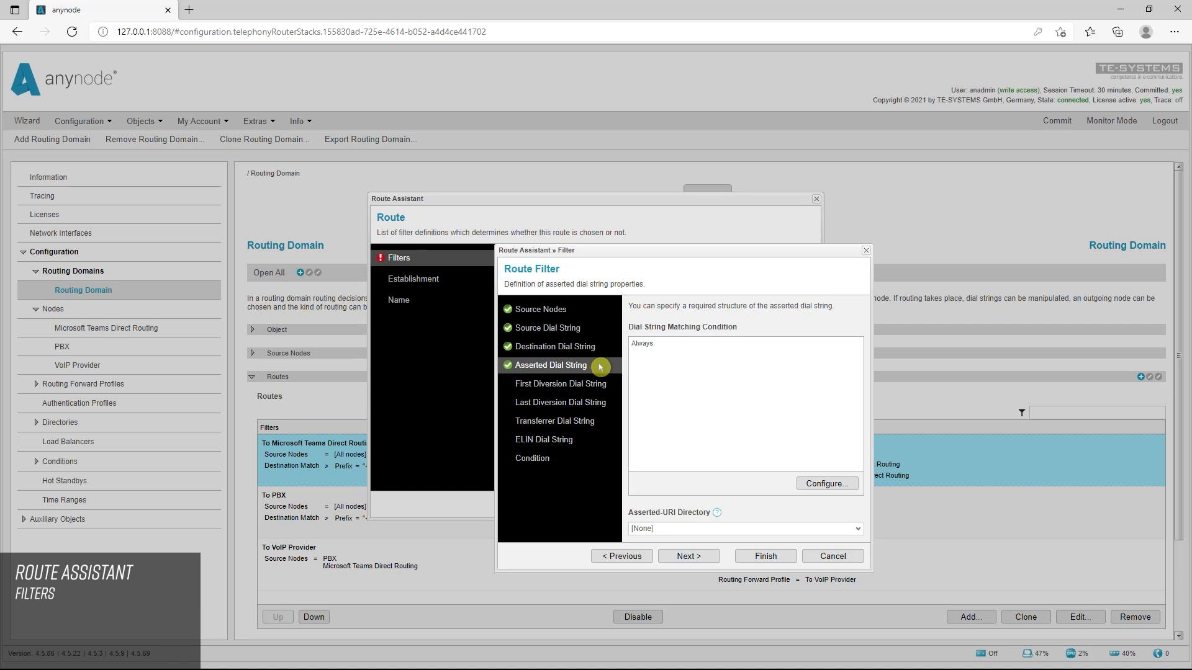
left_click(615, 386)
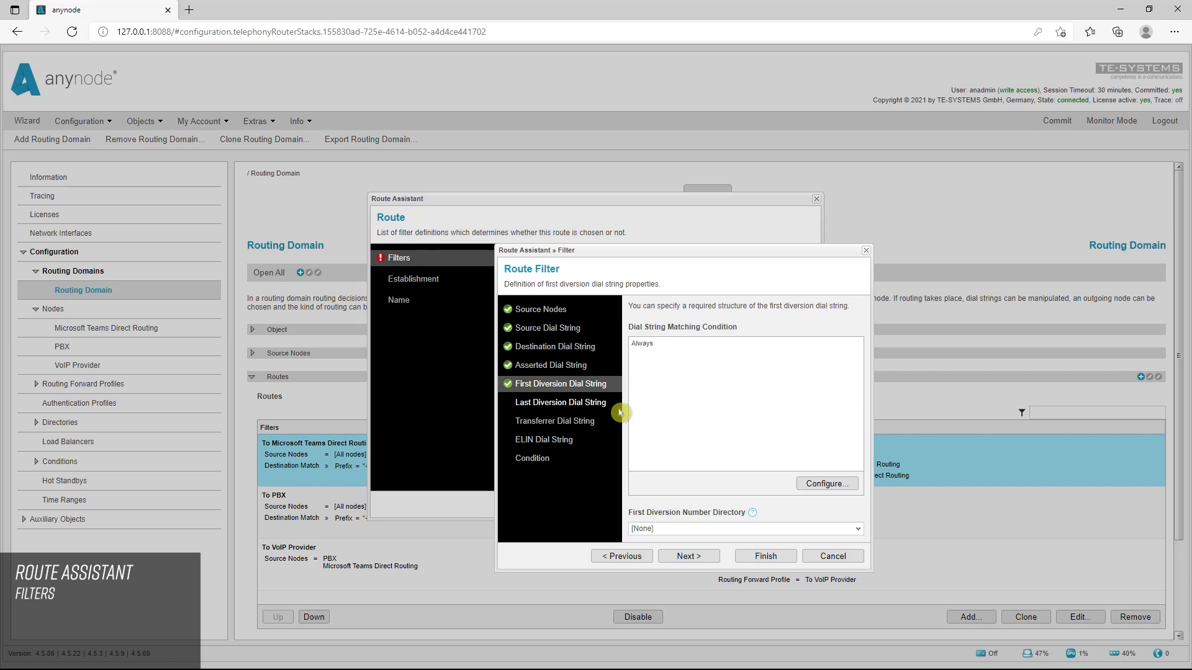
left_click(617, 410)
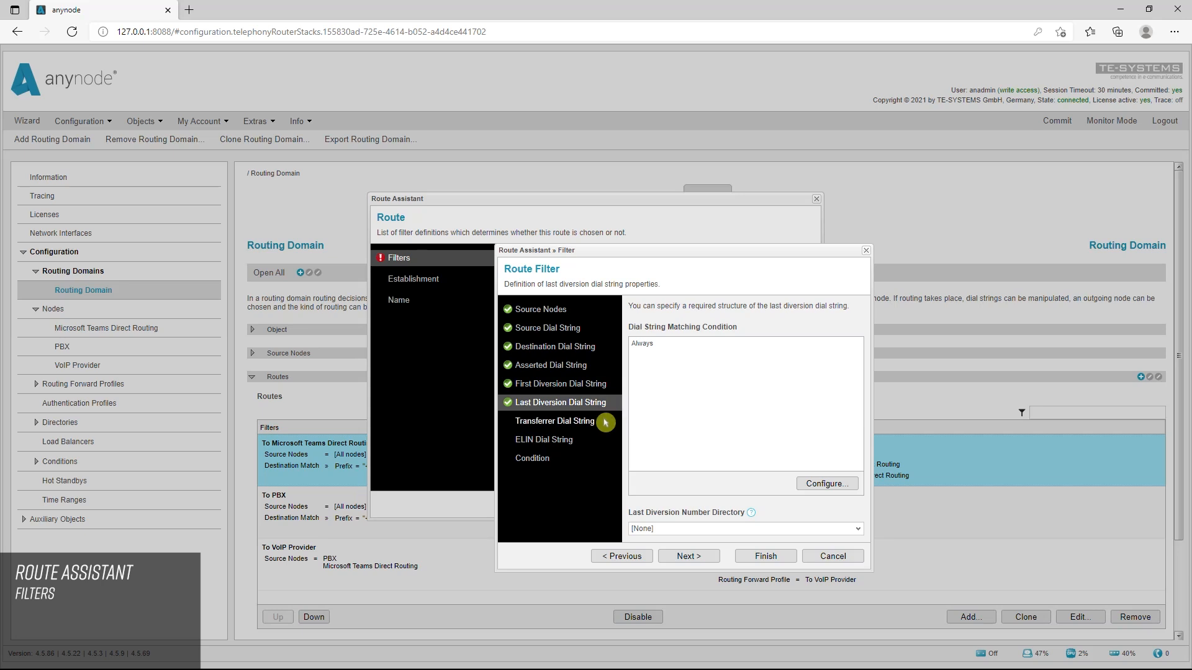
left_click(605, 423)
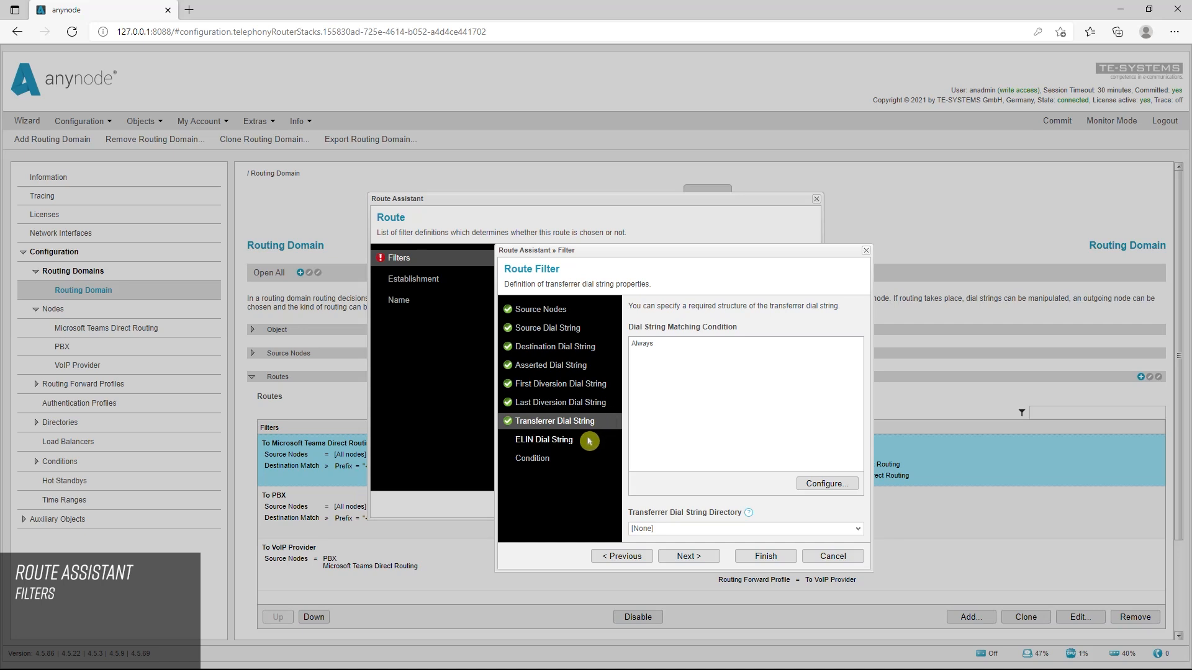
left_click(589, 440)
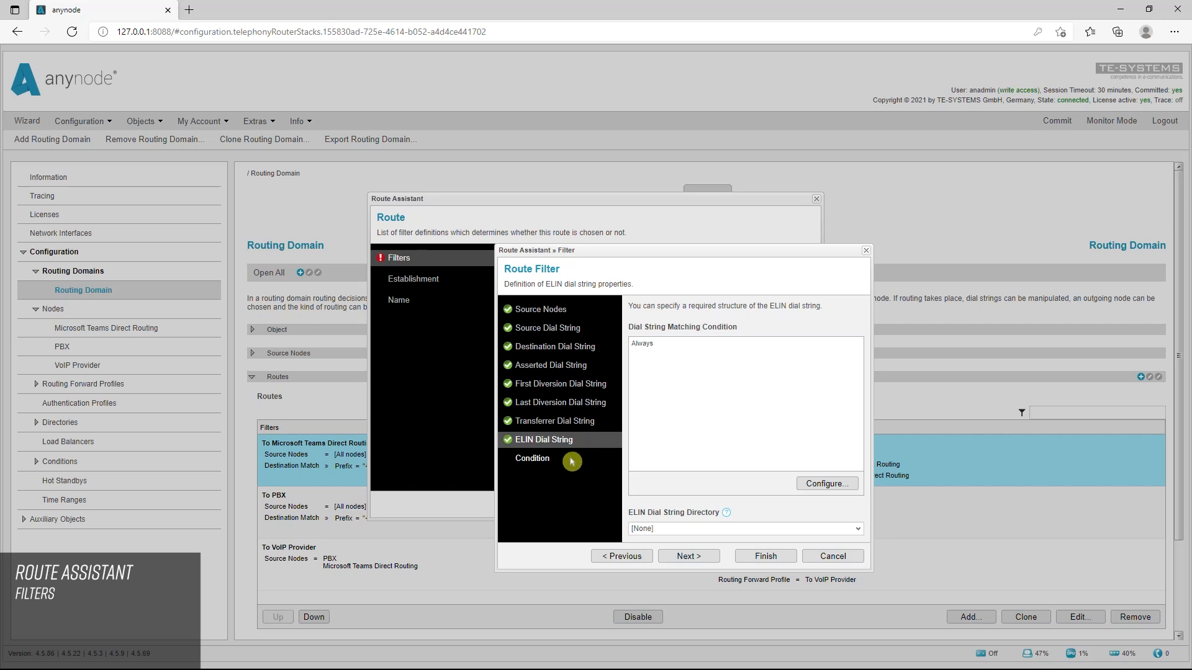
left_click(571, 461)
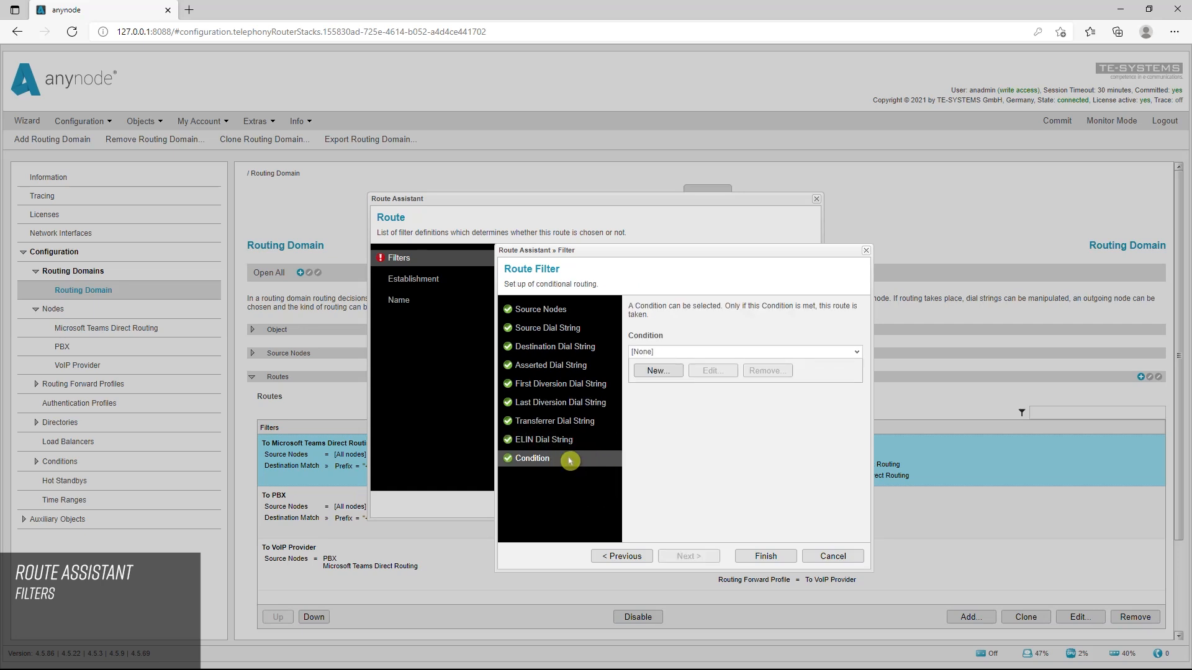
left_click(859, 354)
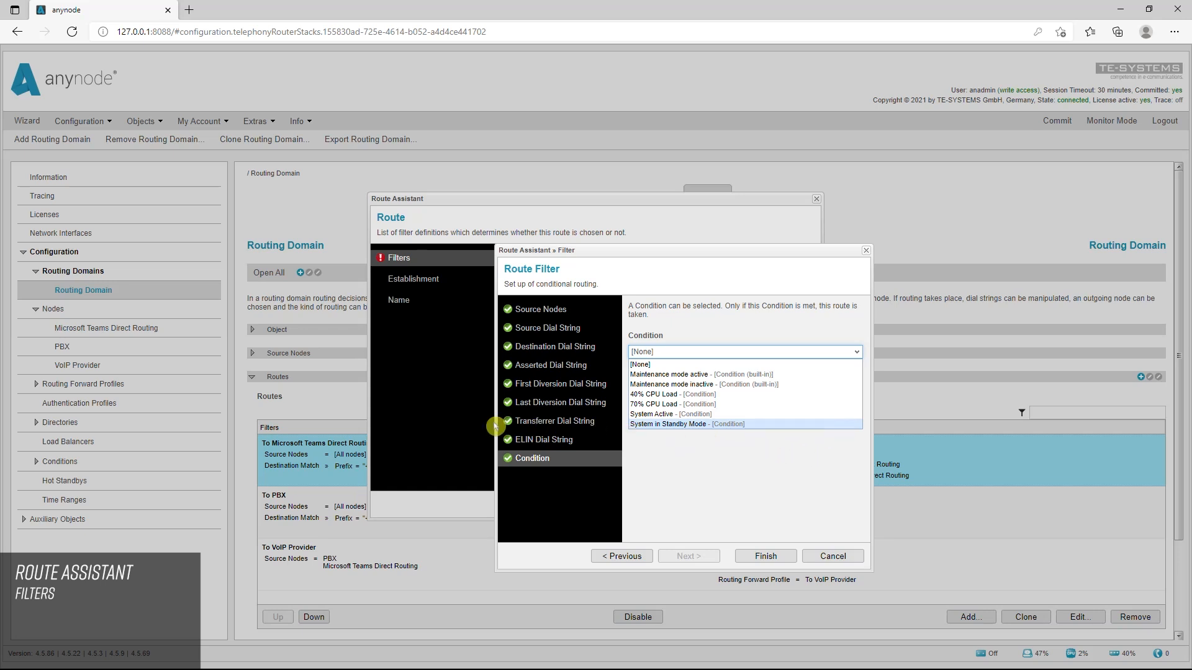
left_click(52, 469)
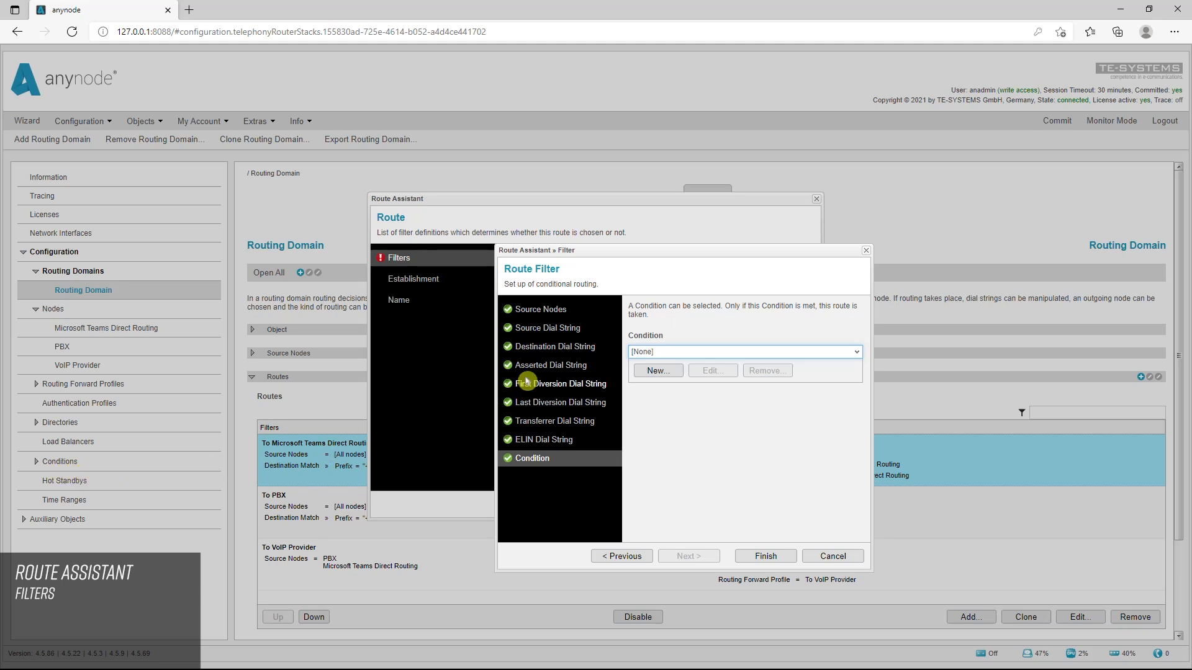
Assign the Azure Dial String Directory as the filter's destination dial string directory
left_click(569, 348)
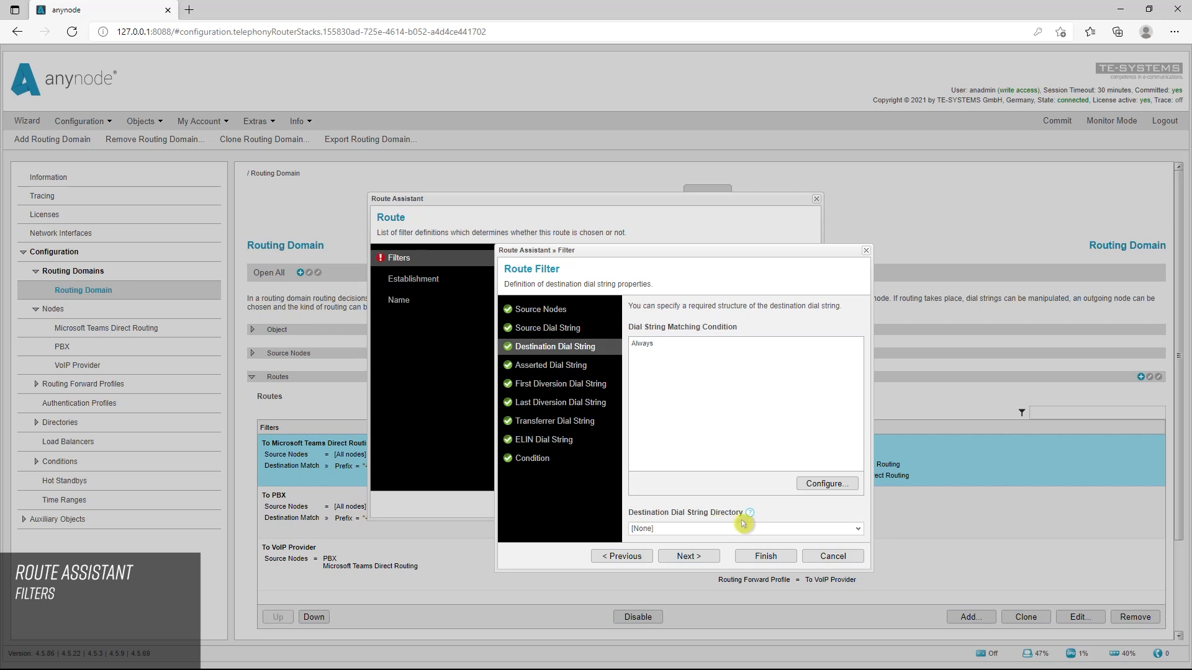
left_click(860, 532)
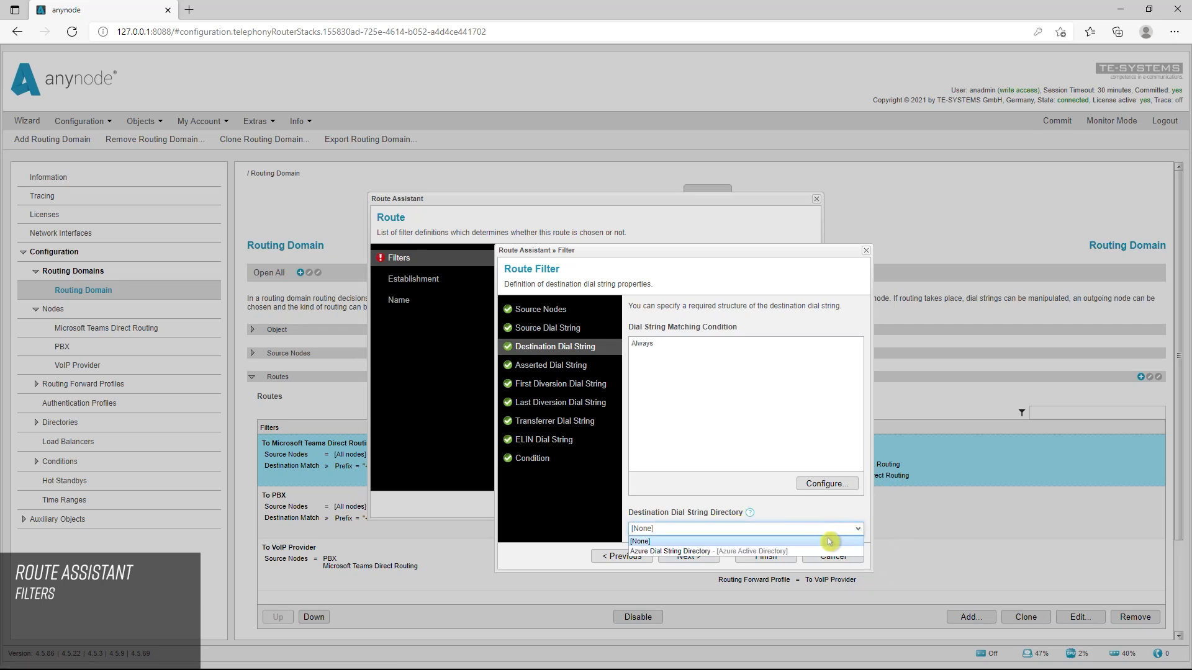
left_click(815, 552)
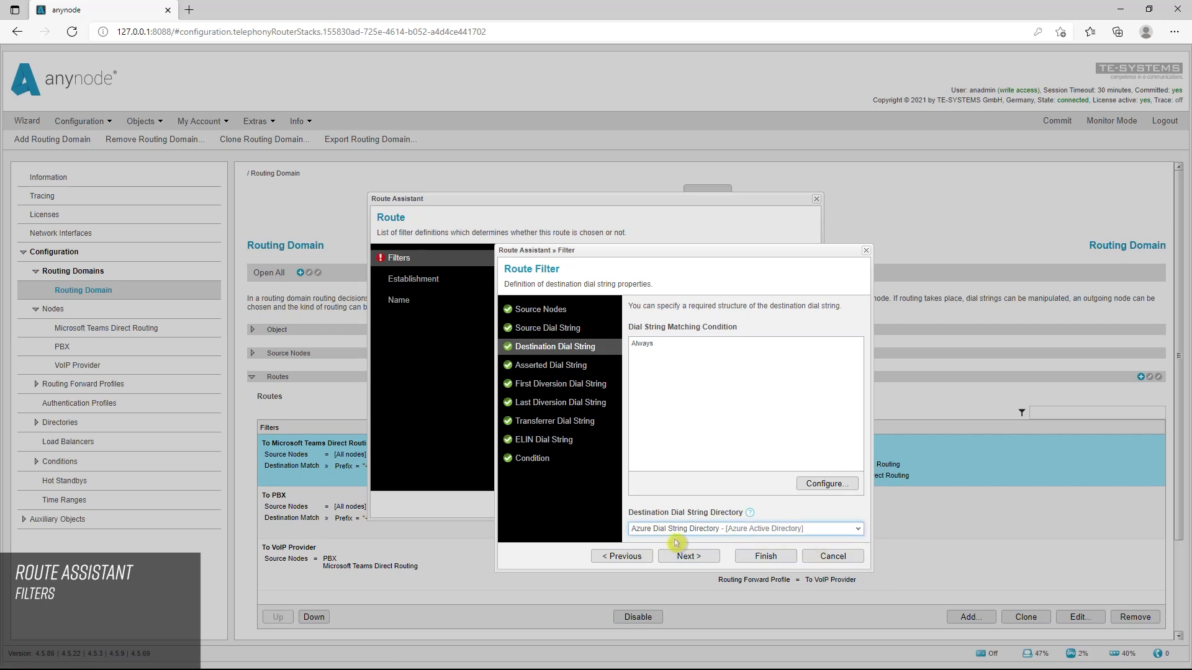
left_click(705, 546)
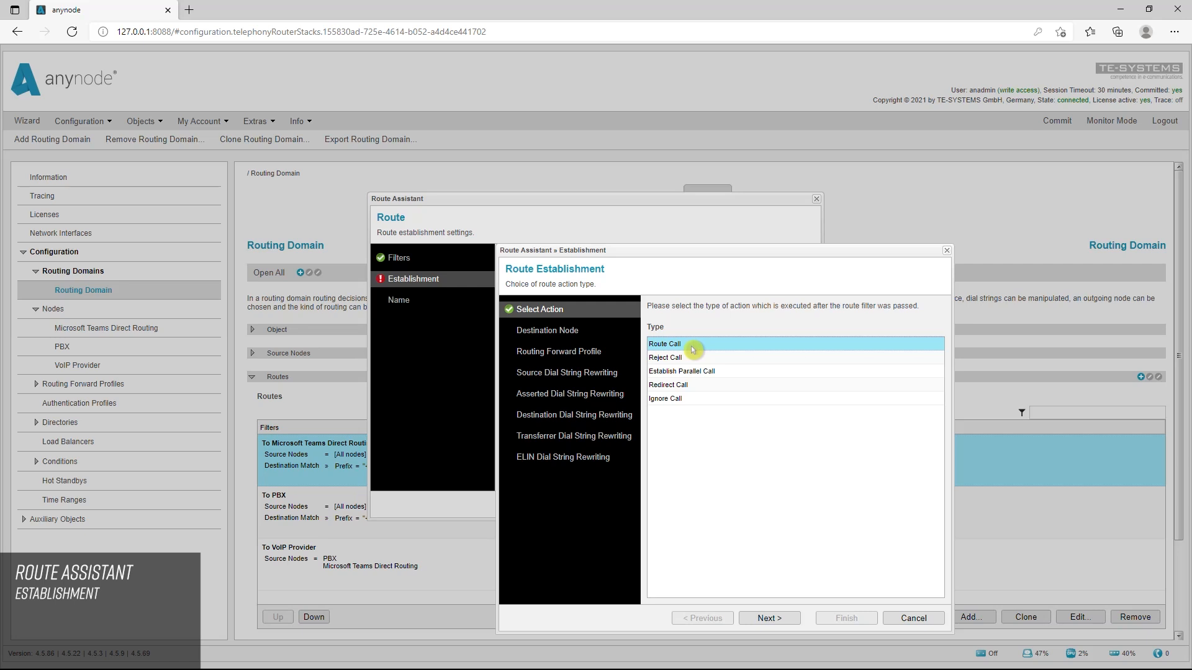
Examine the source and destination dial string rewriting settings of the Route Call action in the route establishment
left_click(624, 376)
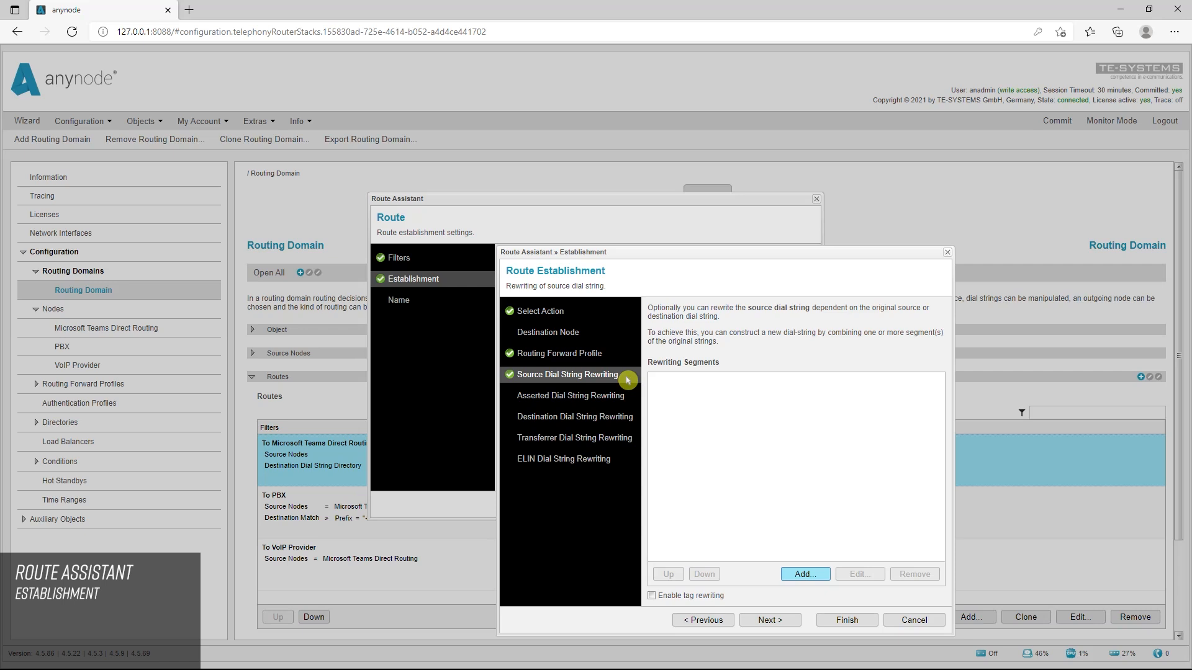
left_click(638, 422)
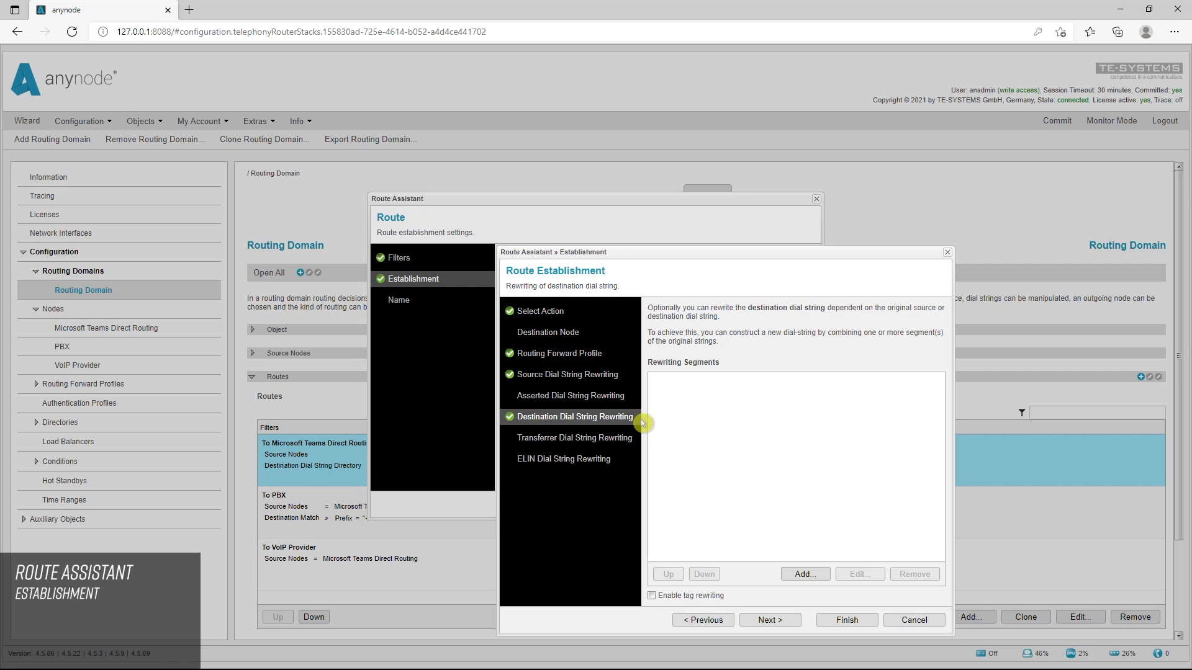
Go through the other route action types, from Reject Call with its list of reject statuses to Redirect Call and Ignore Call
left_click(558, 311)
left_click(687, 358)
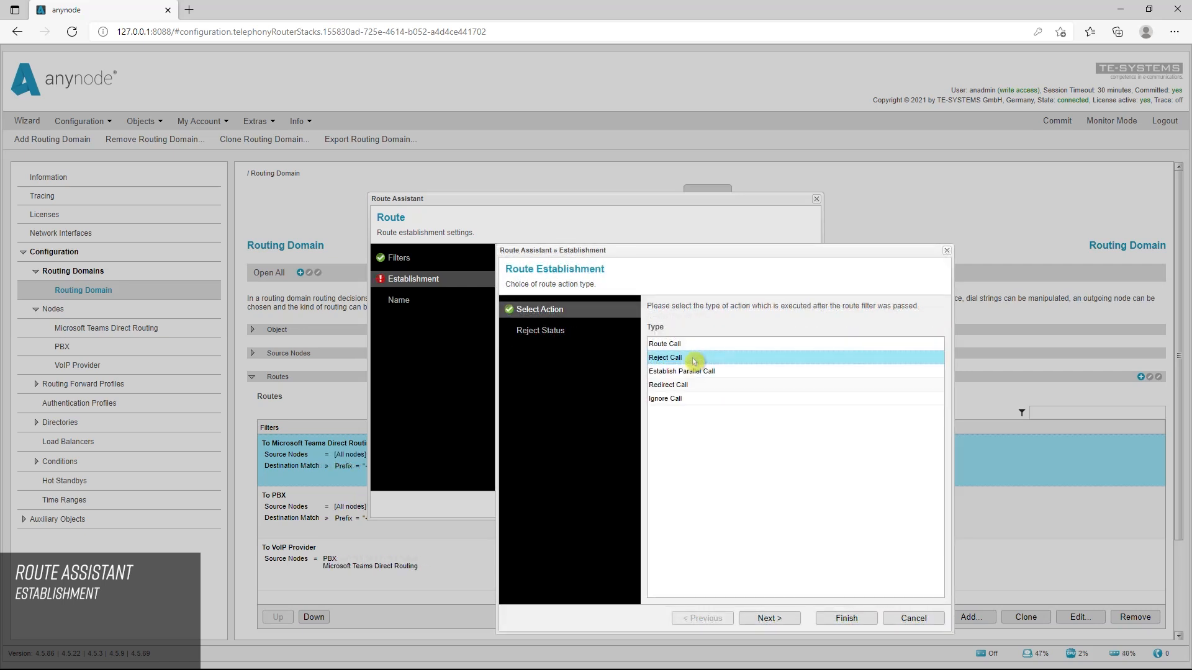
left_click(574, 333)
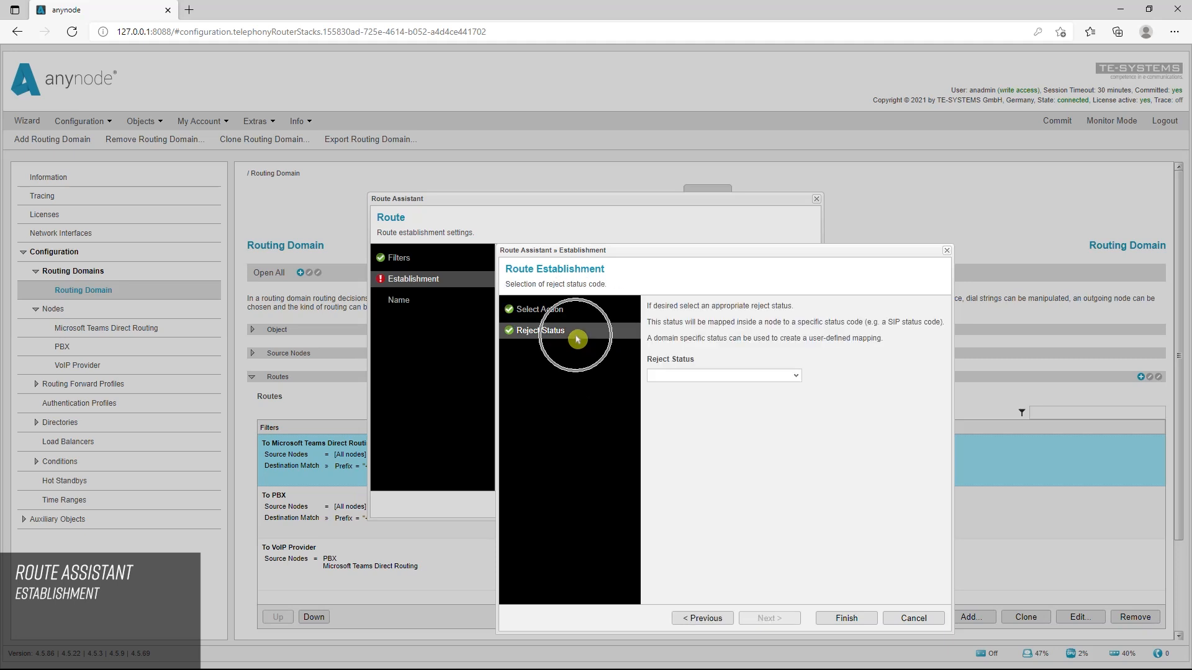
left_click(794, 377)
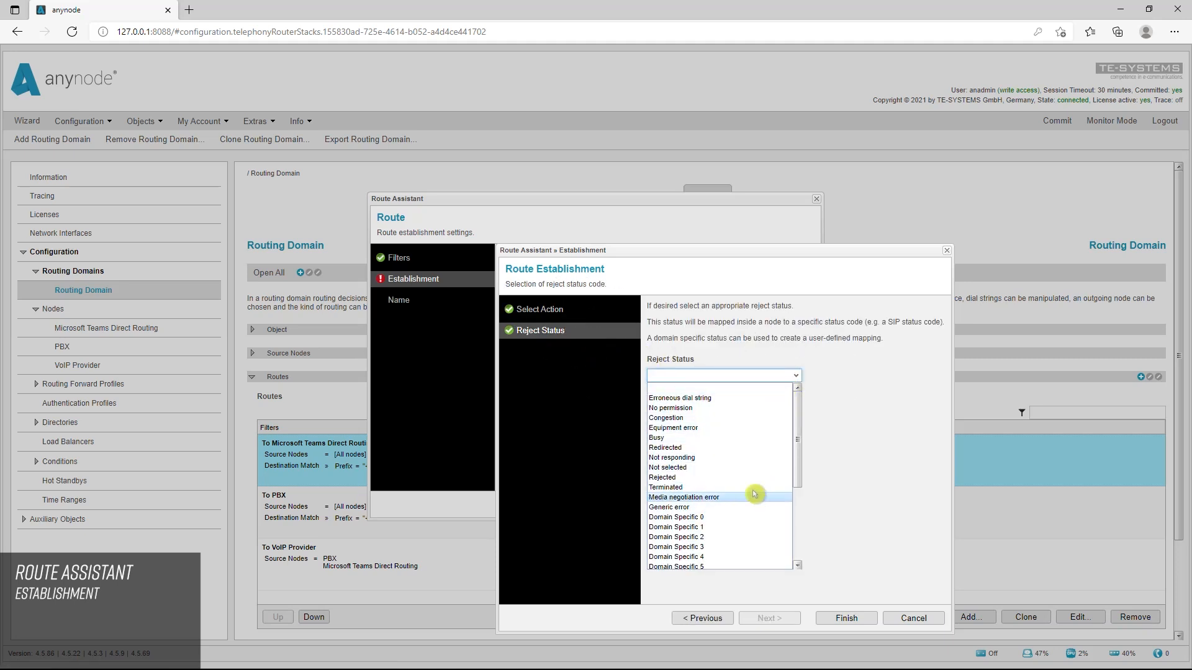
left_click(751, 441)
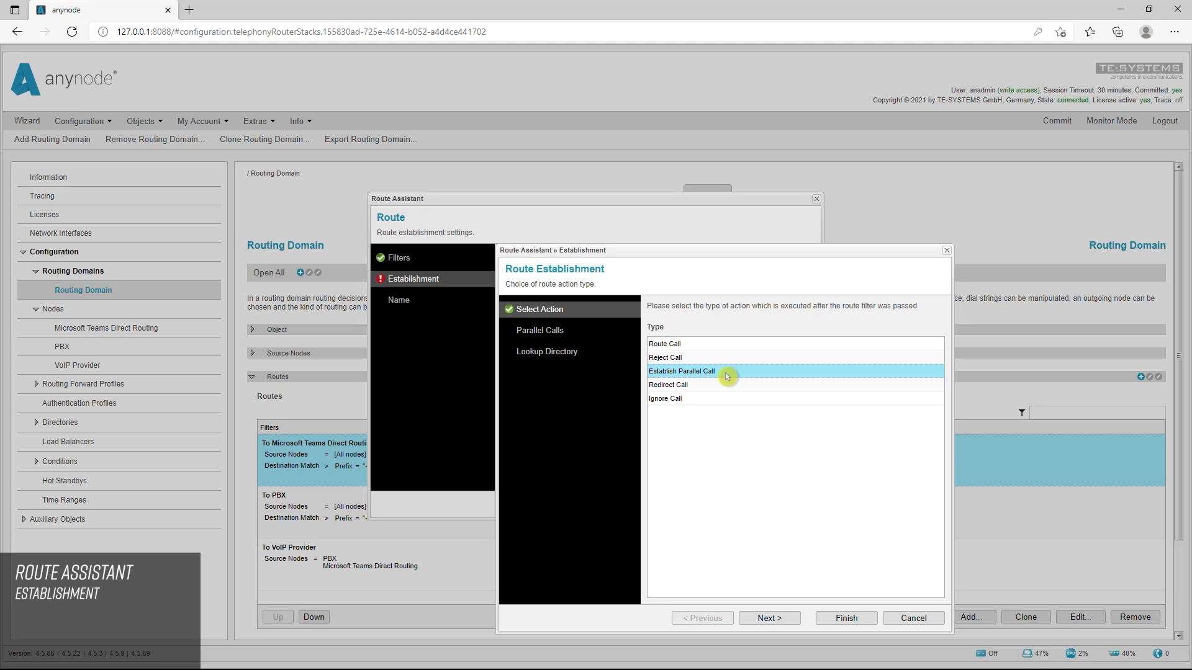
left_click(696, 386)
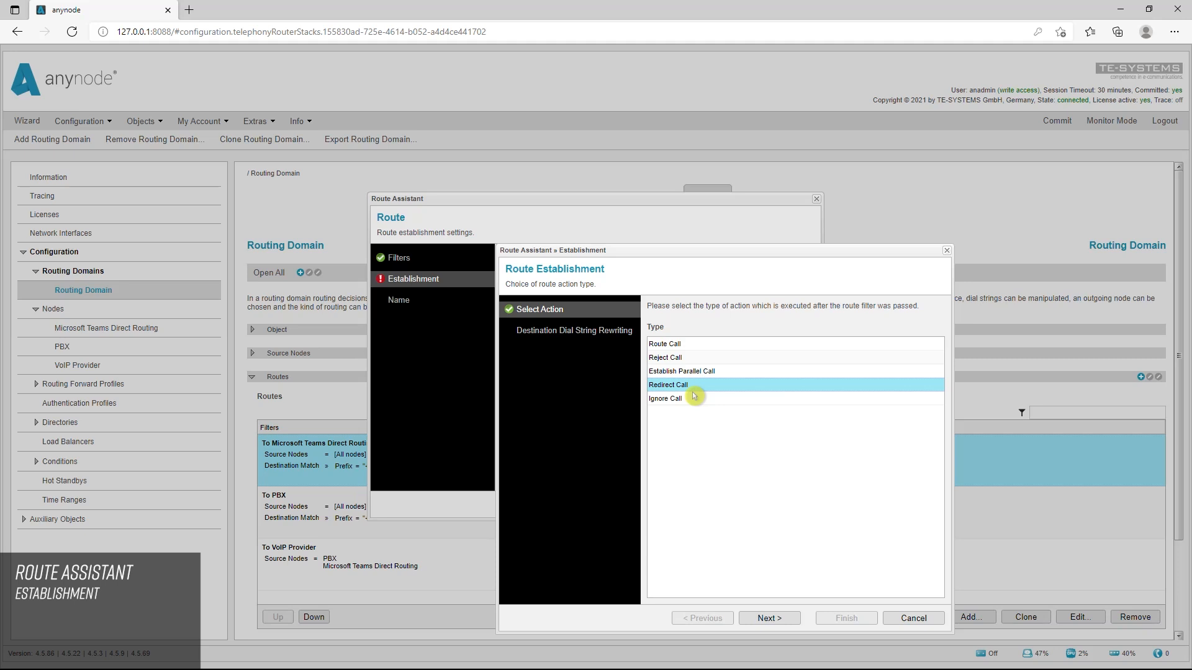
left_click(693, 400)
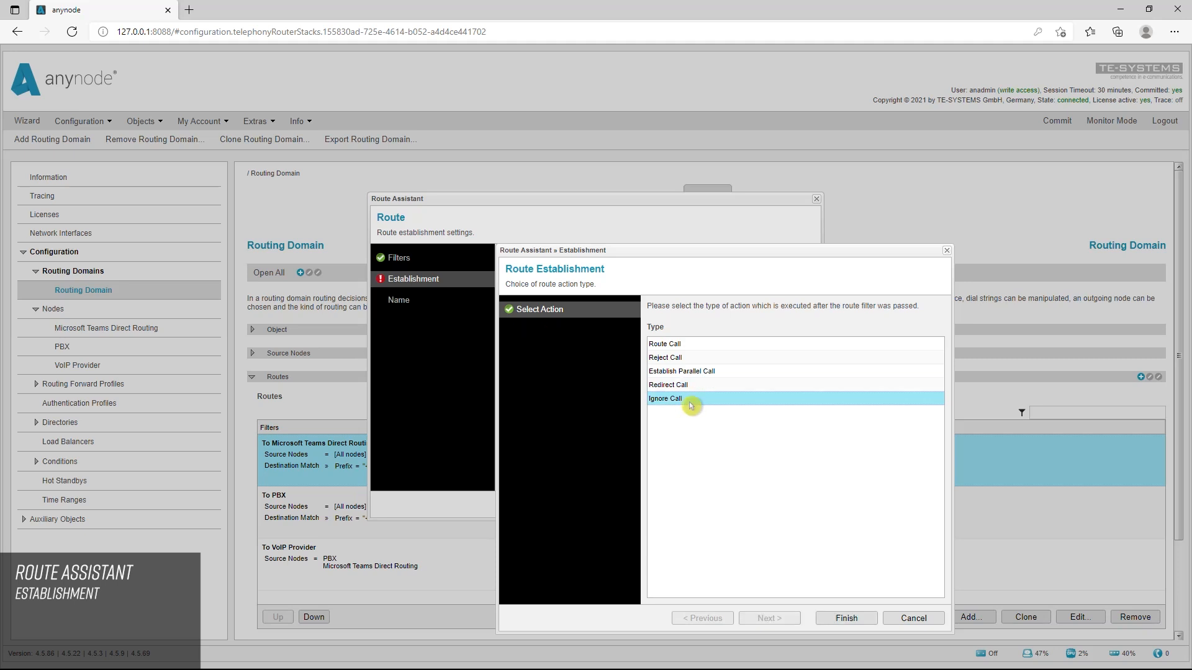
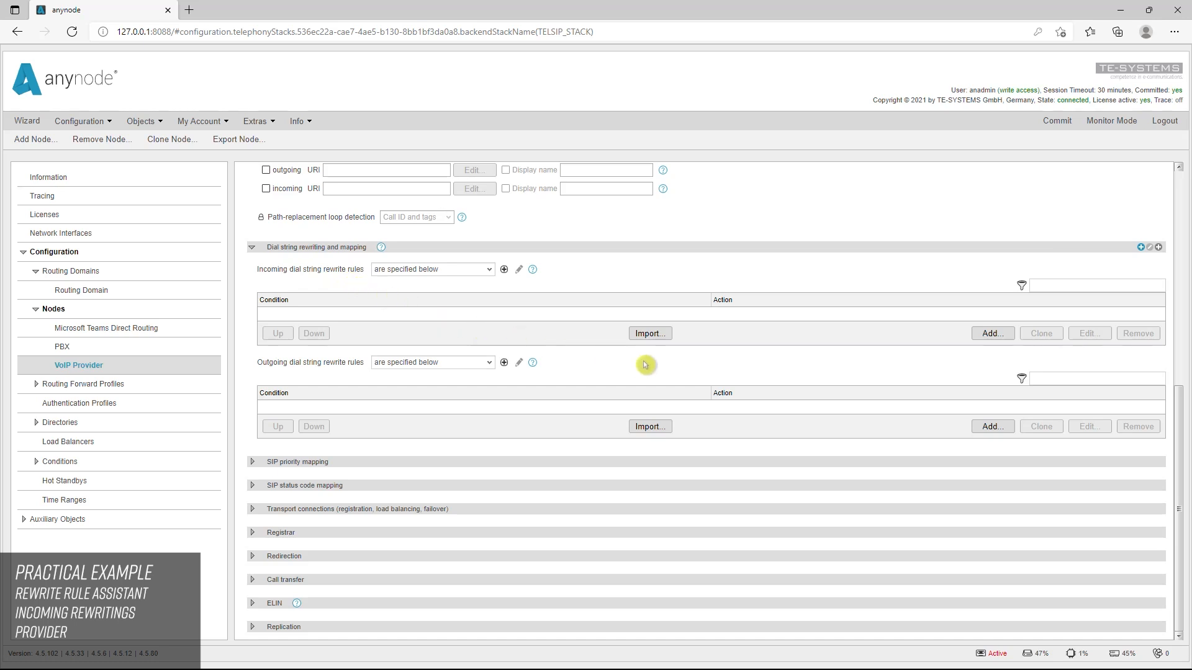
Create an incoming prefix/suffix rewrite rule on the VoIP Provider node that adds the prefix "+" to all dial strings and skips further rules
left_click(992, 335)
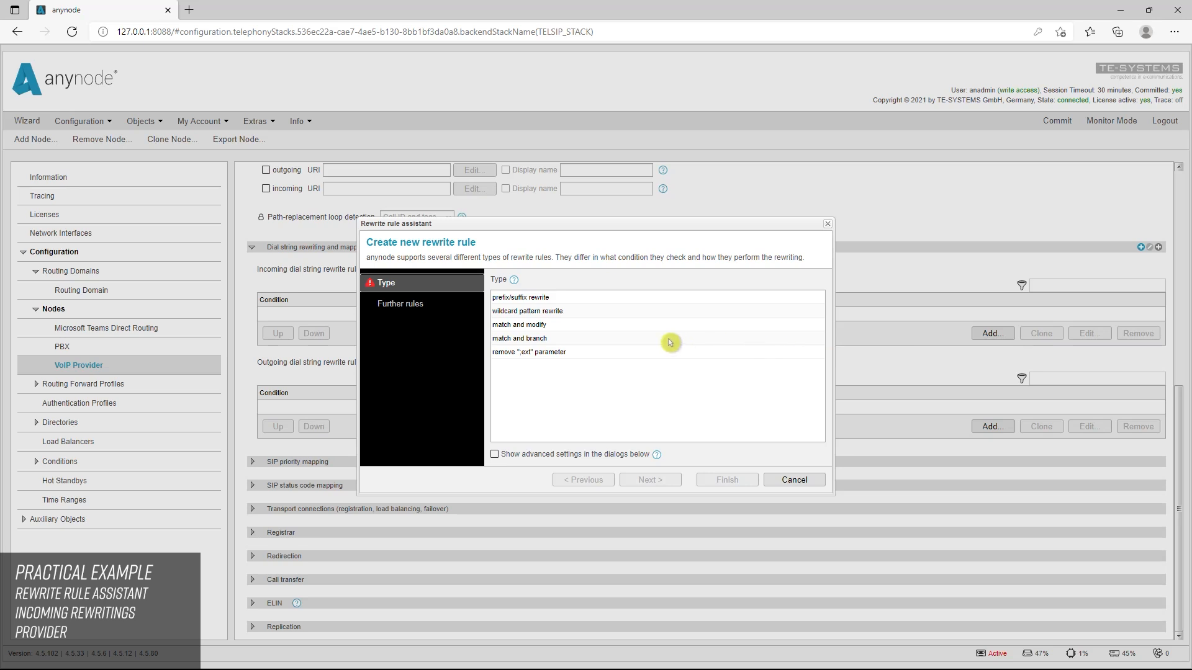
left_click(548, 299)
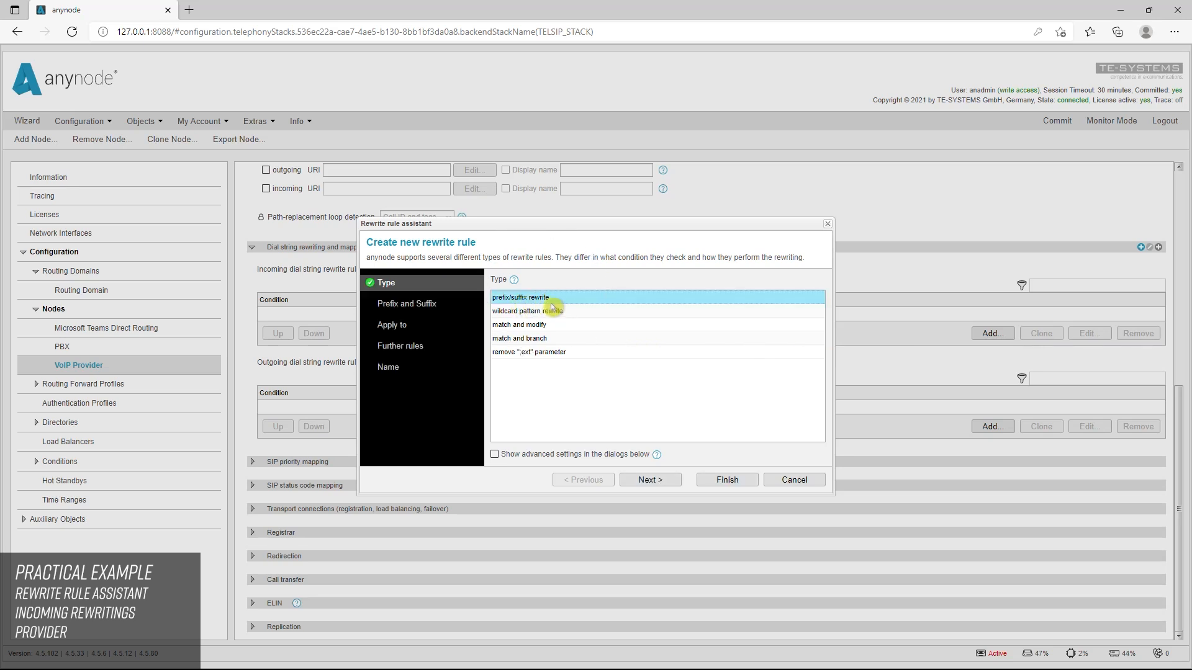
left_click(665, 485)
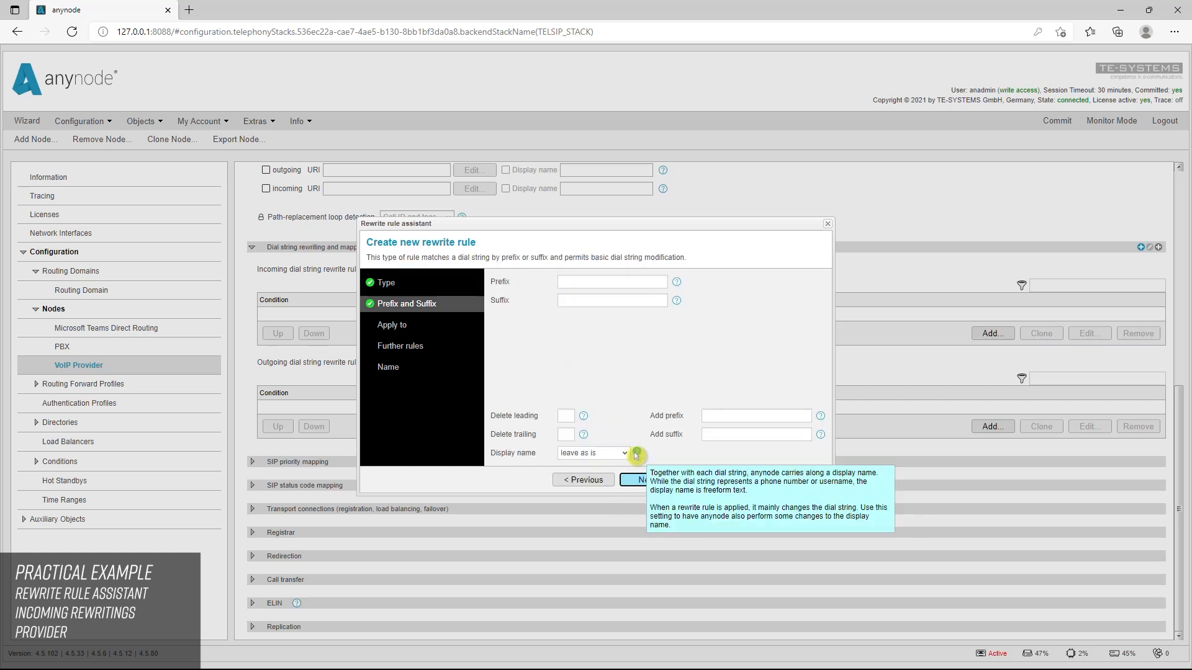
left_click(715, 418)
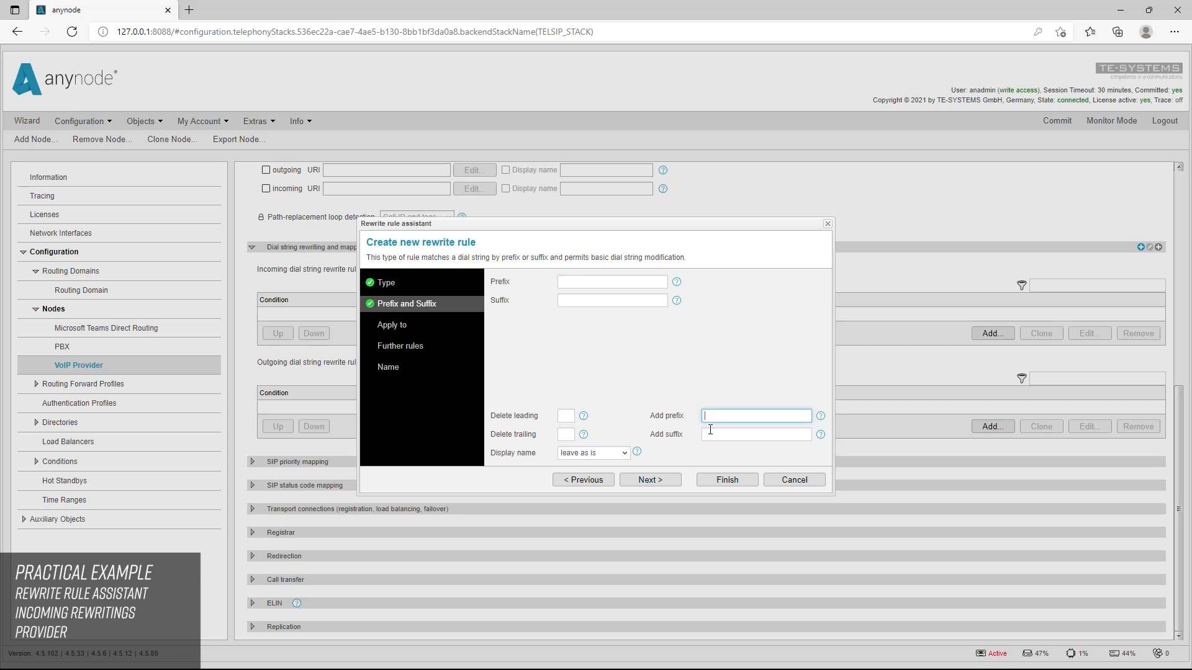
key("Tab")
left_click(658, 484)
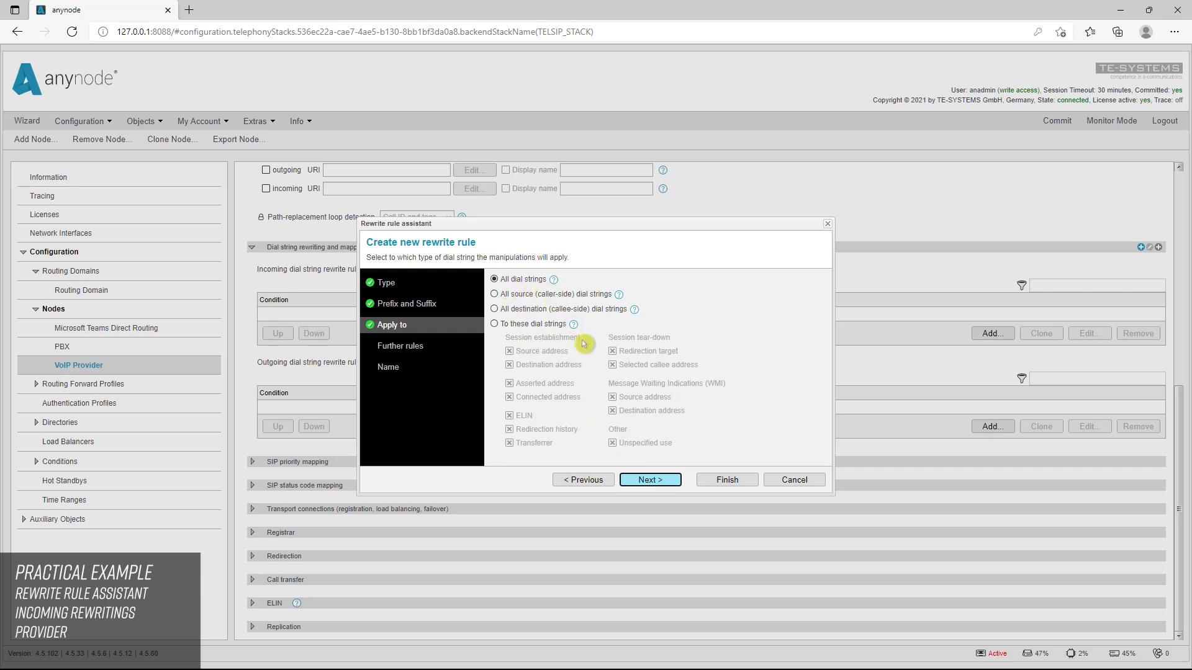
left_click(650, 484)
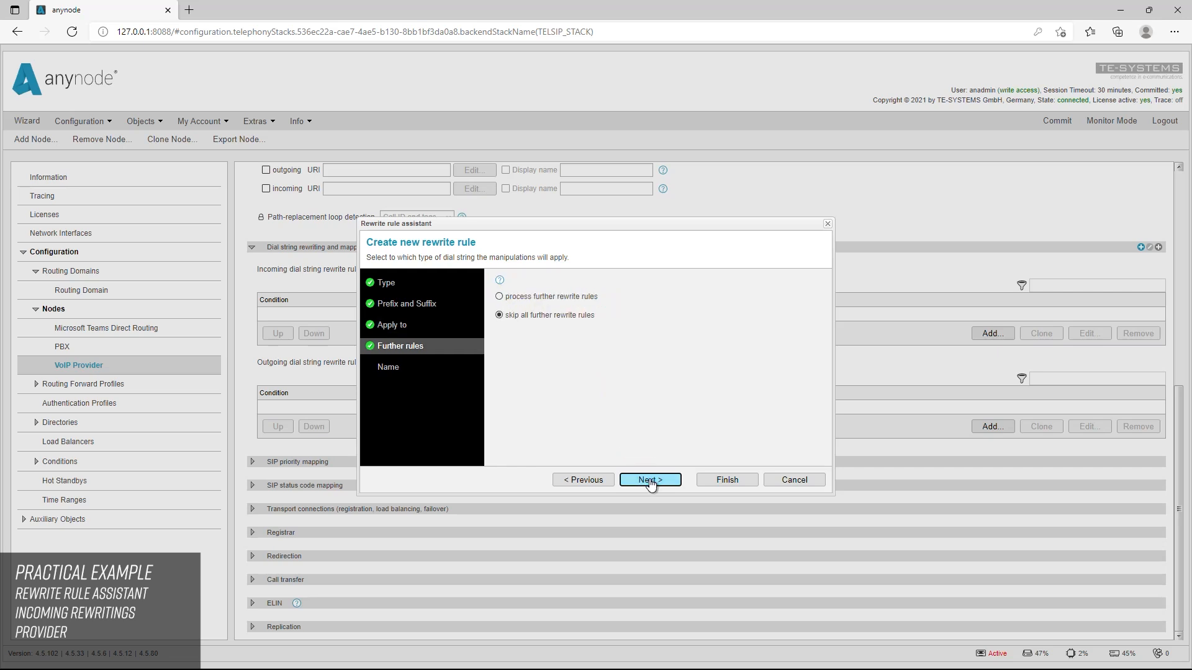
left_click(705, 482)
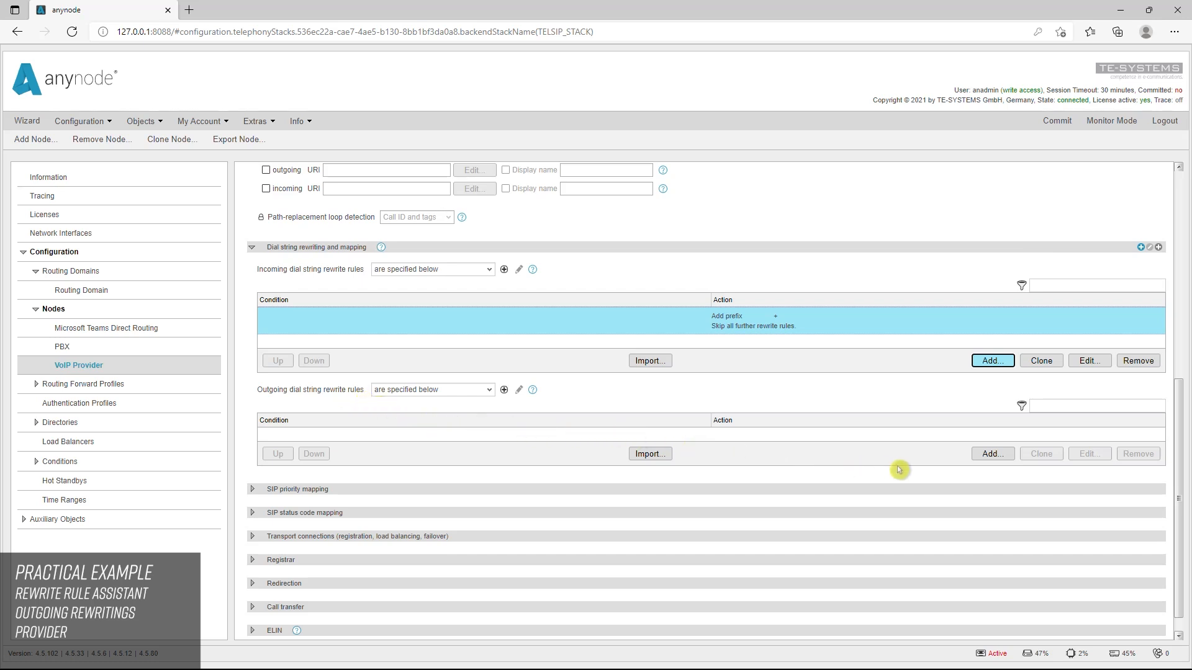
Create an outgoing prefix/suffix rewrite rule matching prefix "+" that deletes 1 leading character from all dial strings and skips further rules
left_click(992, 457)
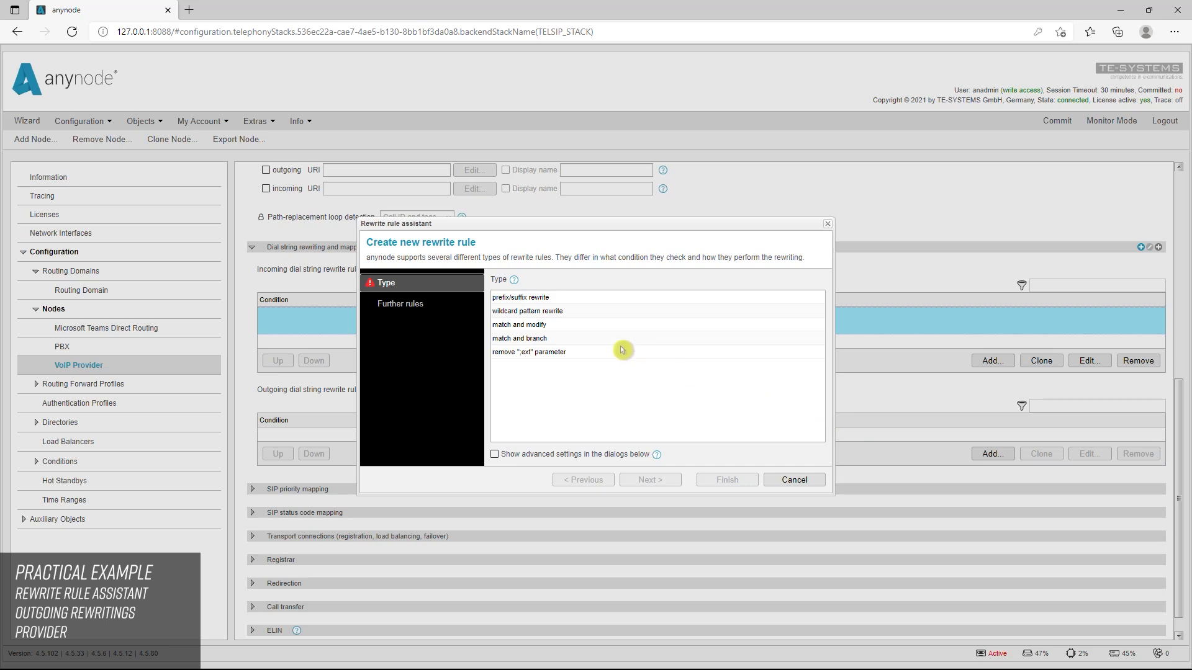
left_click(521, 298)
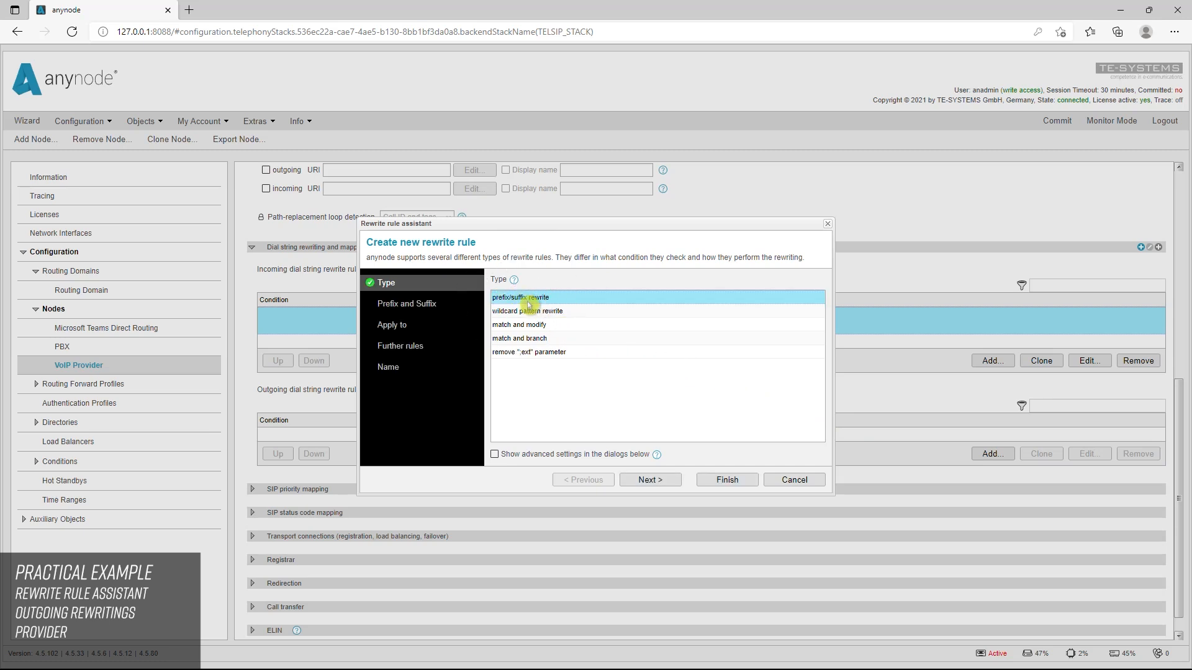
left_click(644, 481)
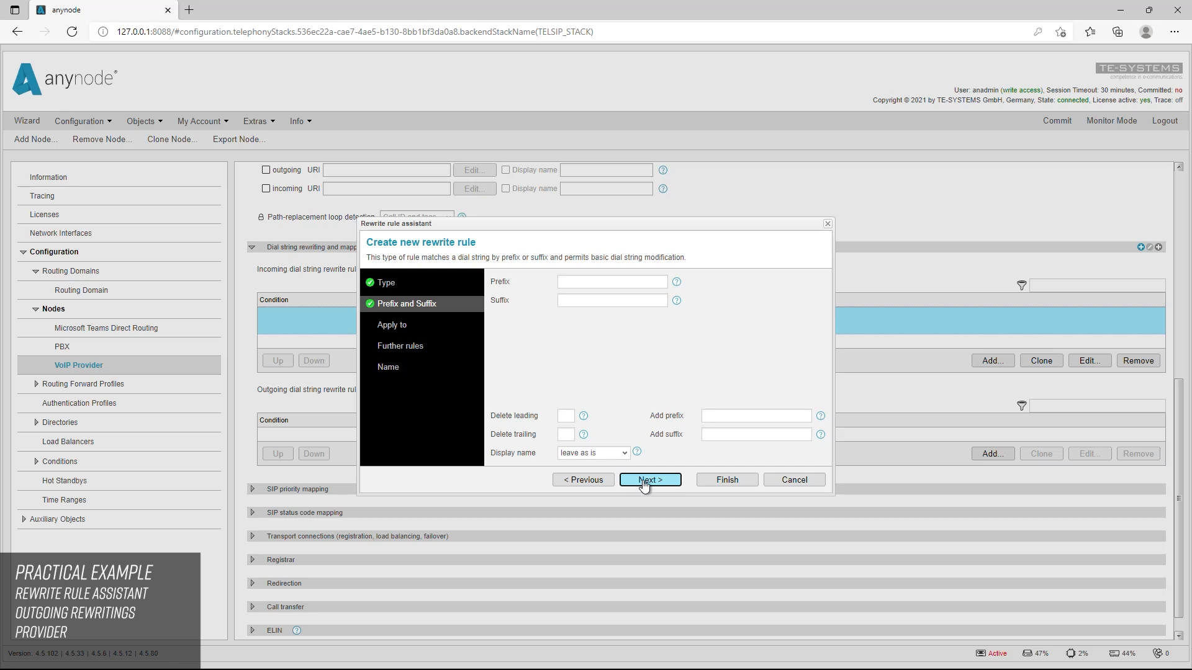
left_click(564, 282)
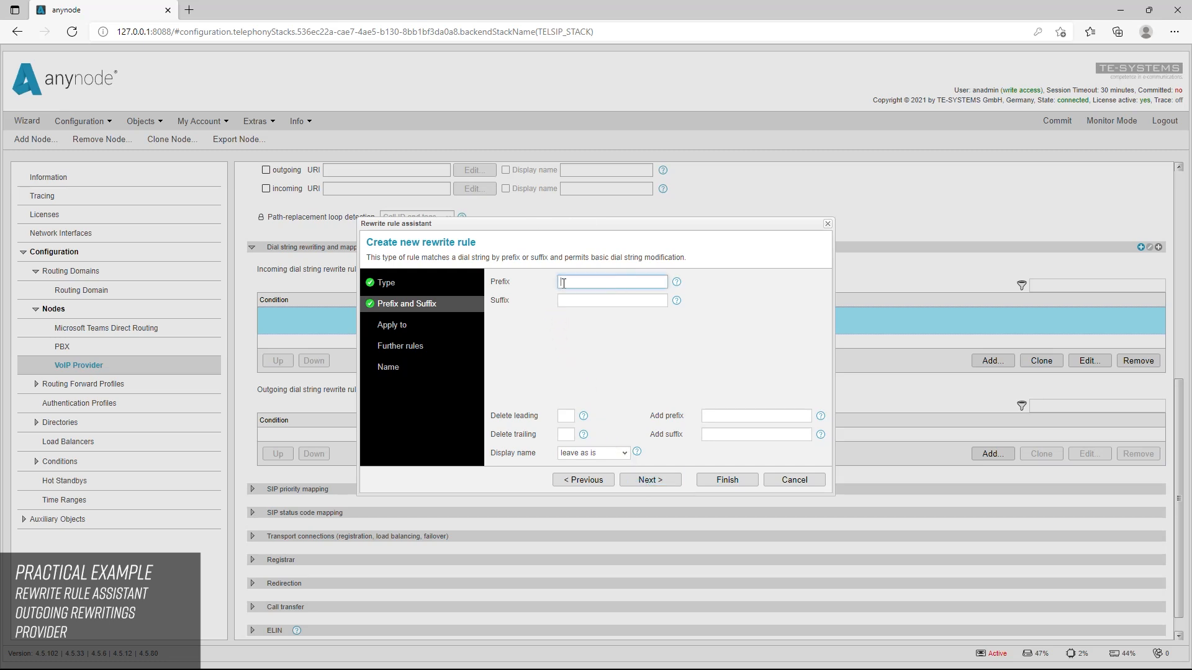
type("+")
left_click(562, 291)
left_click(654, 485)
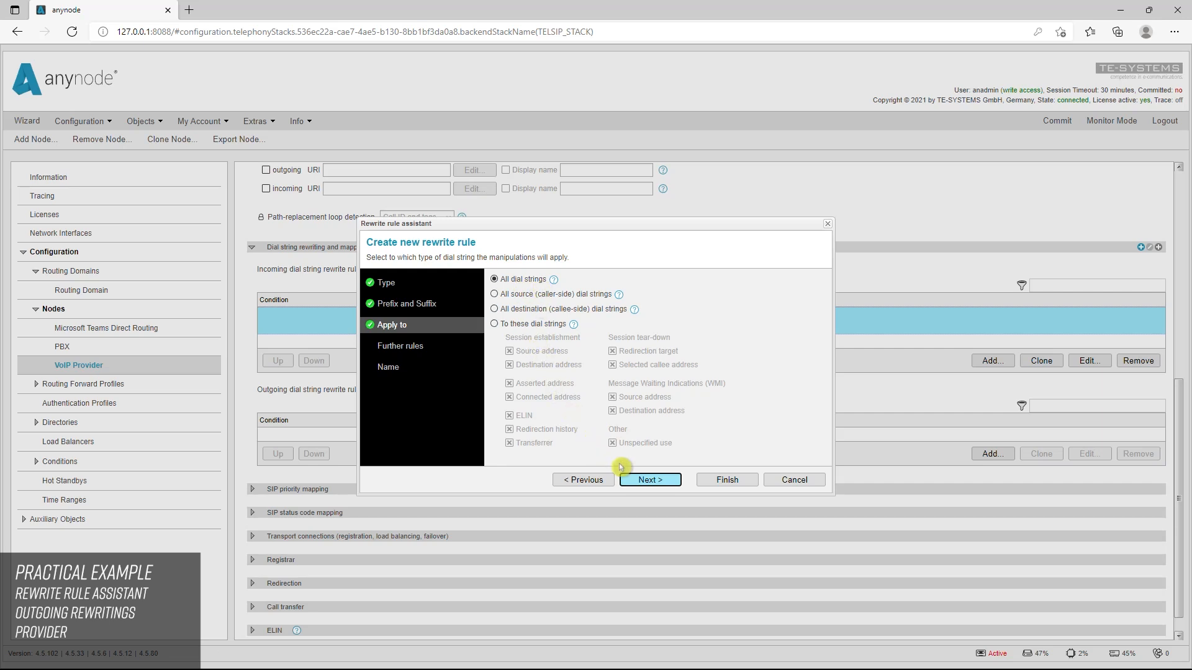
left_click(660, 481)
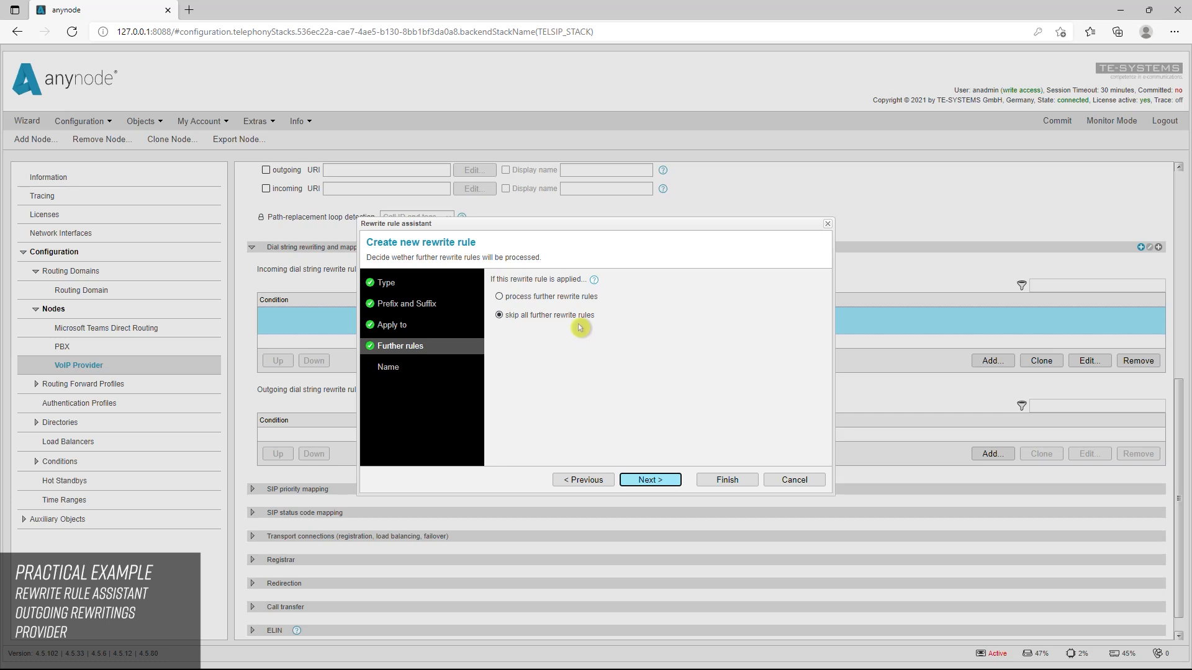
left_click(720, 482)
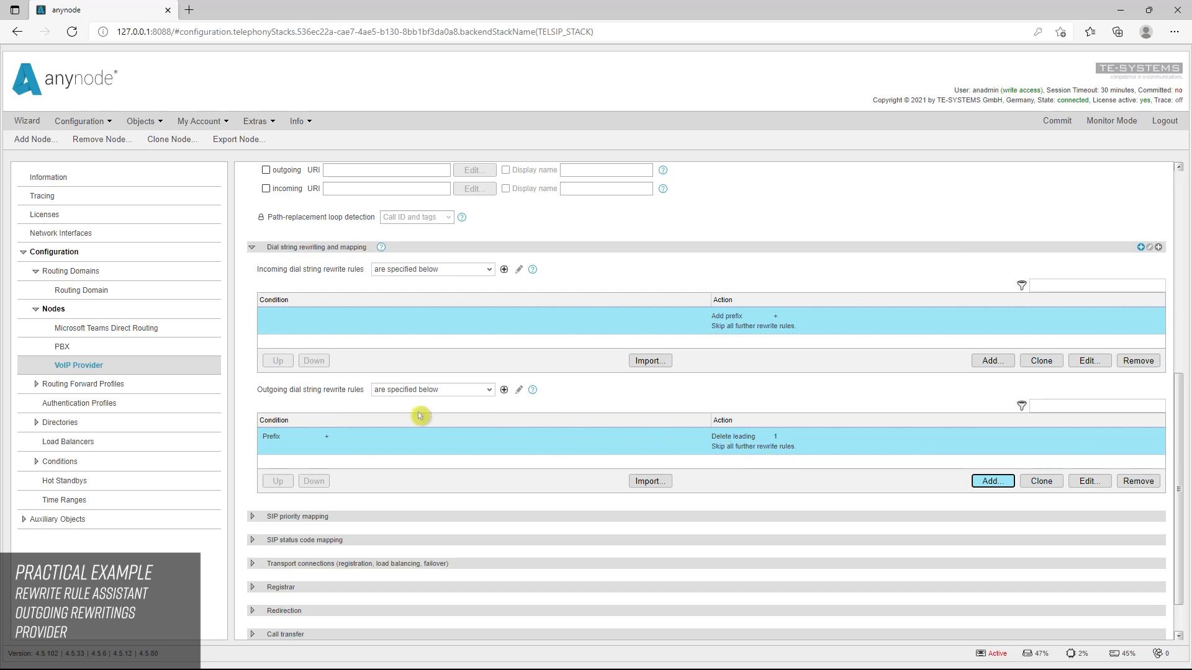
Start an incoming prefix/suffix rewrite rule on the PBX node matching prefix 011, deleting 3 leading characters and adding prefix "+"
left_click(65, 347)
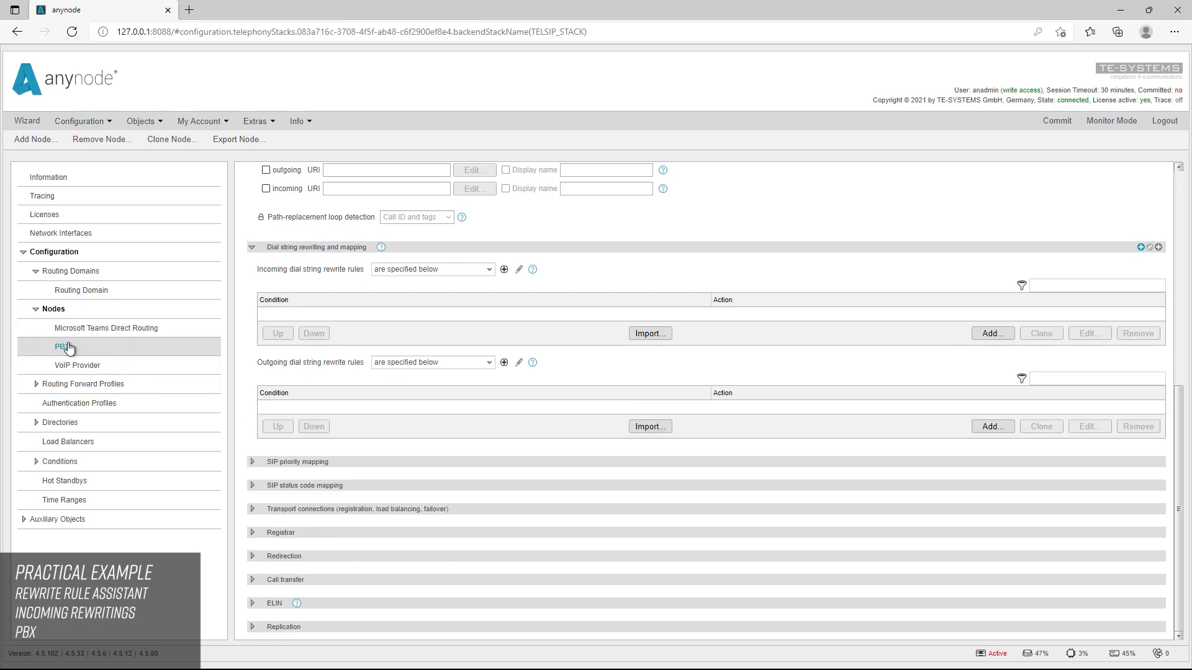
left_click(993, 334)
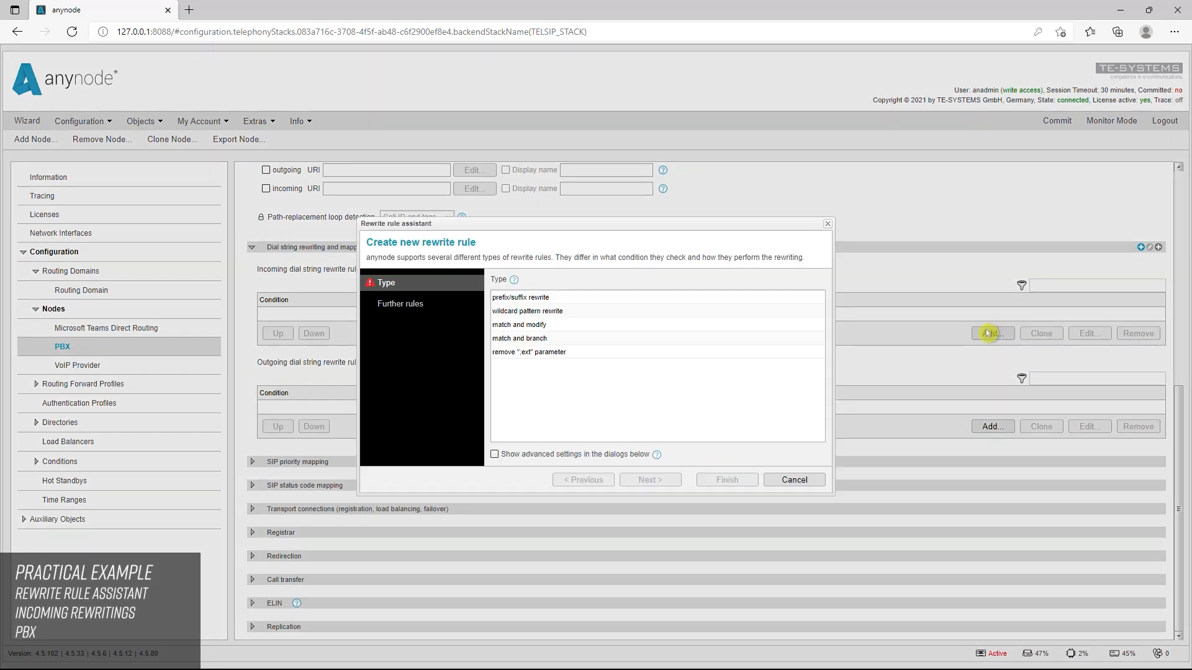
left_click(549, 302)
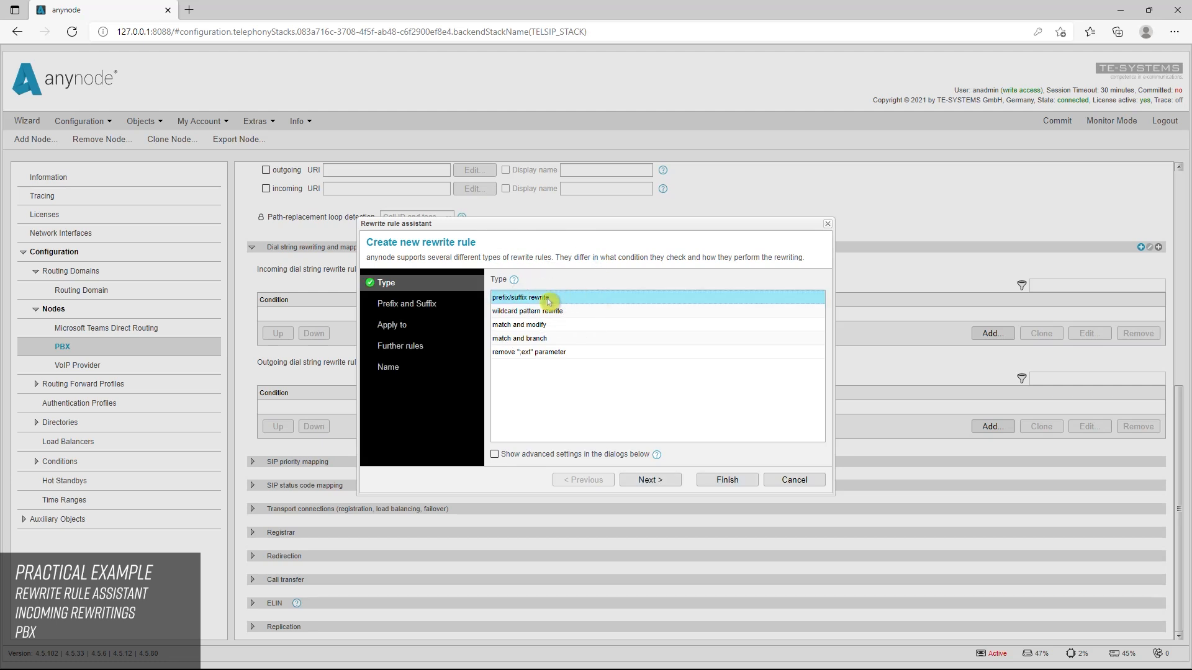
left_click(667, 487)
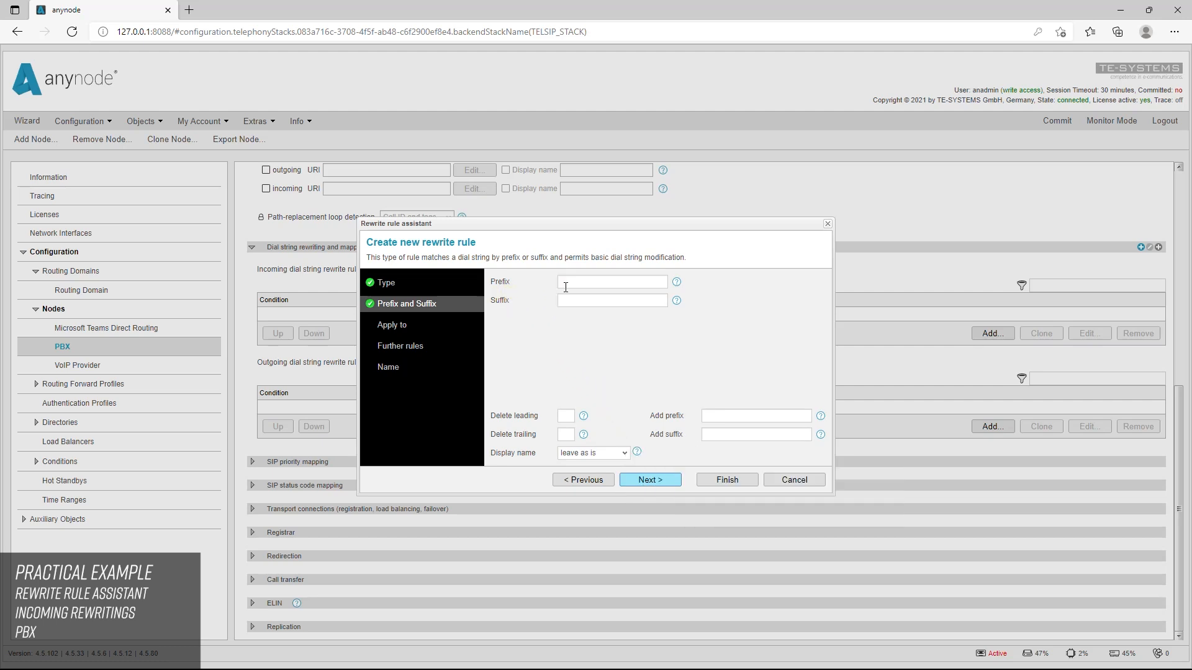
type("011")
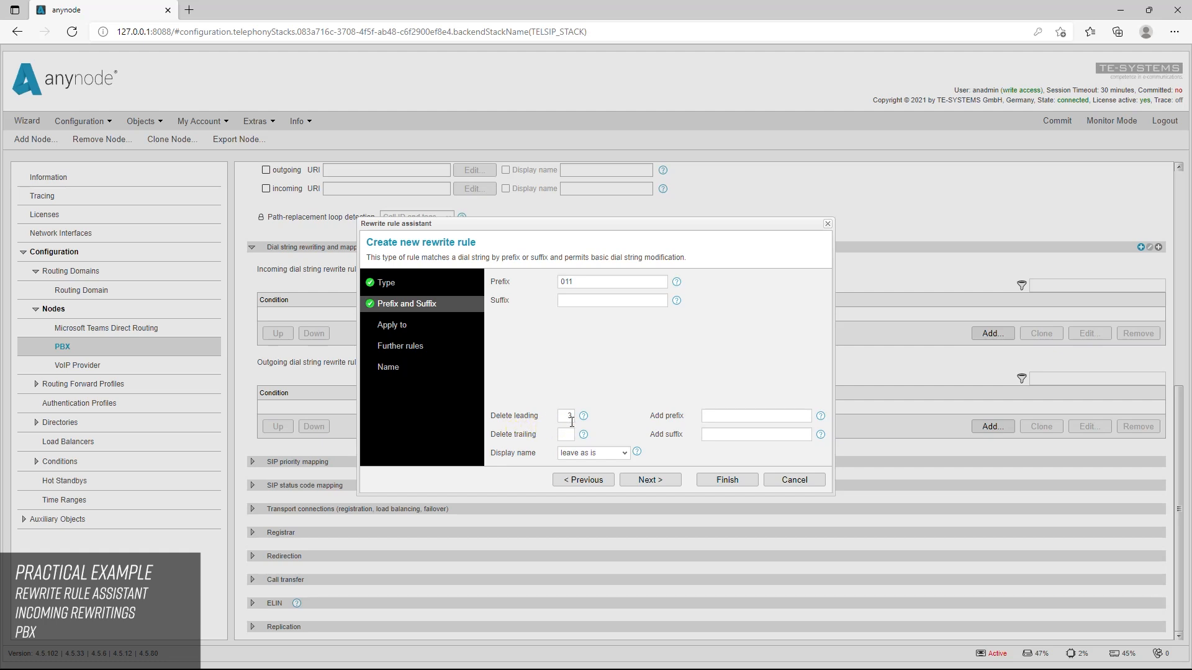
left_click(642, 432)
left_click(718, 419)
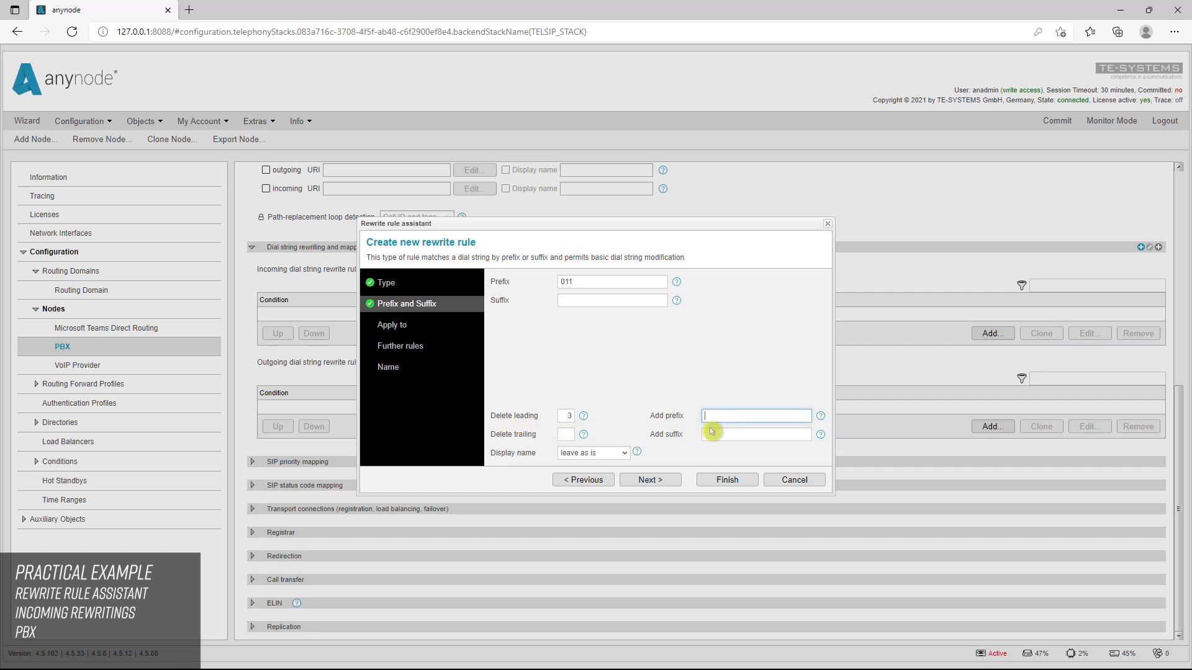
left_click(711, 429)
Apply the rule to all dial strings, skip all further rewrite rules, and save it under the name International
left_click(660, 480)
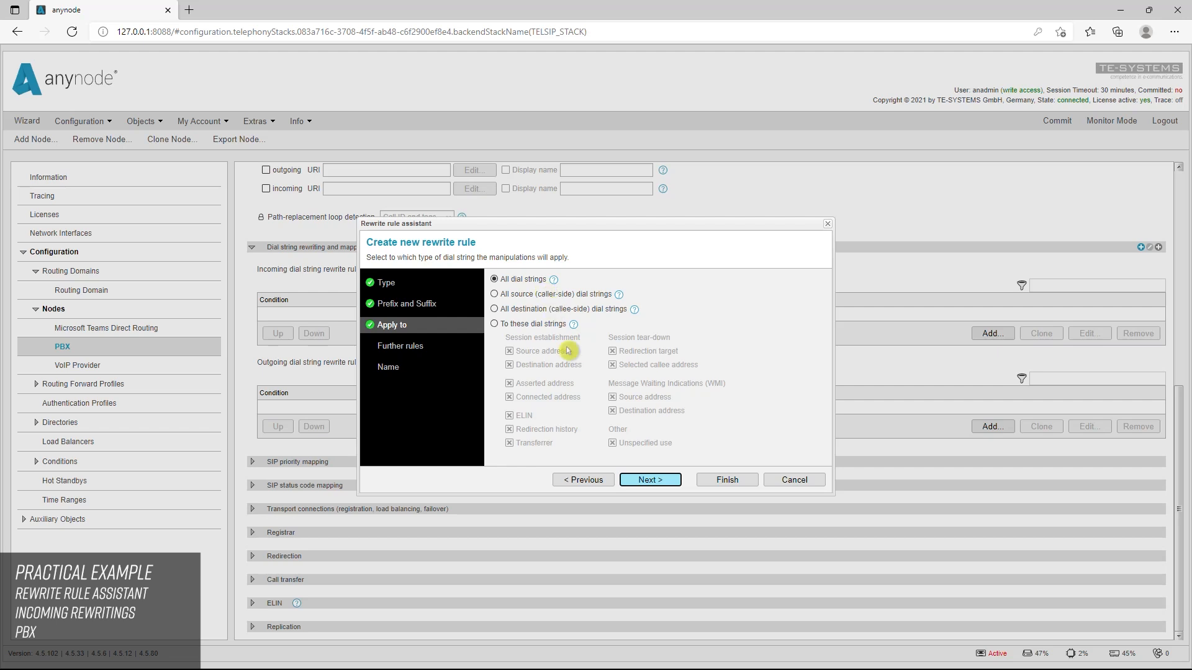
left_click(653, 481)
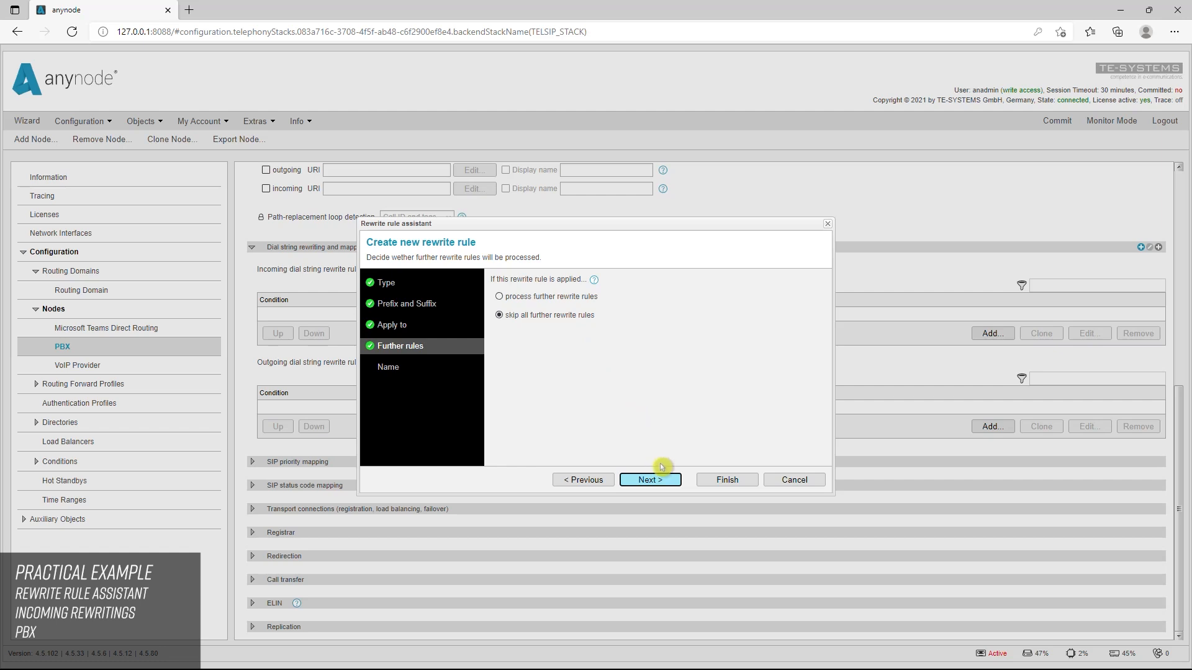
left_click(660, 481)
left_click(504, 293)
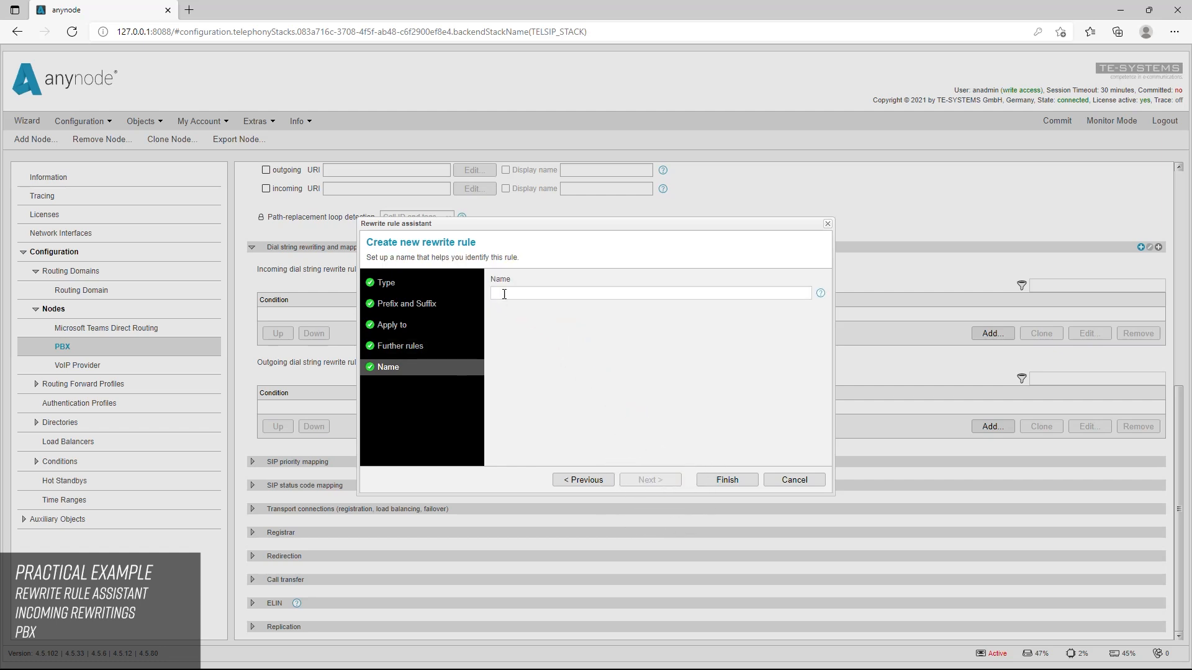
type("International")
left_click(746, 483)
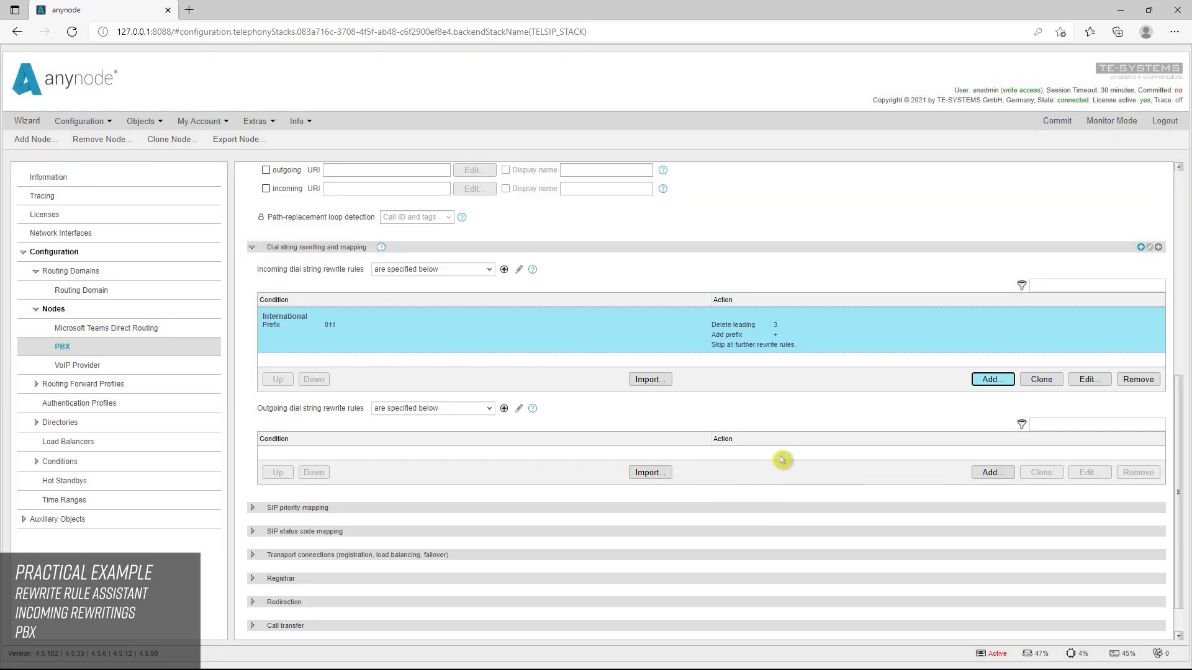
Create an incoming wildcard pattern rewrite rule named National that matches XXXXXXXXXX and adds the prefix +1
left_click(1003, 383)
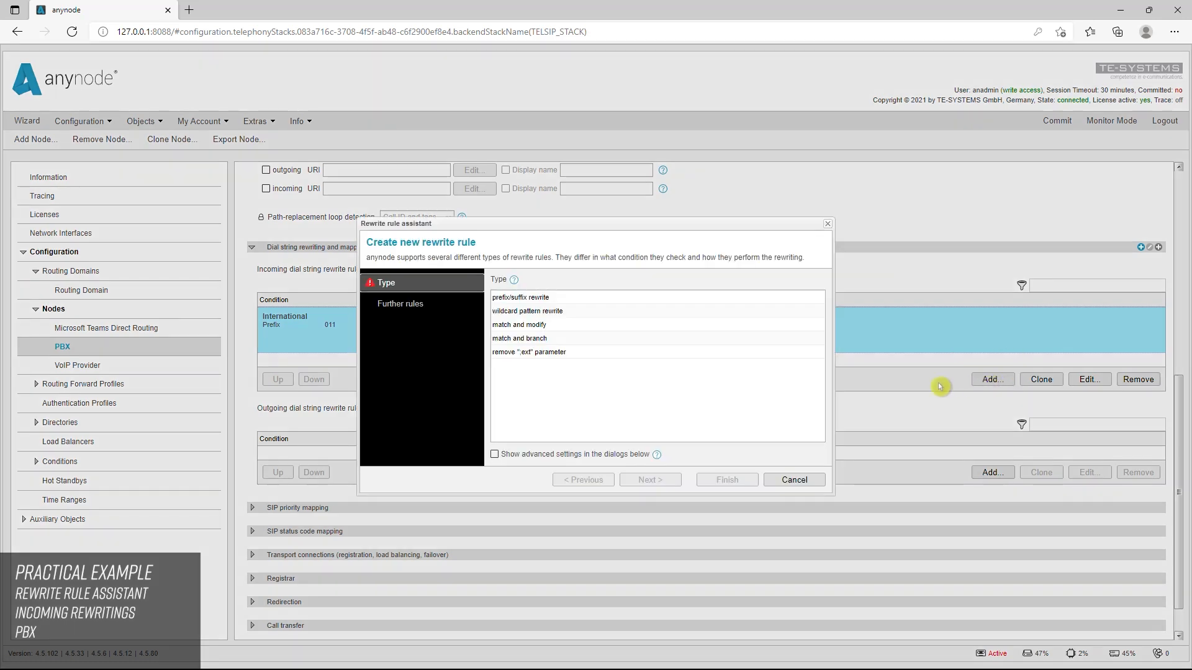
left_click(549, 311)
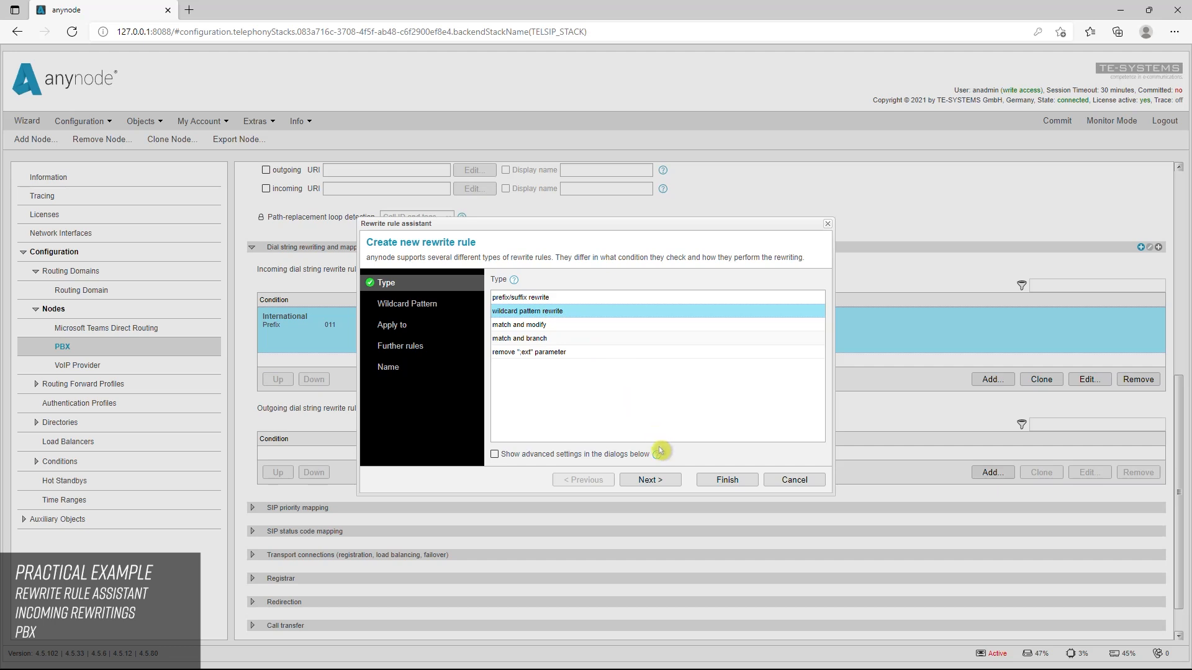
left_click(670, 488)
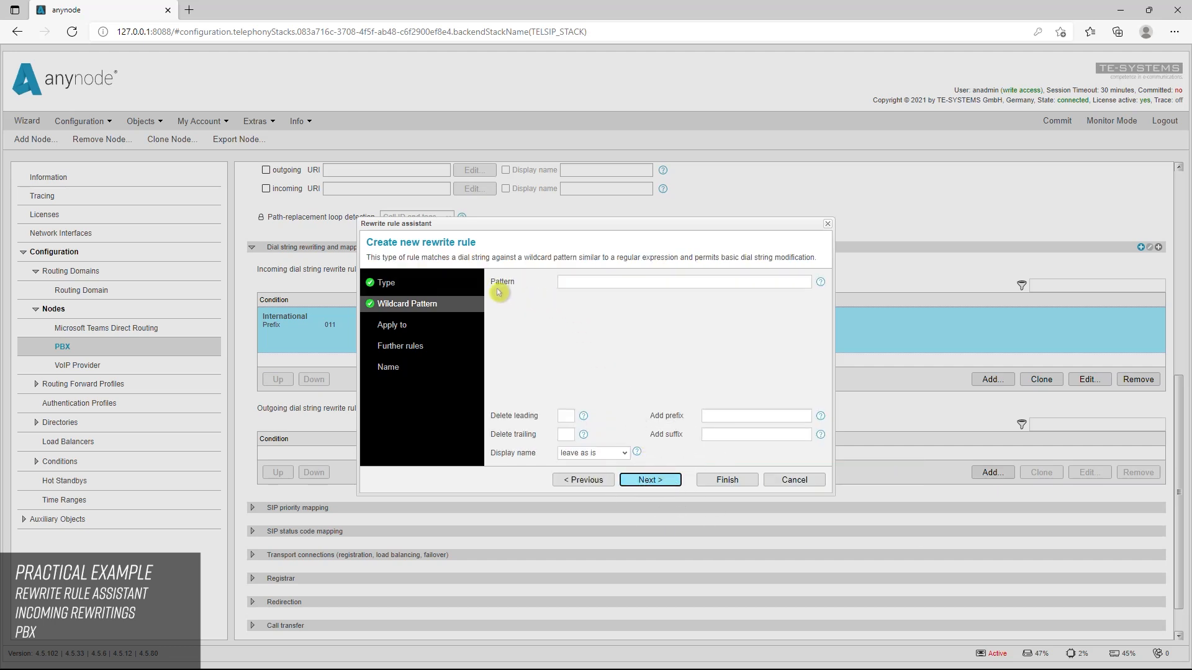
left_click(566, 283)
type("XXXXXXXXXX")
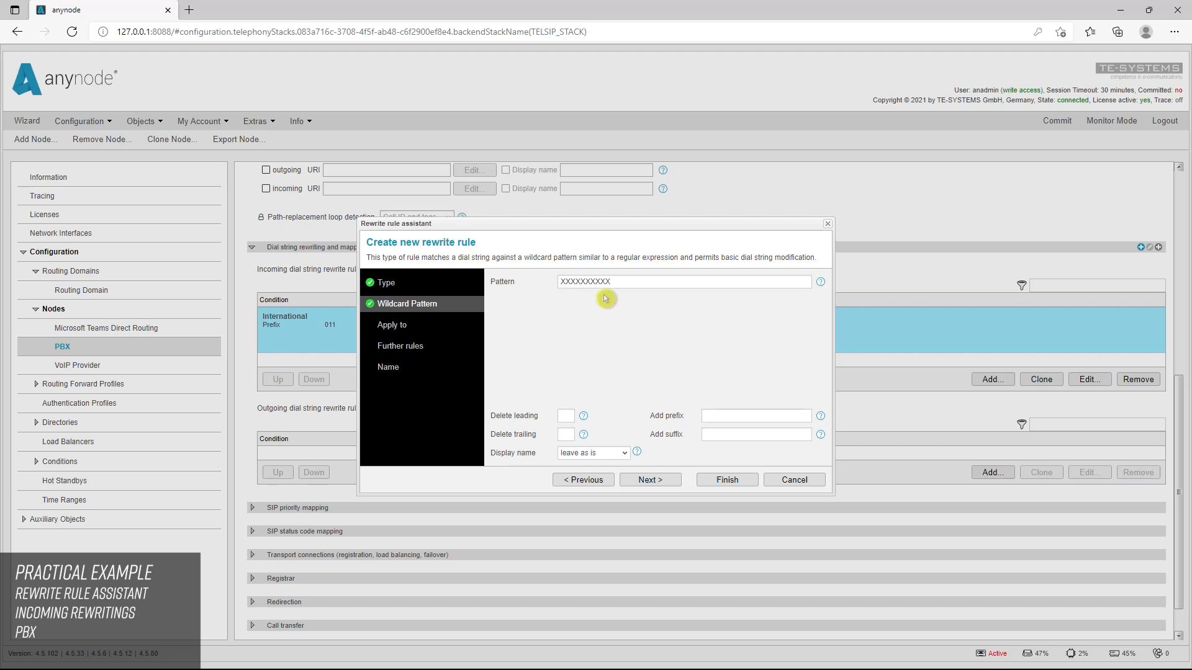
left_click(718, 417)
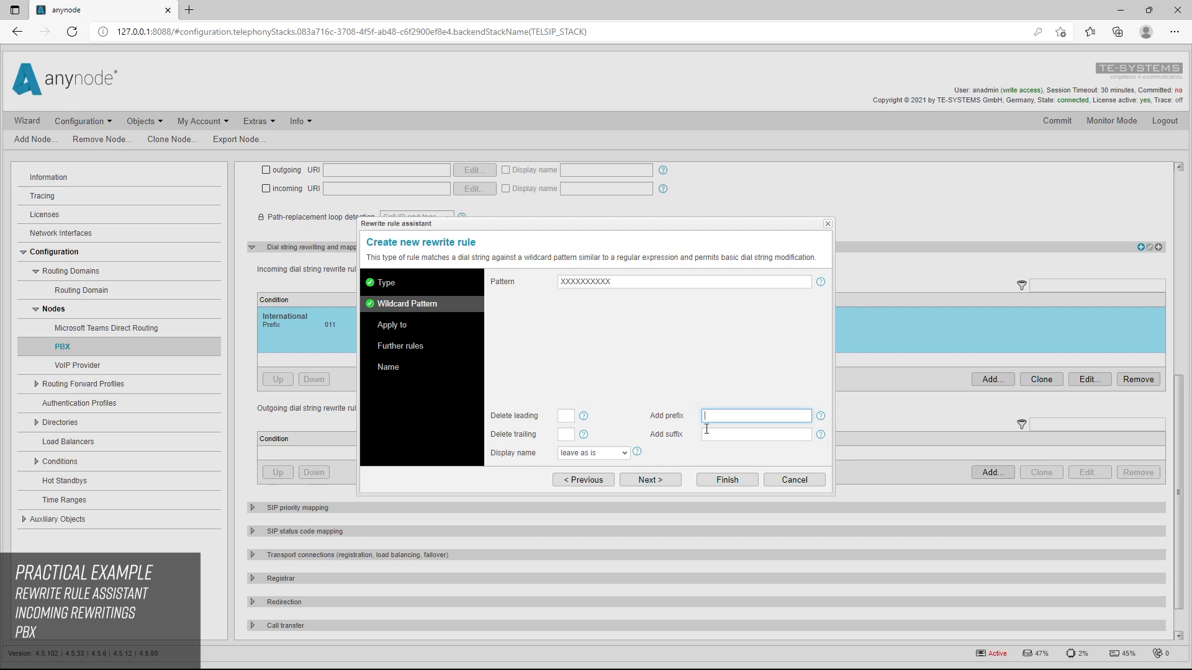
type("+1")
left_click(706, 397)
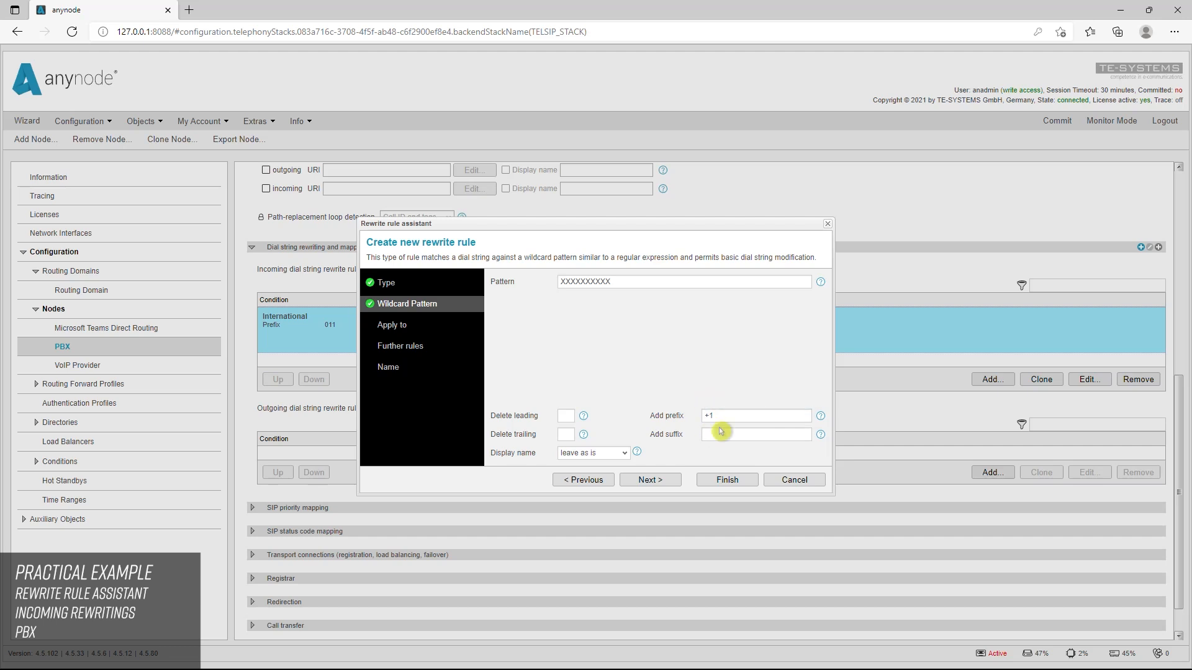
left_click(727, 479)
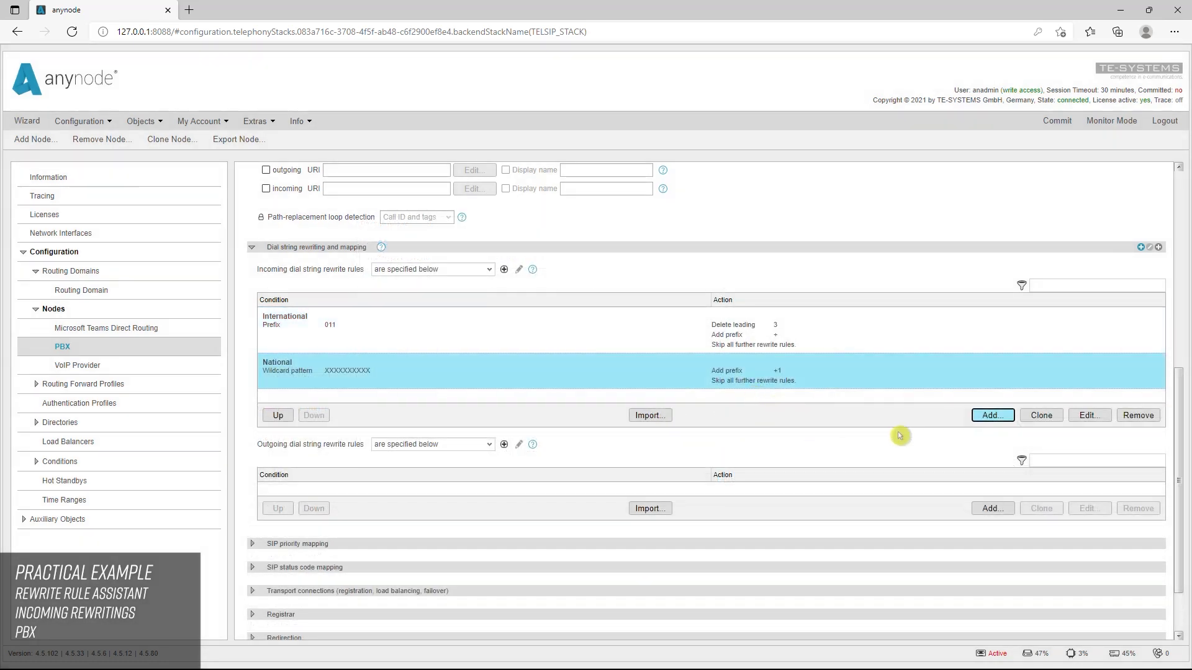
Create an incoming wildcard pattern rewrite rule named Local on the PBX node that matches XXXXXXX and adds the prefix +1312
left_click(991, 416)
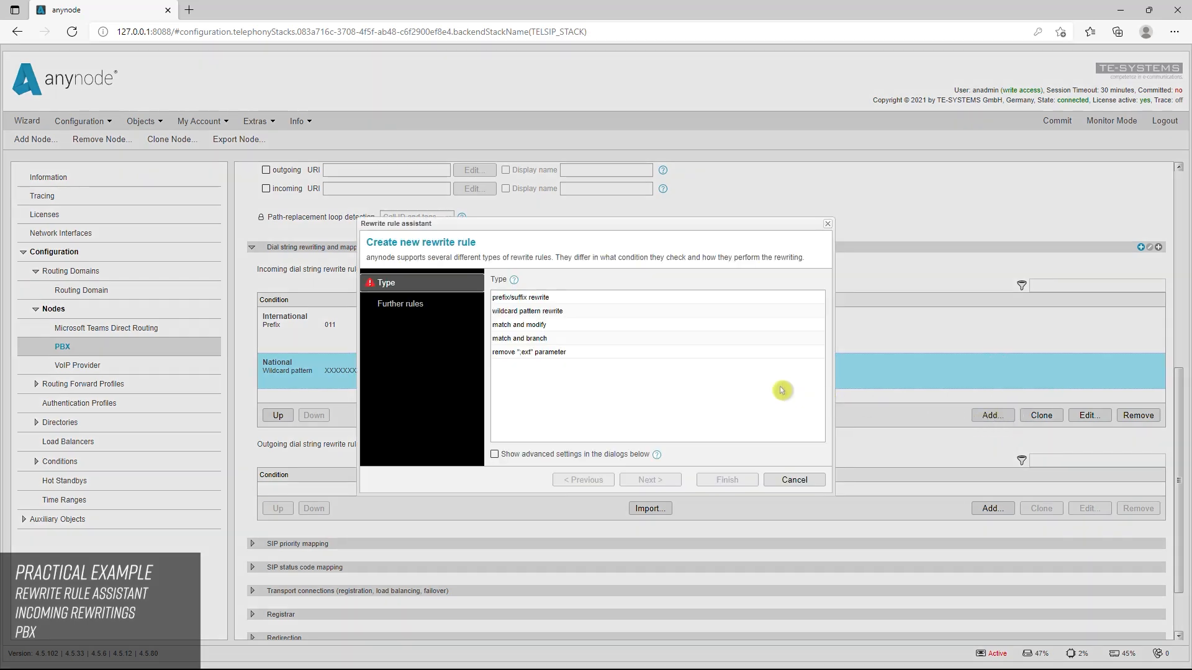
left_click(549, 311)
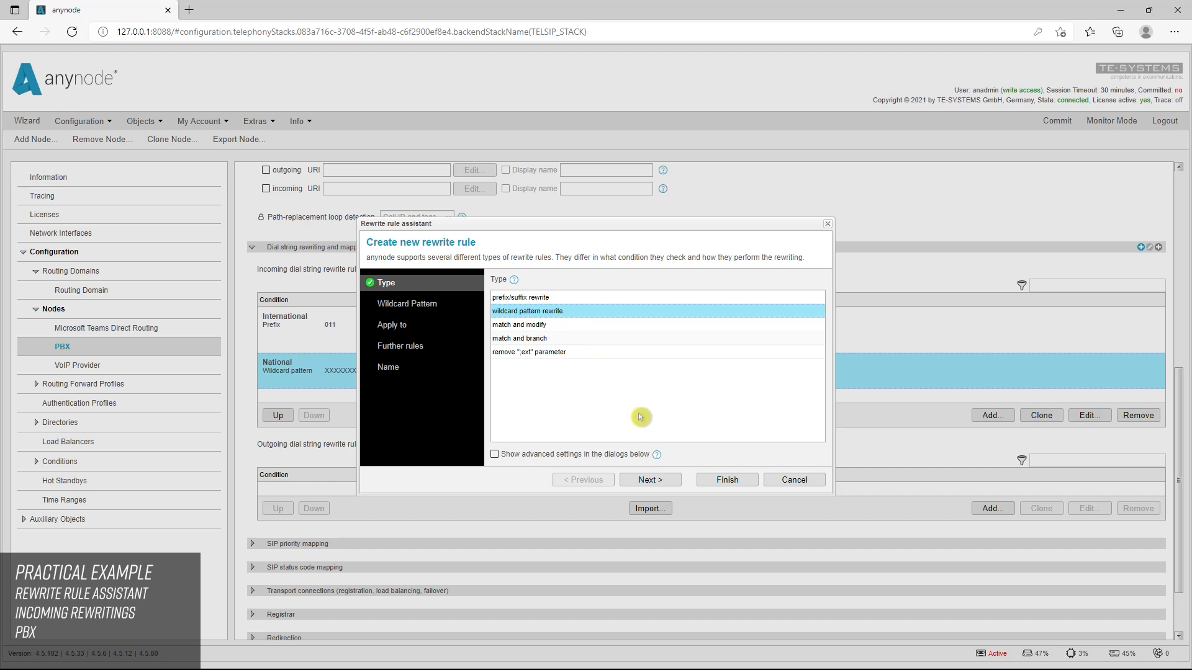
left_click(650, 480)
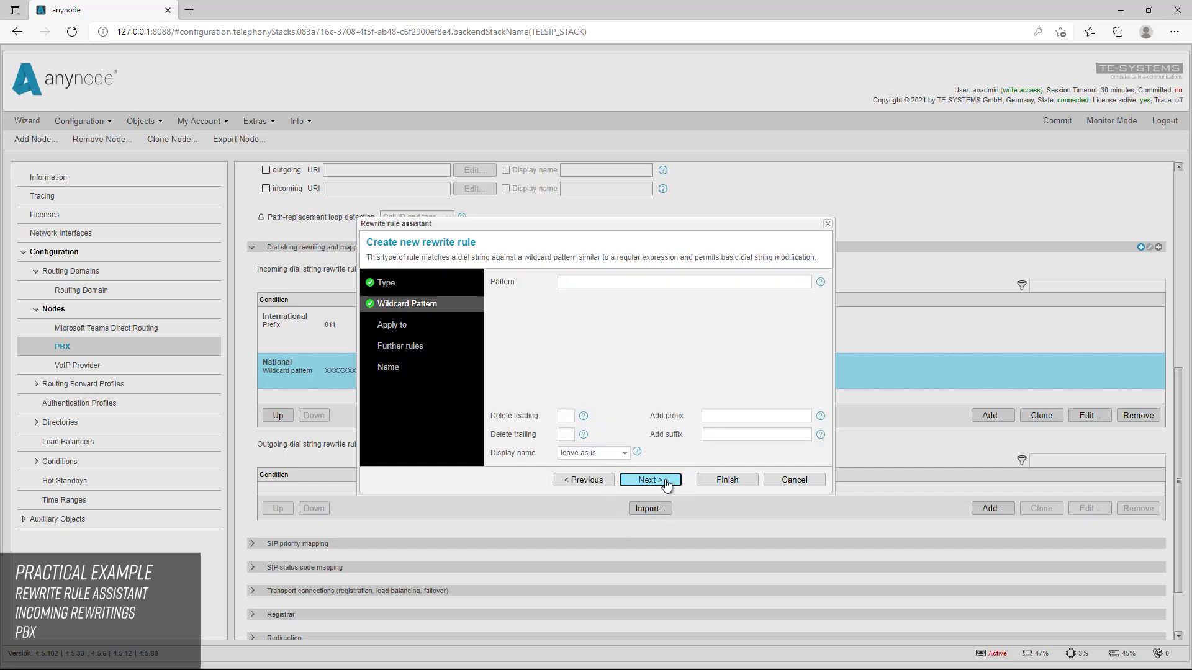
left_click(569, 281)
type("XXXXXXX")
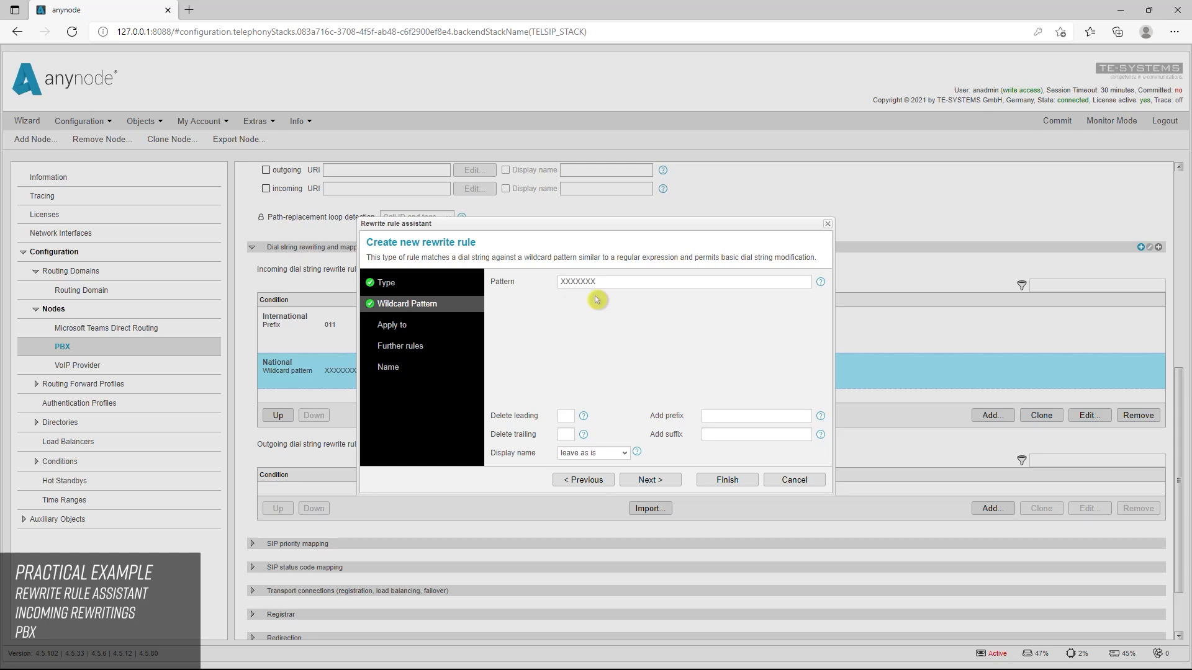
left_click(707, 415)
type("+1312")
left_click(728, 430)
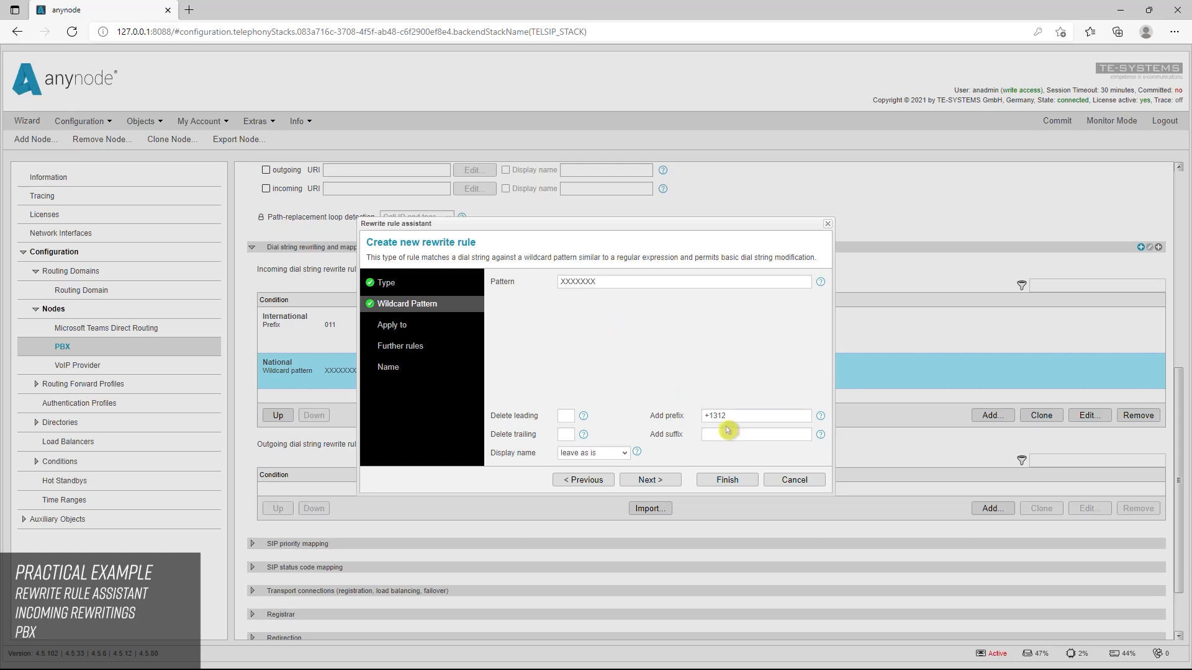
left_click(725, 479)
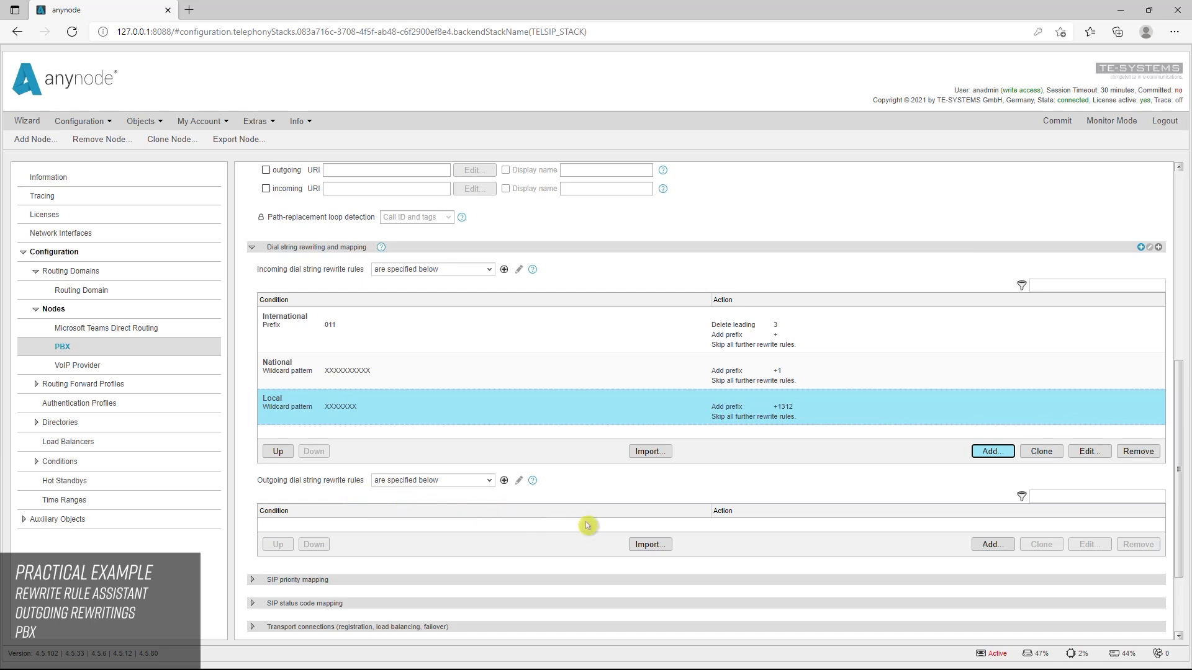
Create outgoing PBX prefix rewrite rules: Local matching +1312 and deleting 5 leading characters, and National matching +1 and deleting 2, both skipping further rules
left_click(1000, 551)
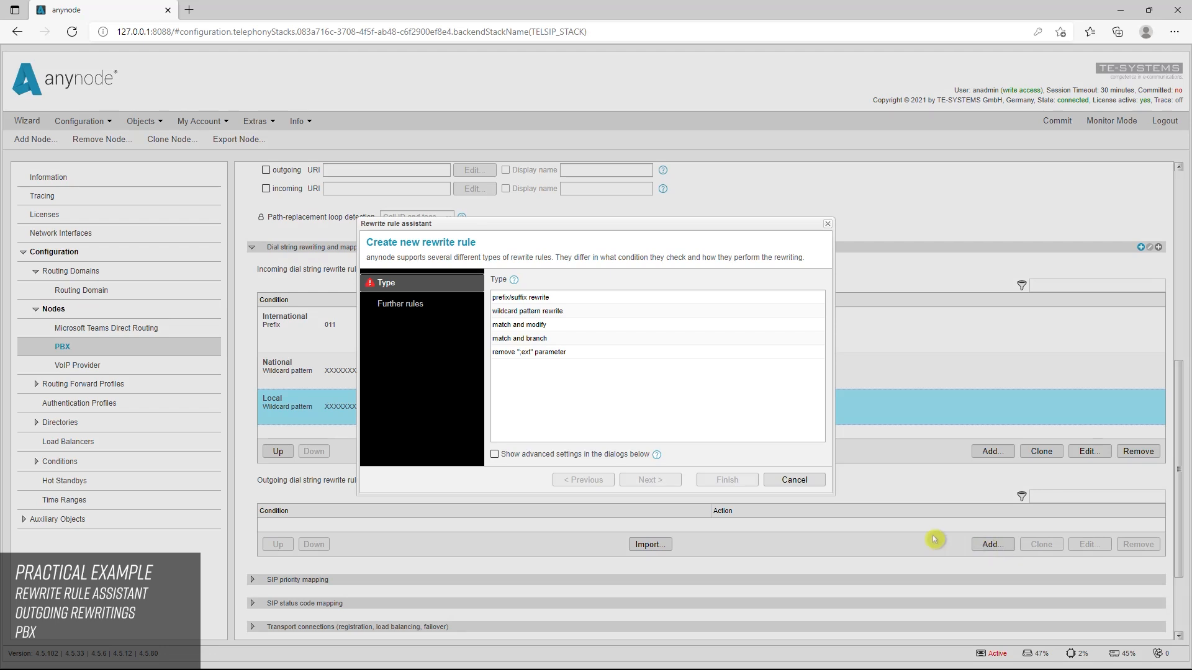
left_click(520, 298)
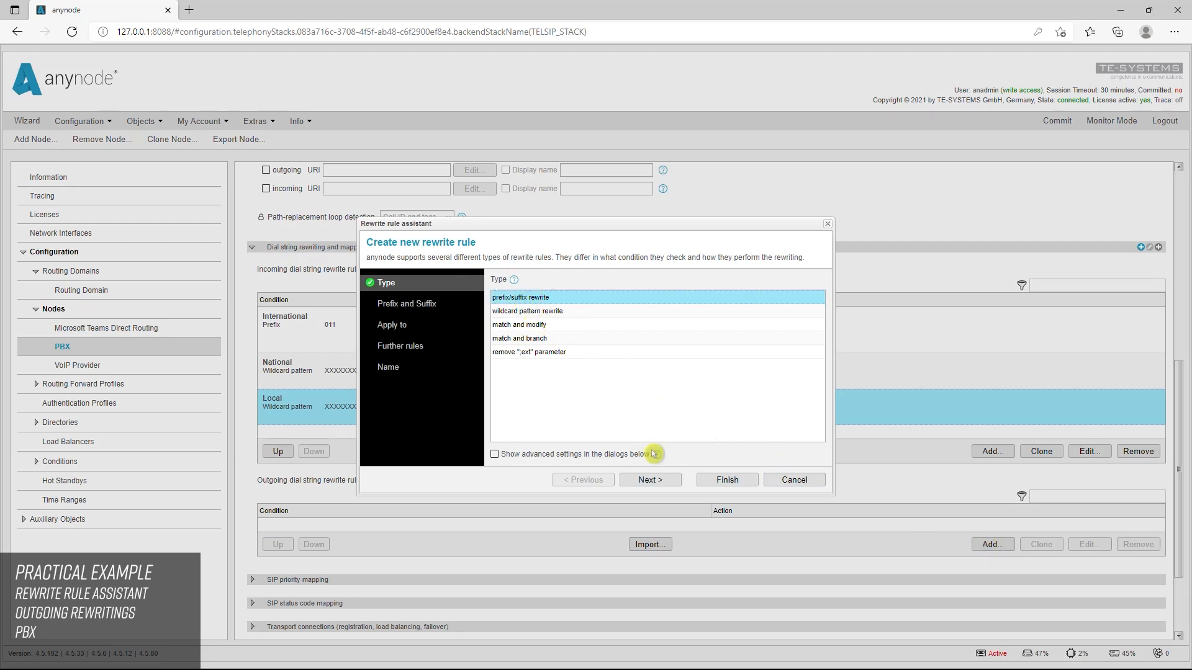
left_click(668, 481)
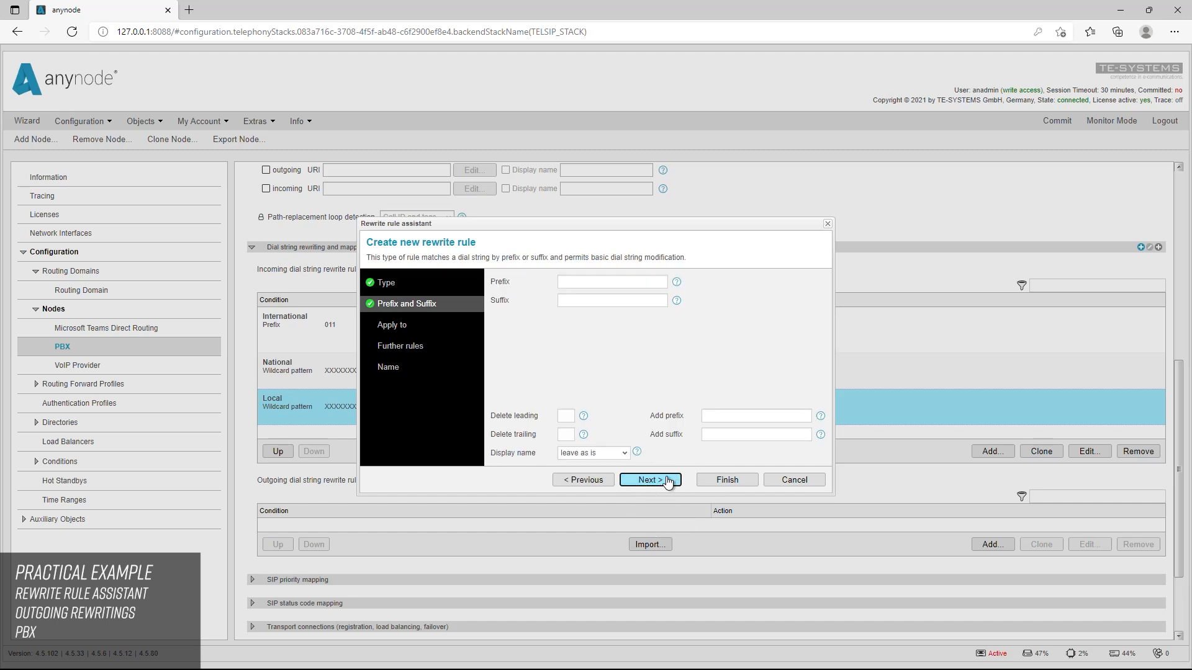
left_click(569, 284)
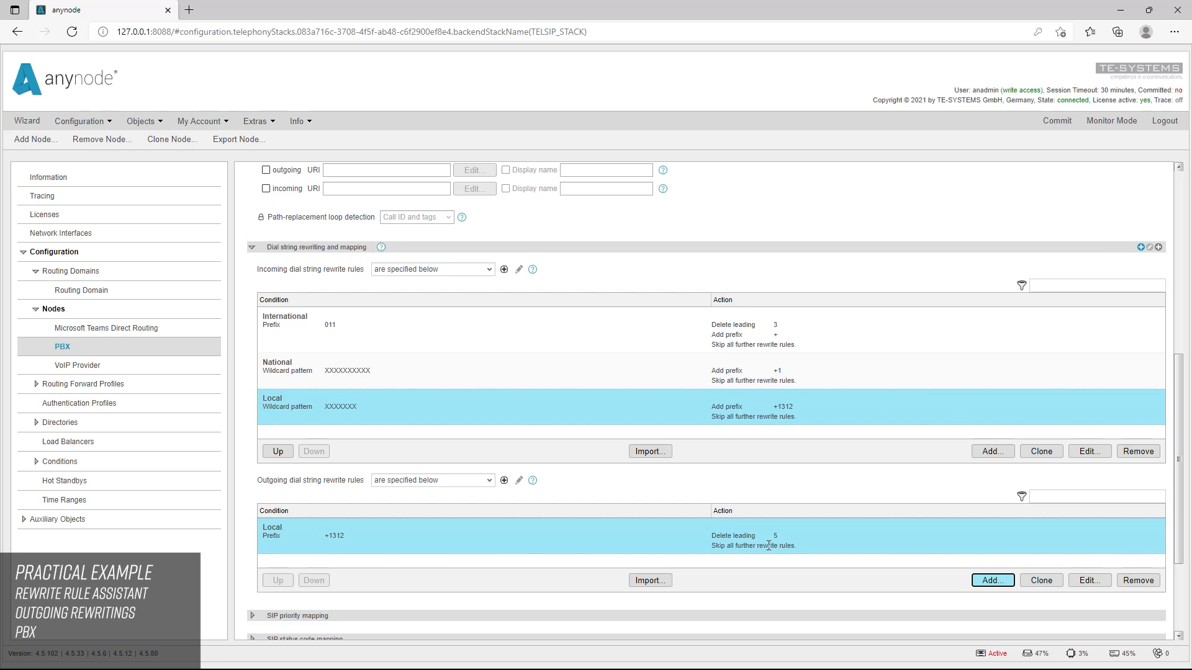
left_click(1001, 585)
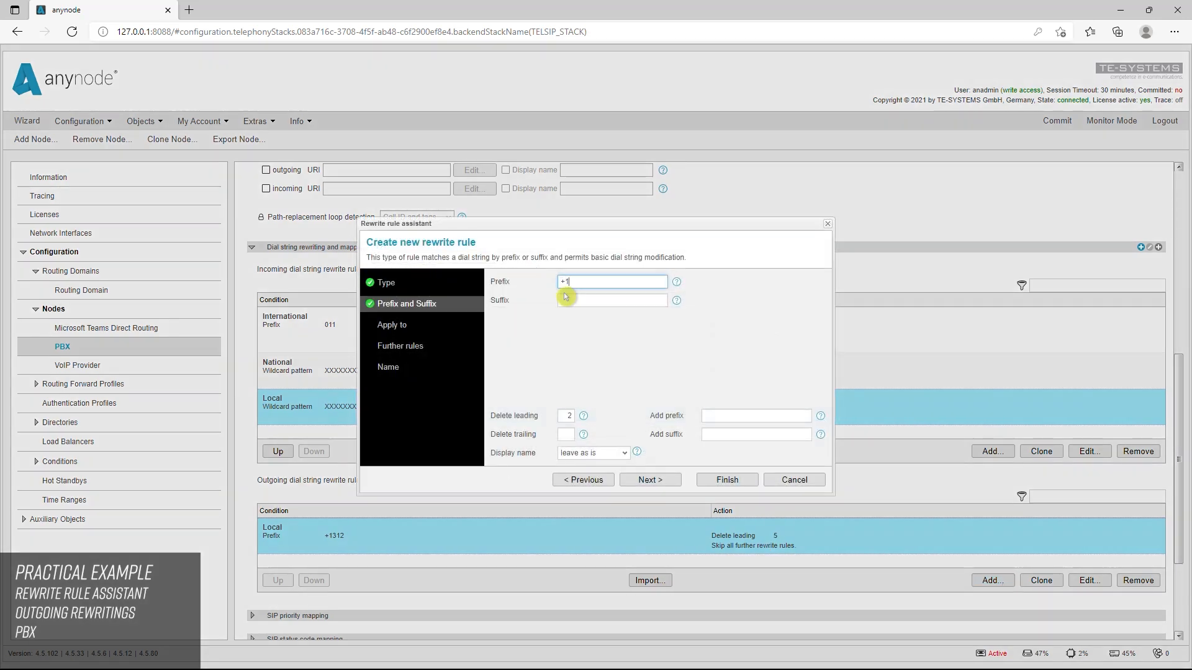
left_click(564, 292)
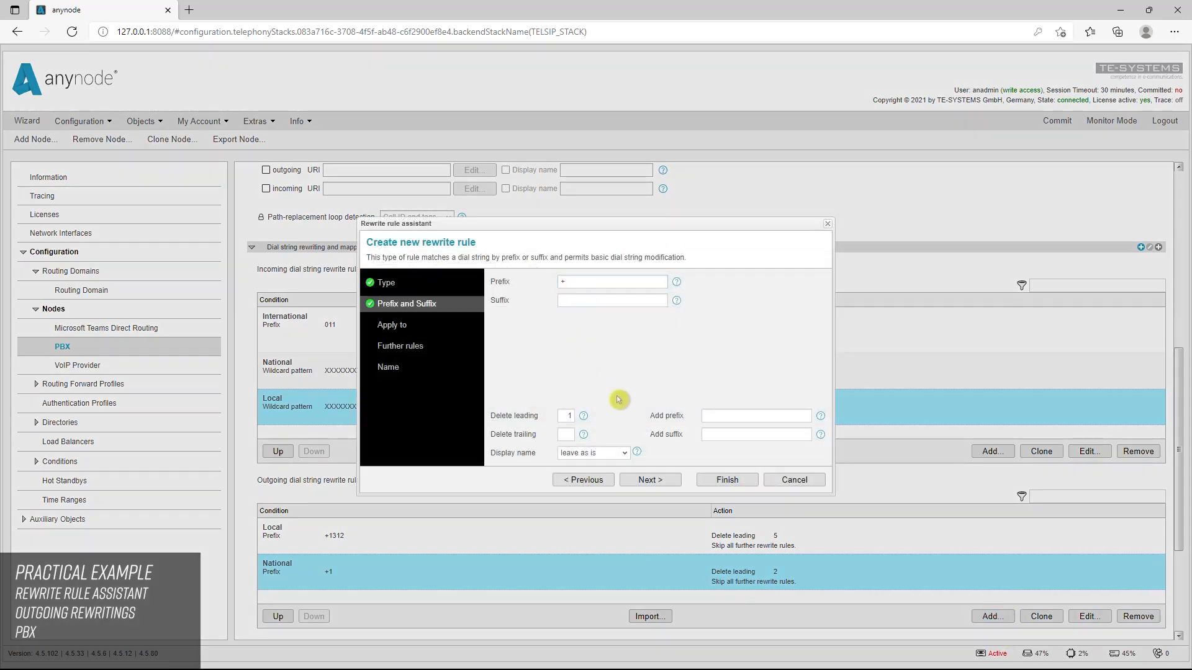
Create the outgoing International rule matching prefix "+", deleting 1 leading character and adding prefix 011, and commit the configuration
left_click(714, 415)
type("011")
left_click(727, 480)
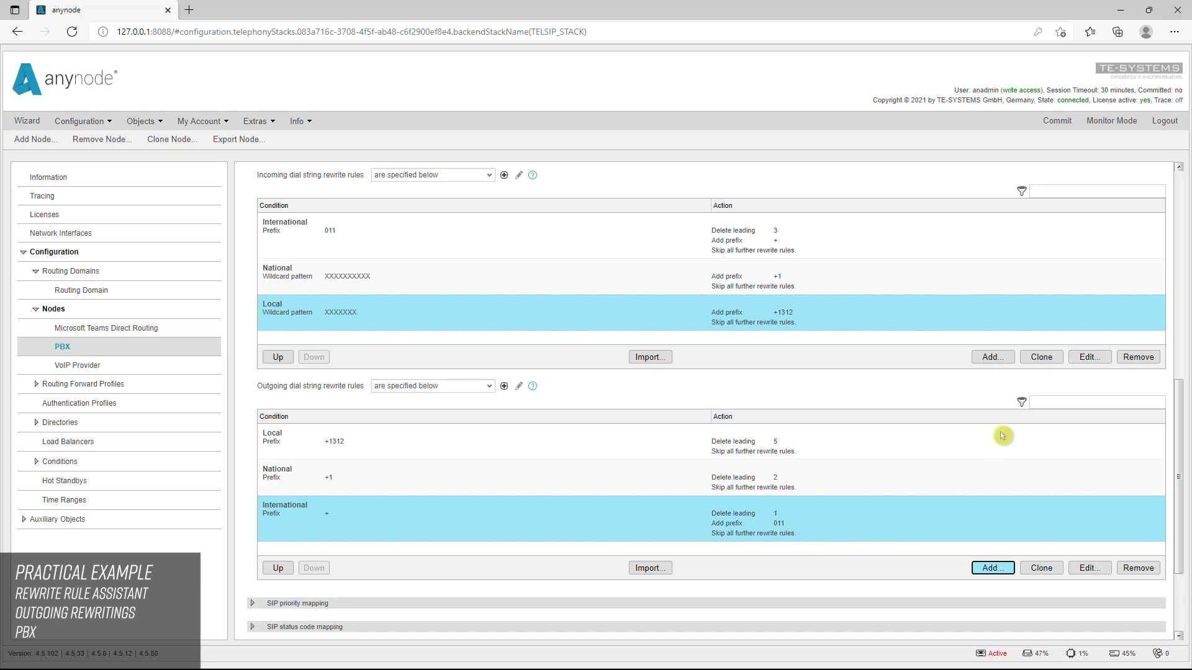
left_click(1056, 123)
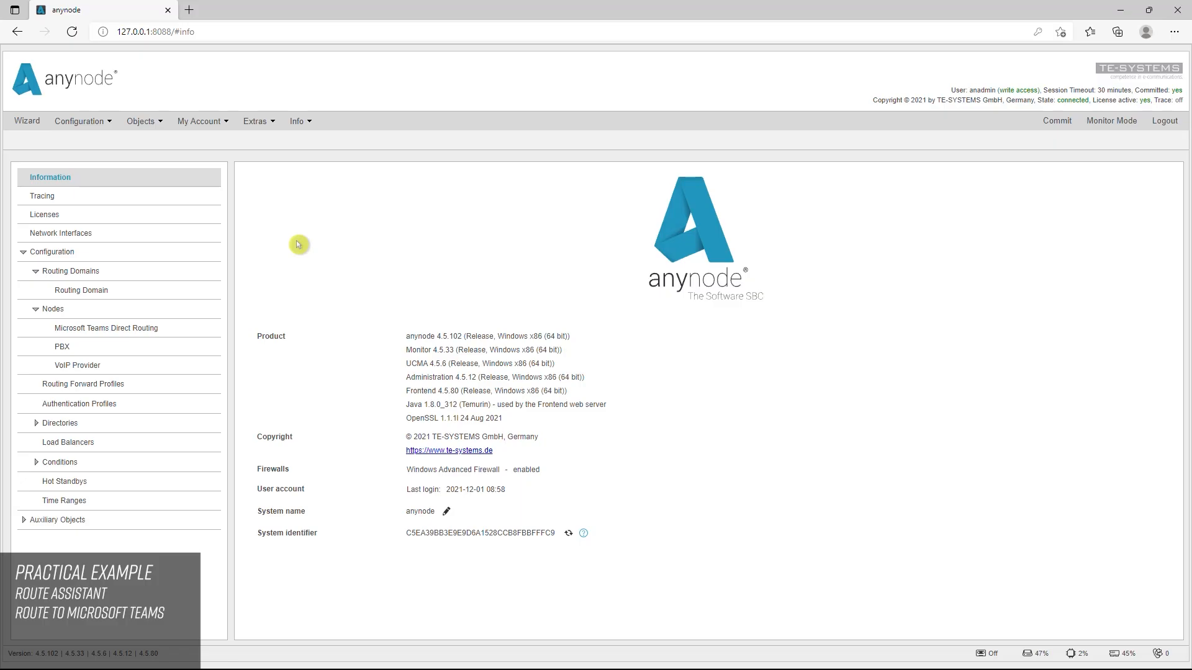
Start a new route in the Routing Domain with a route filter on the destination dial string
left_click(115, 296)
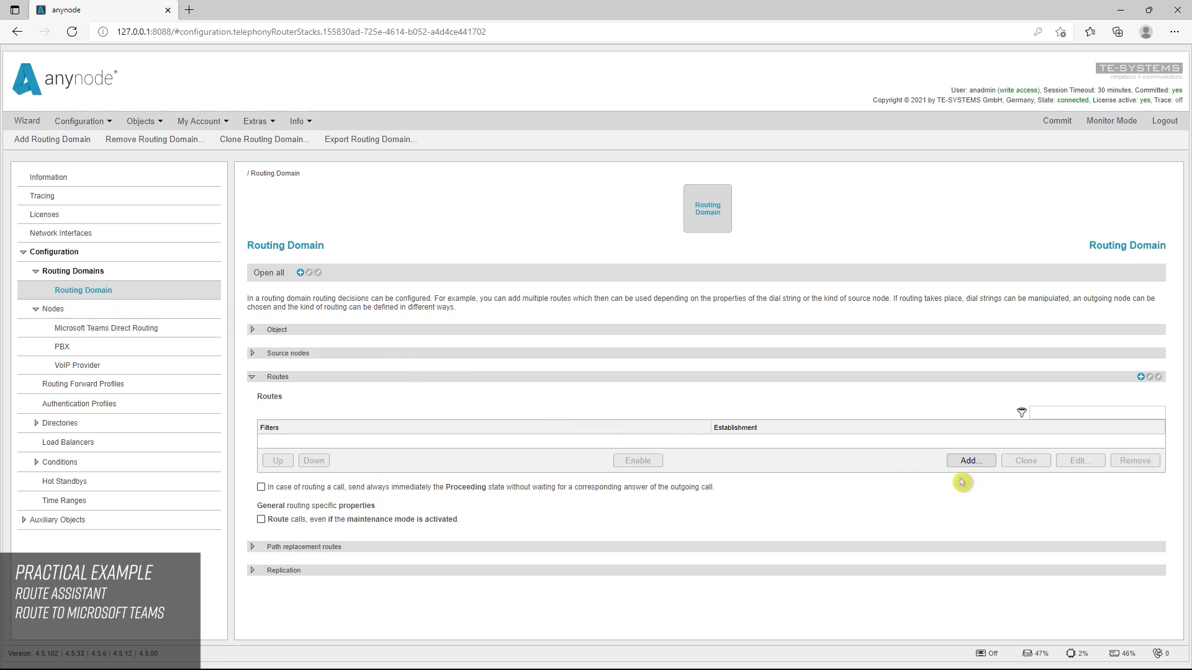
left_click(983, 465)
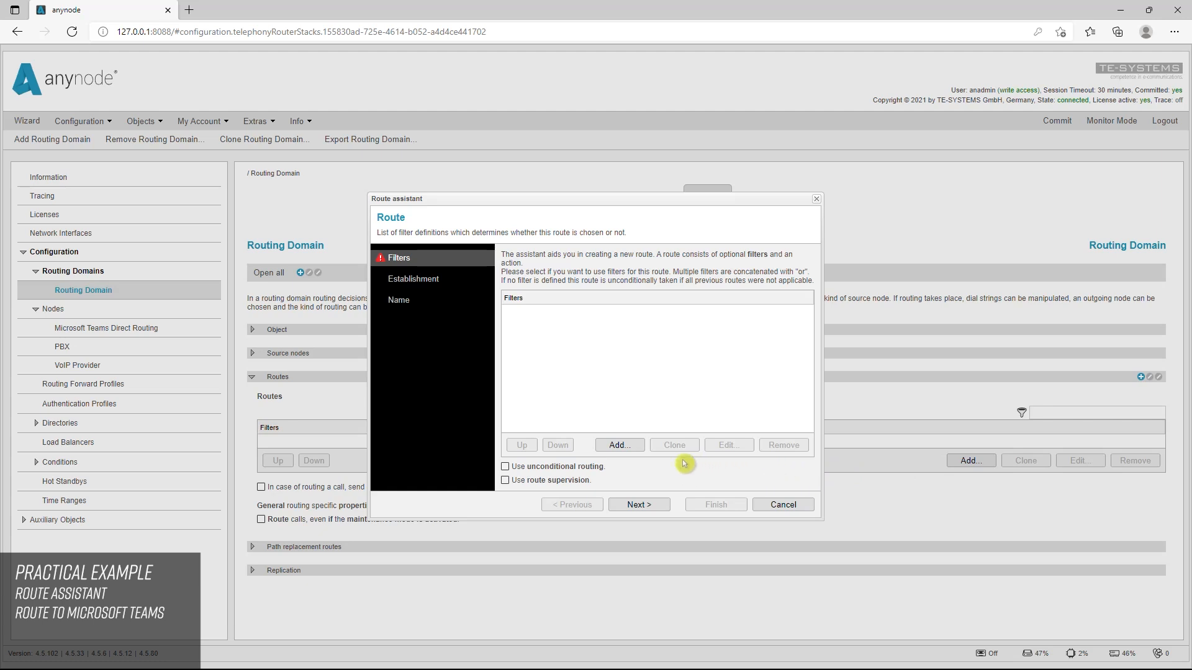
left_click(630, 448)
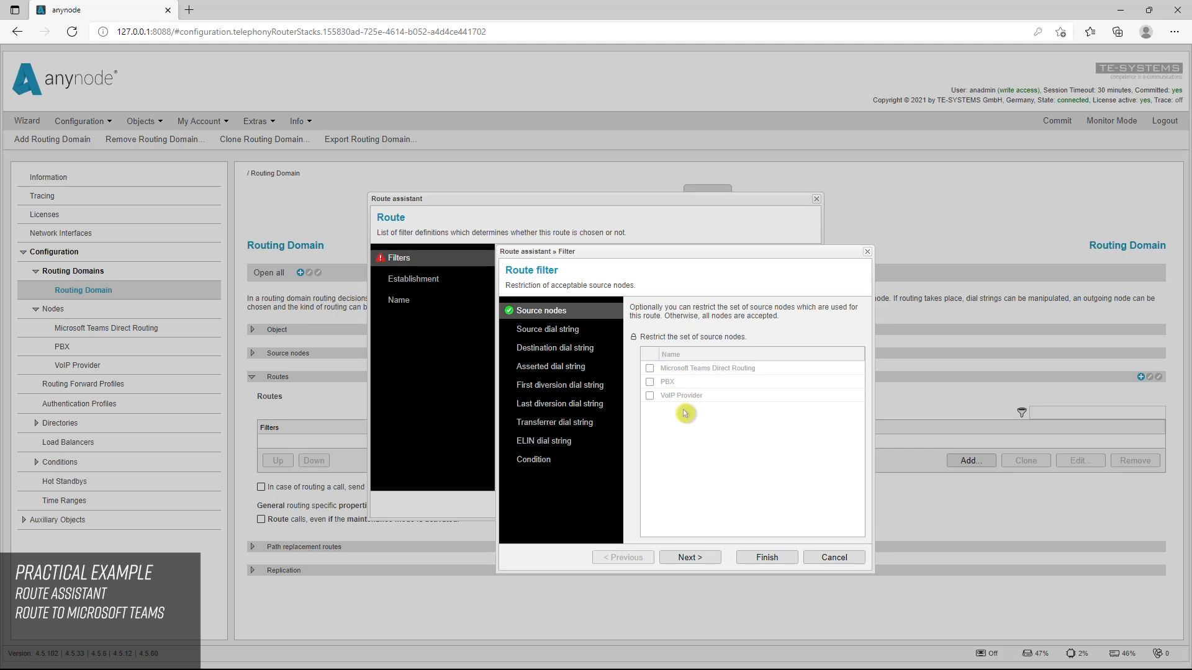
left_click(576, 351)
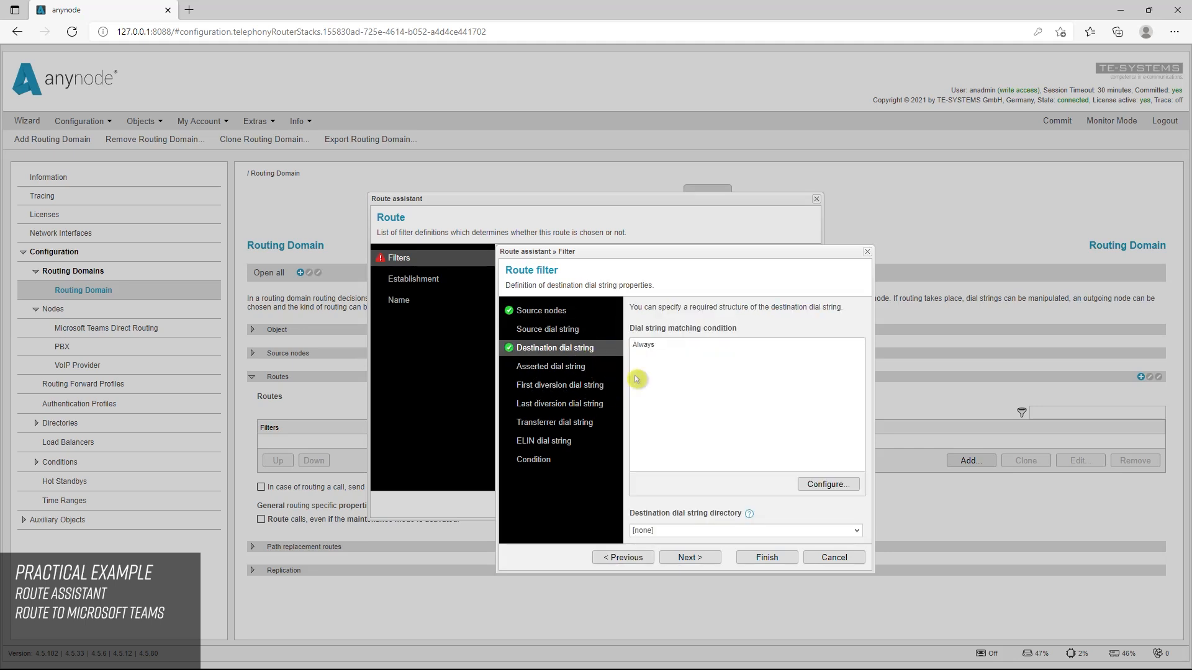
Set the destination dial string condition to Match Prefix and Suffix with the Microsoft Teams phone number as prefix, and save the filter
left_click(829, 485)
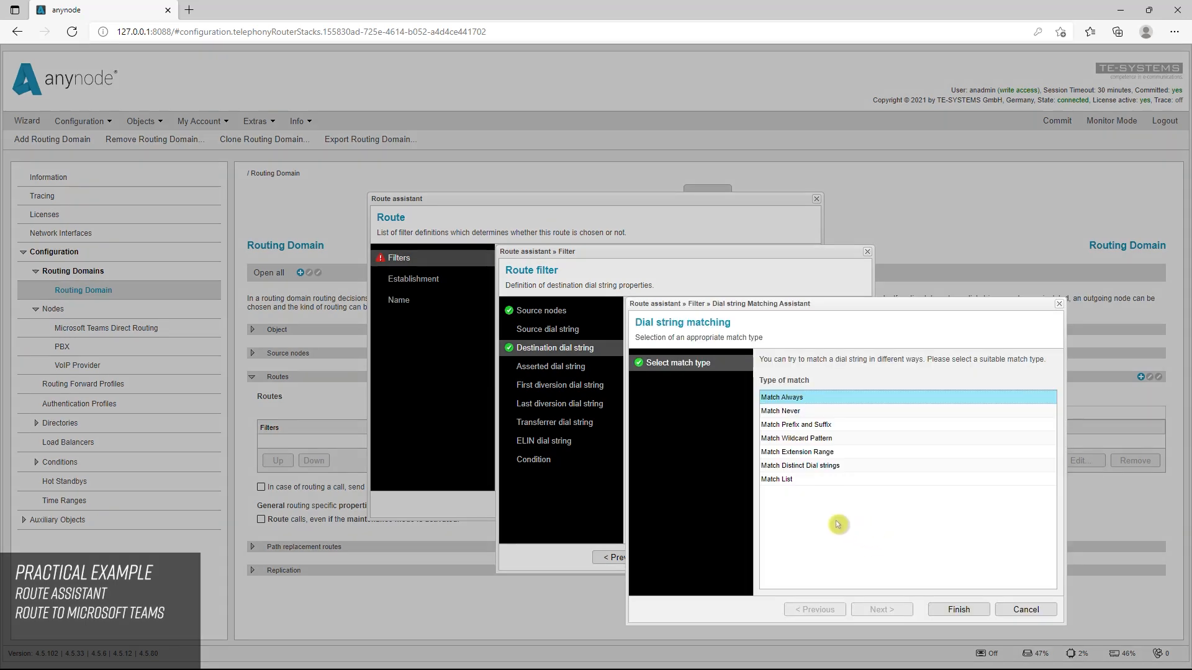
left_click(805, 424)
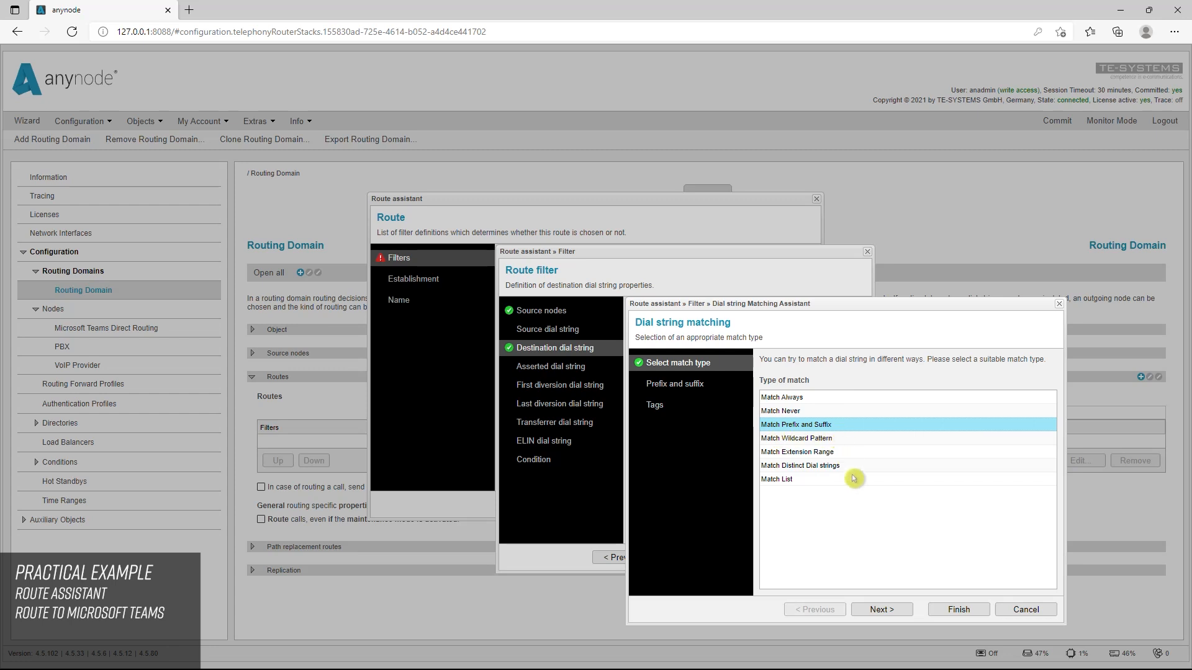
left_click(899, 614)
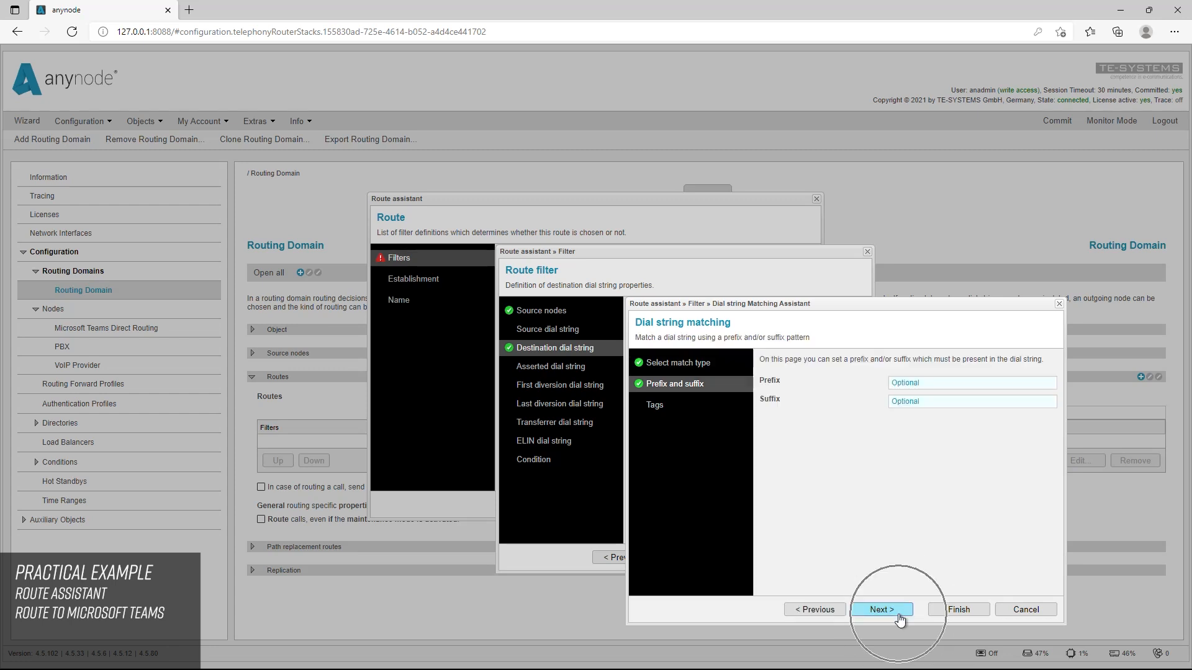
left_click(895, 383)
type("+13125551213")
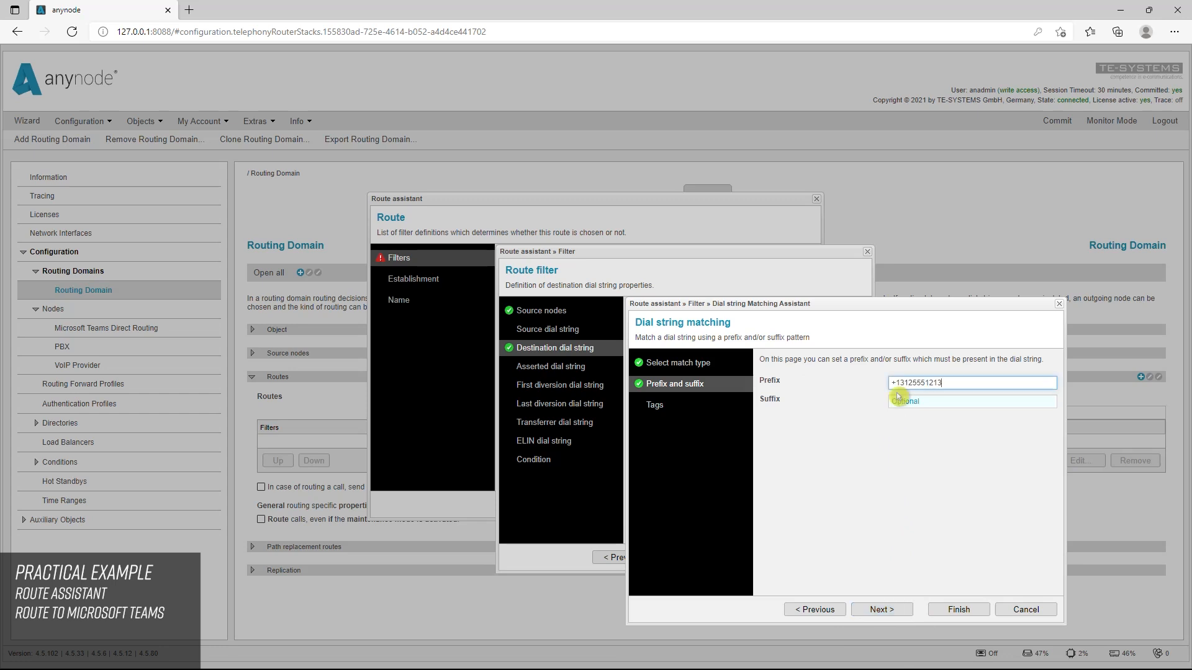
left_click(944, 392)
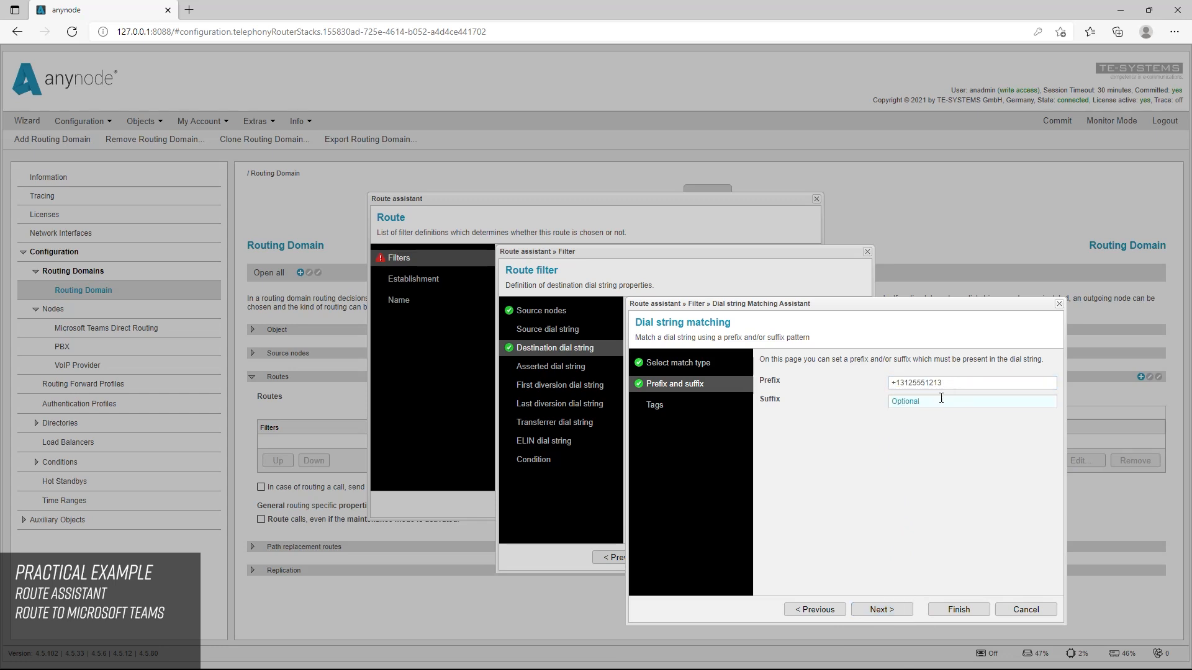
left_click(958, 610)
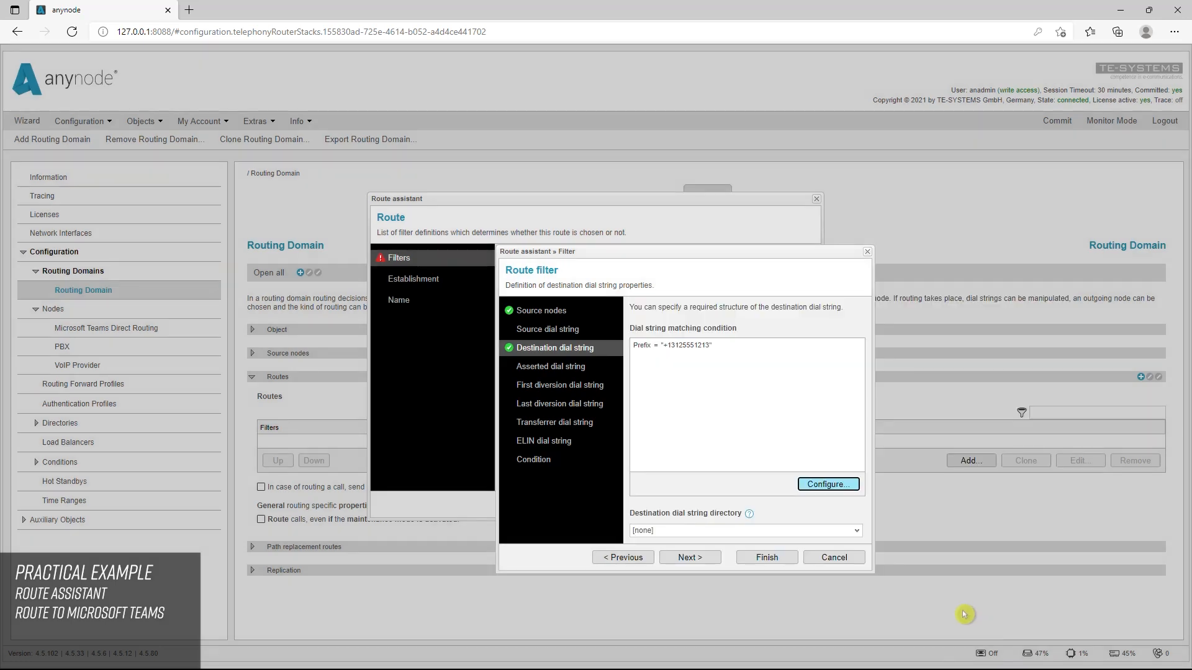
left_click(767, 557)
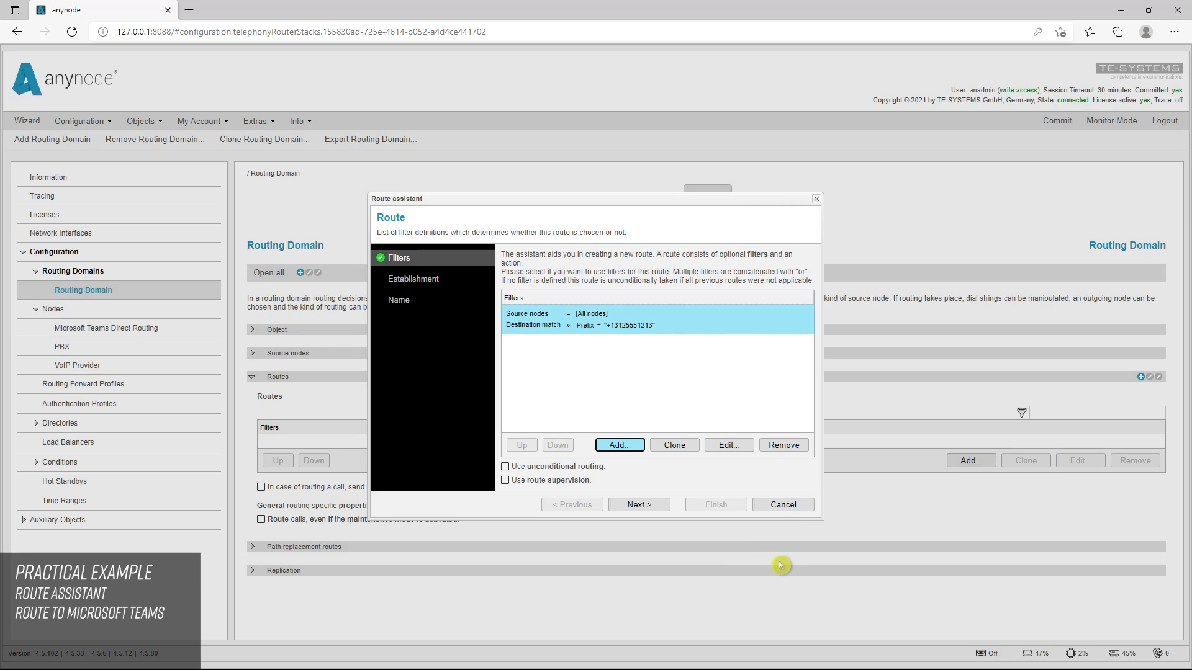
Set the route's establishment to Route call with Microsoft Teams Direct Routing as destination node, and finish the route
left_click(658, 506)
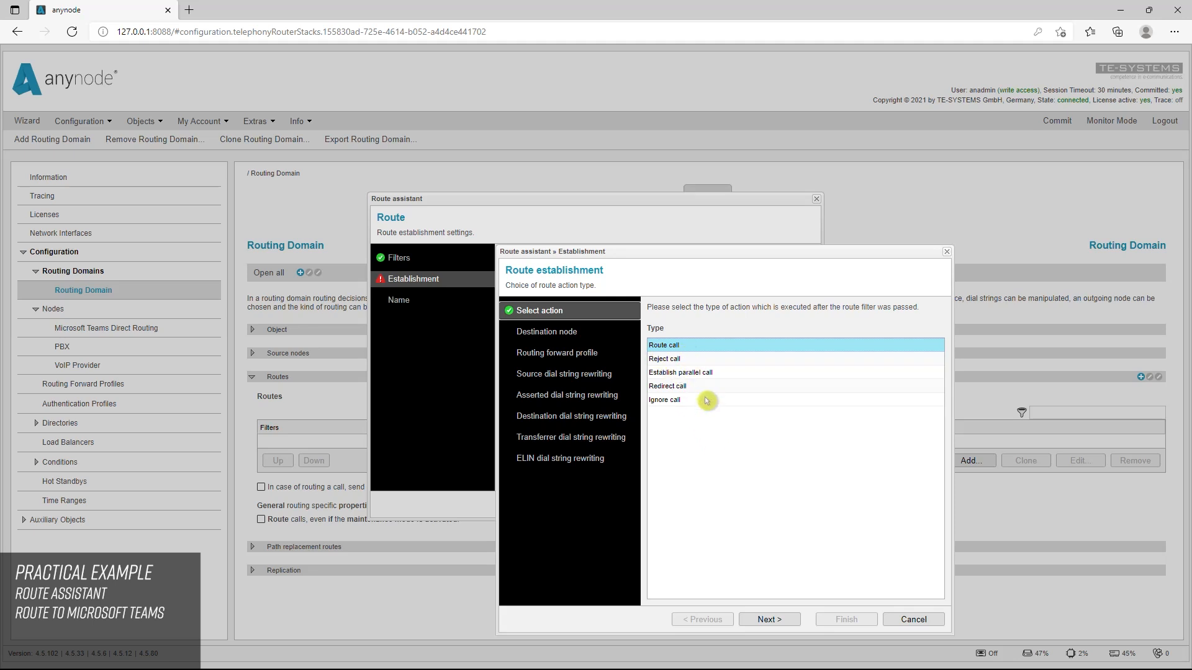
left_click(790, 625)
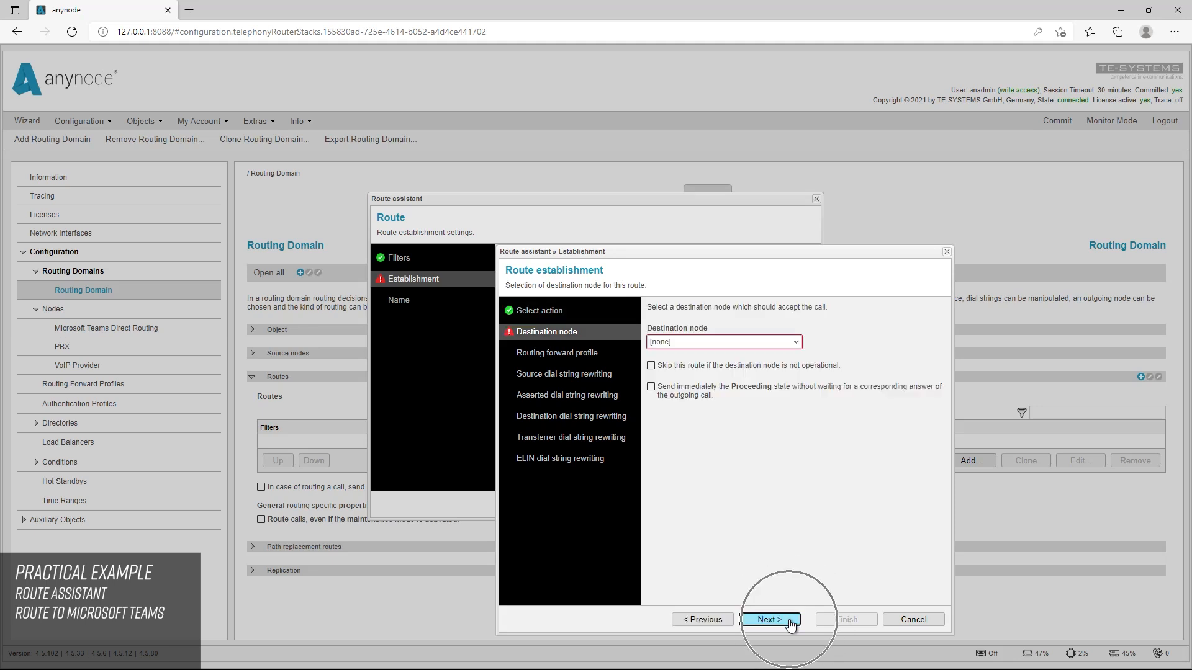
left_click(797, 343)
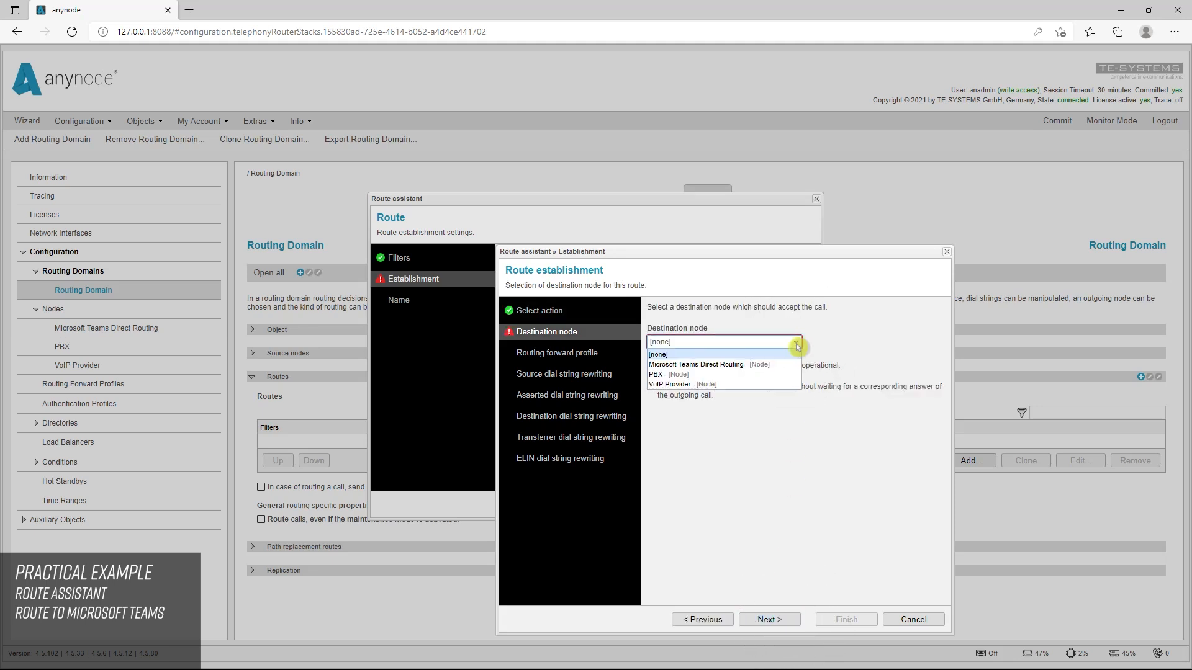
left_click(745, 365)
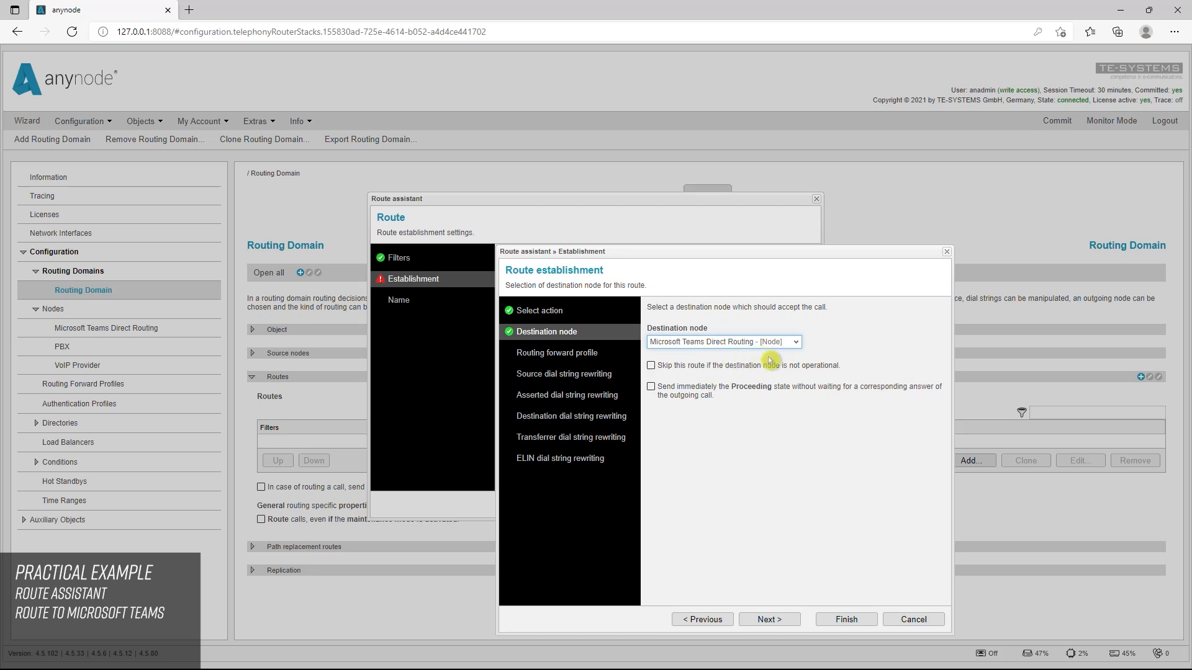
left_click(848, 620)
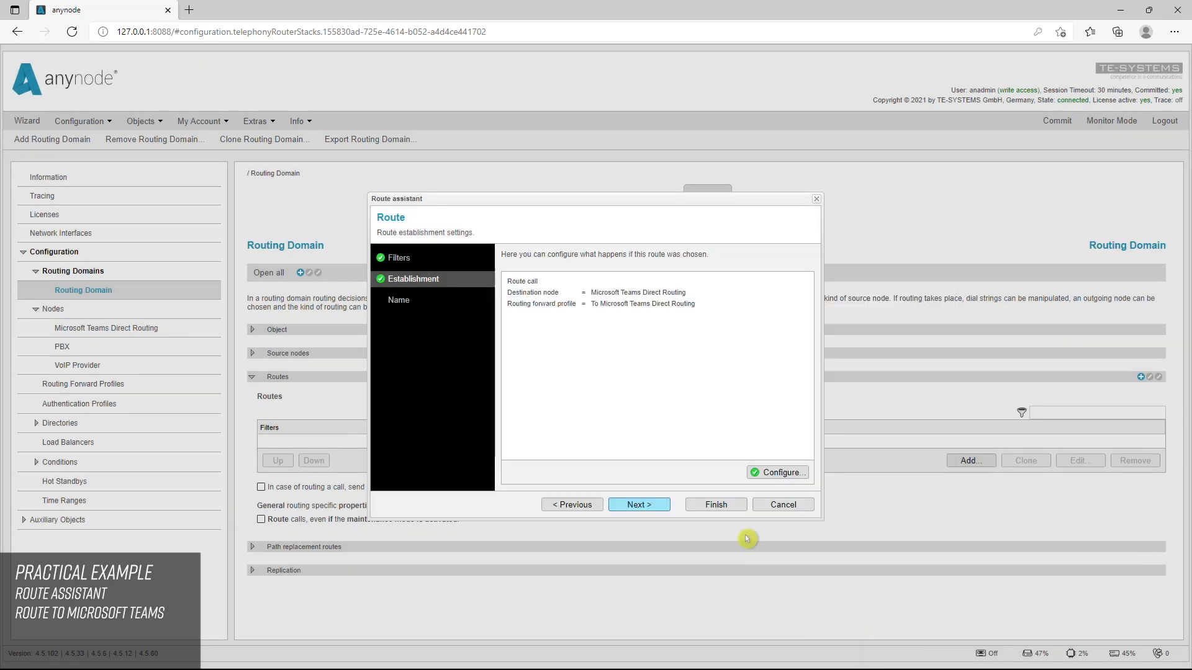
left_click(717, 505)
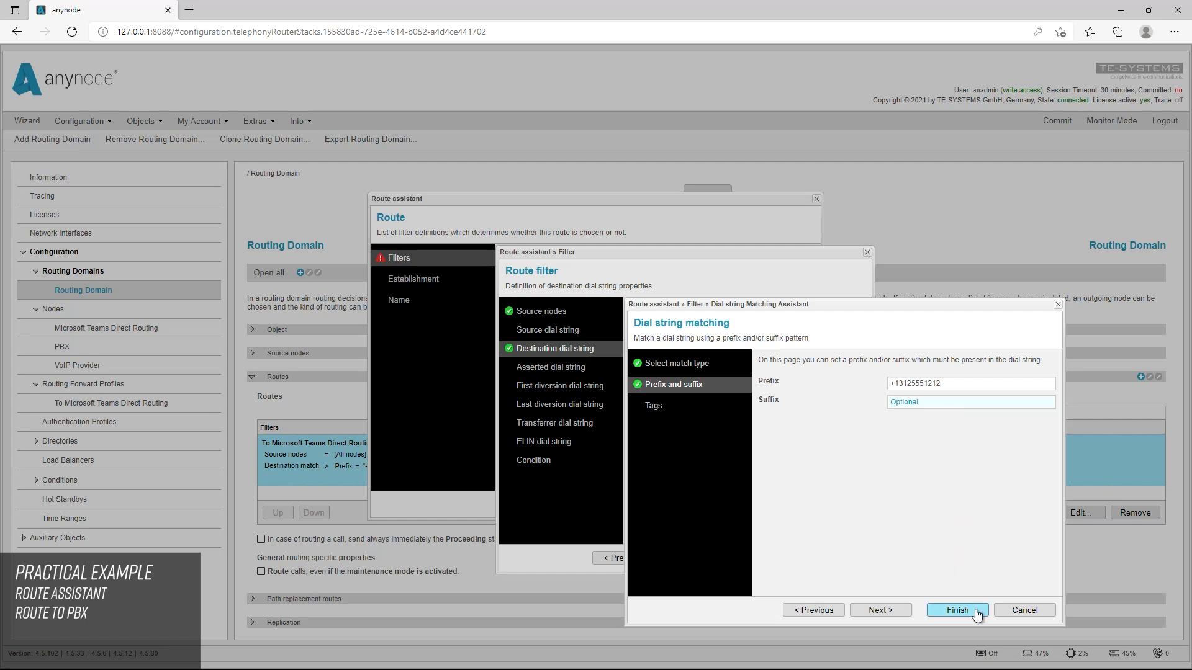
Save the destination prefix filter for the PBX phone number and finish the route as Route call with PBX as destination node
left_click(976, 614)
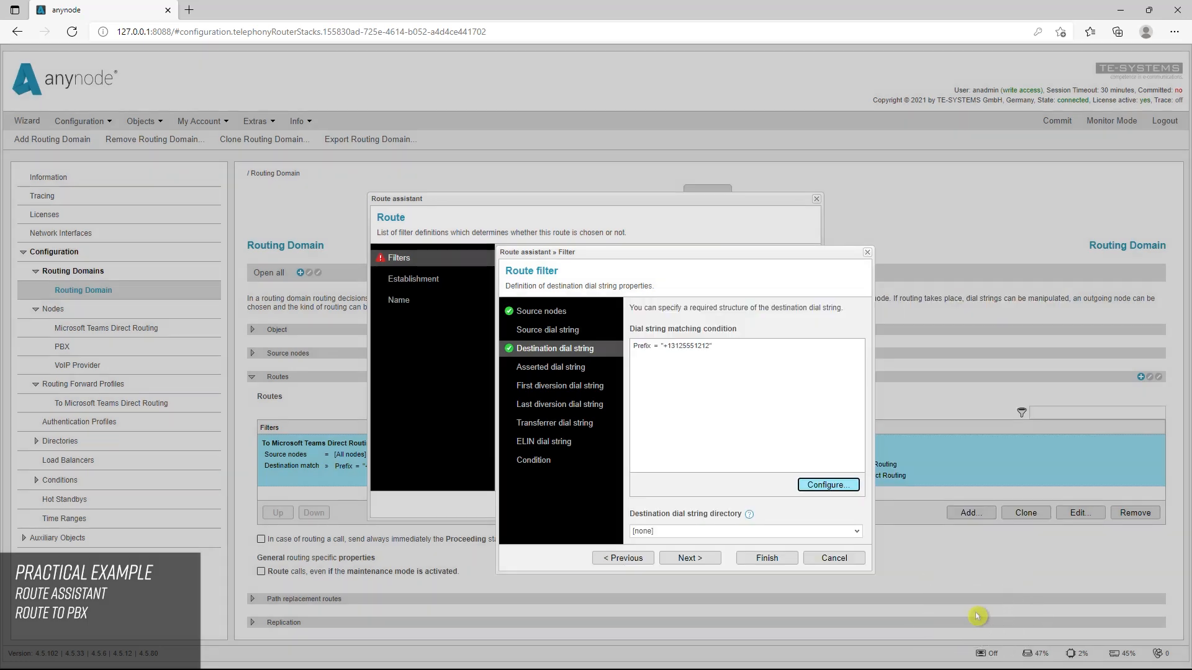
left_click(770, 558)
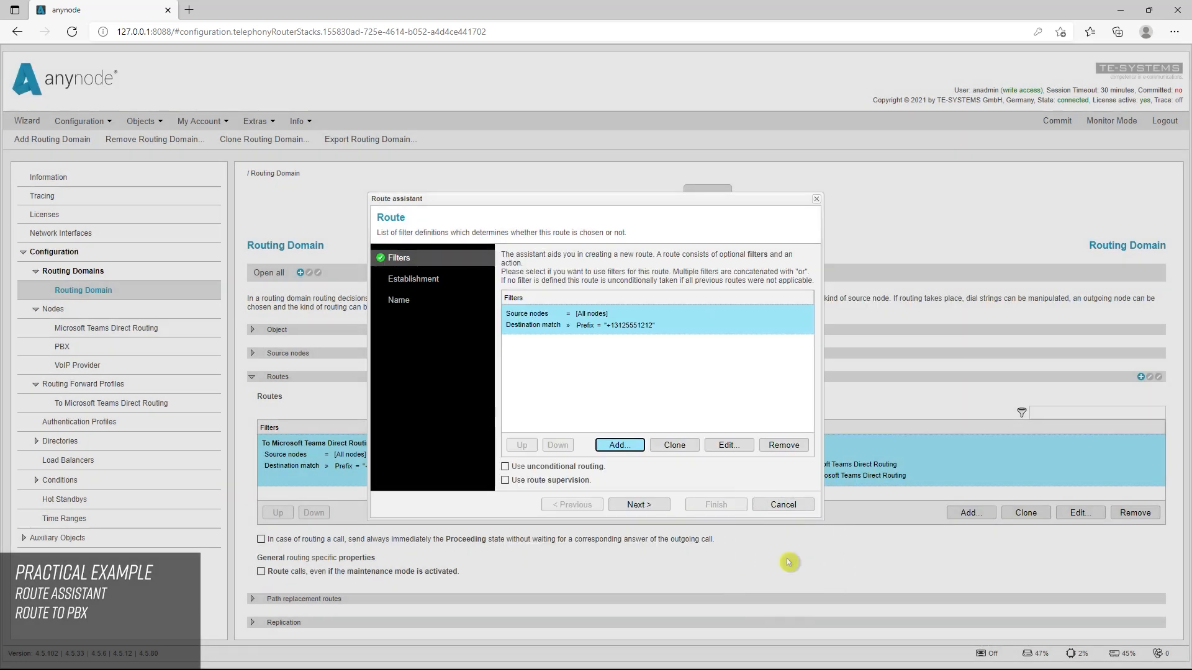
left_click(640, 504)
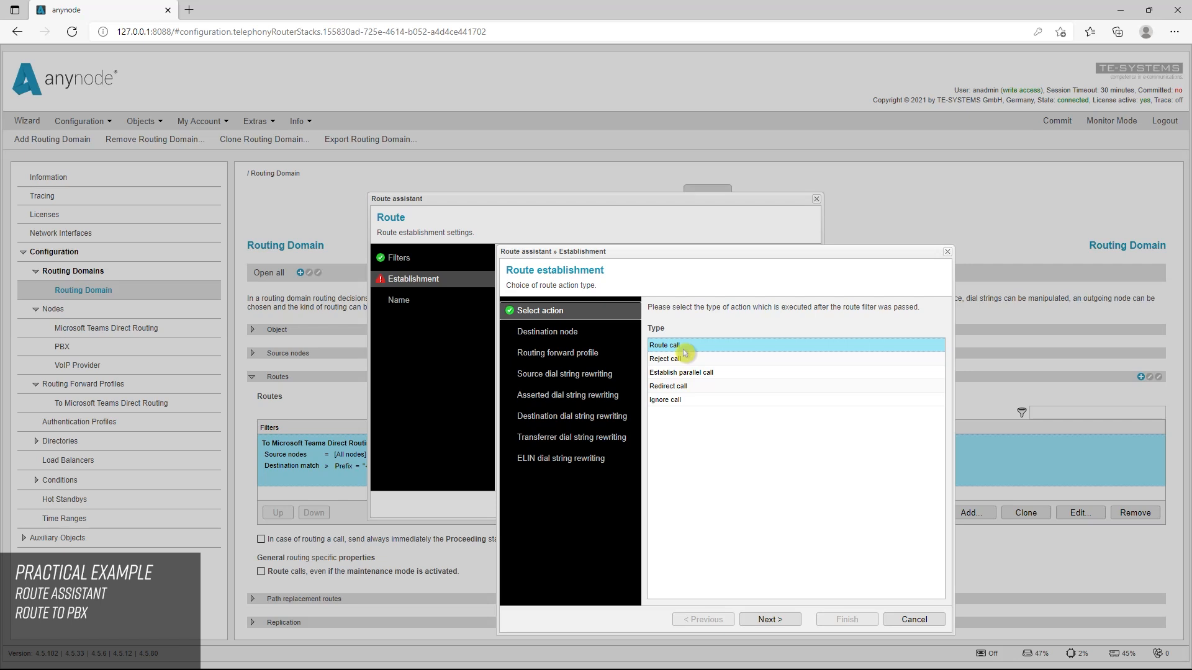
left_click(769, 619)
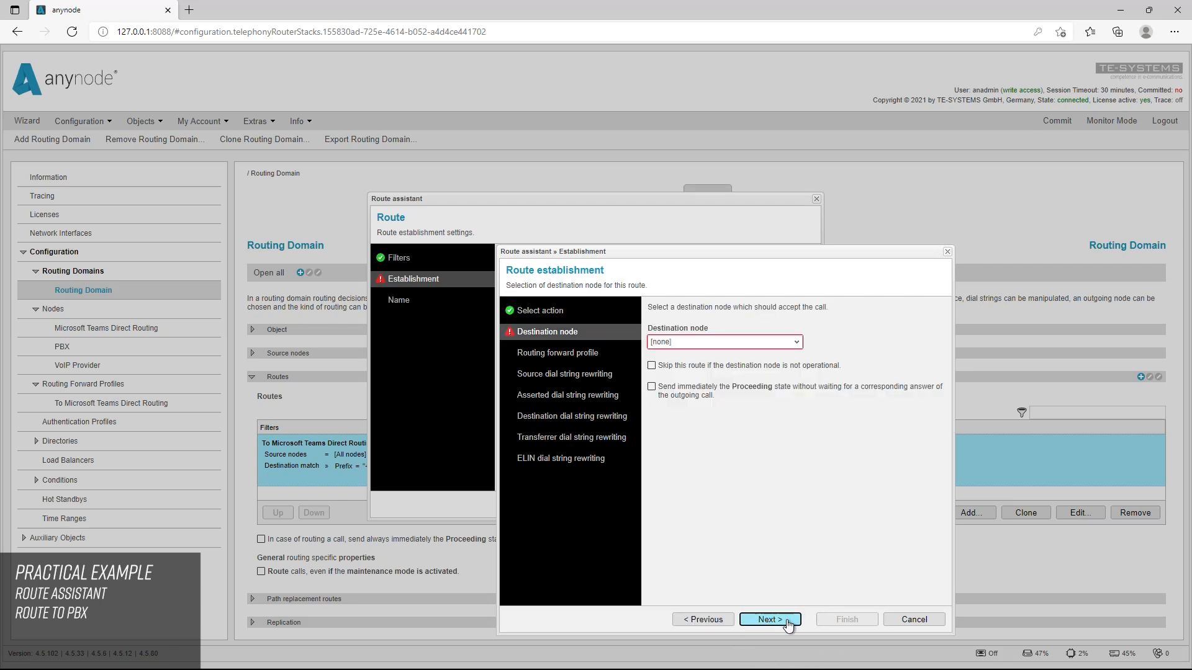
left_click(800, 345)
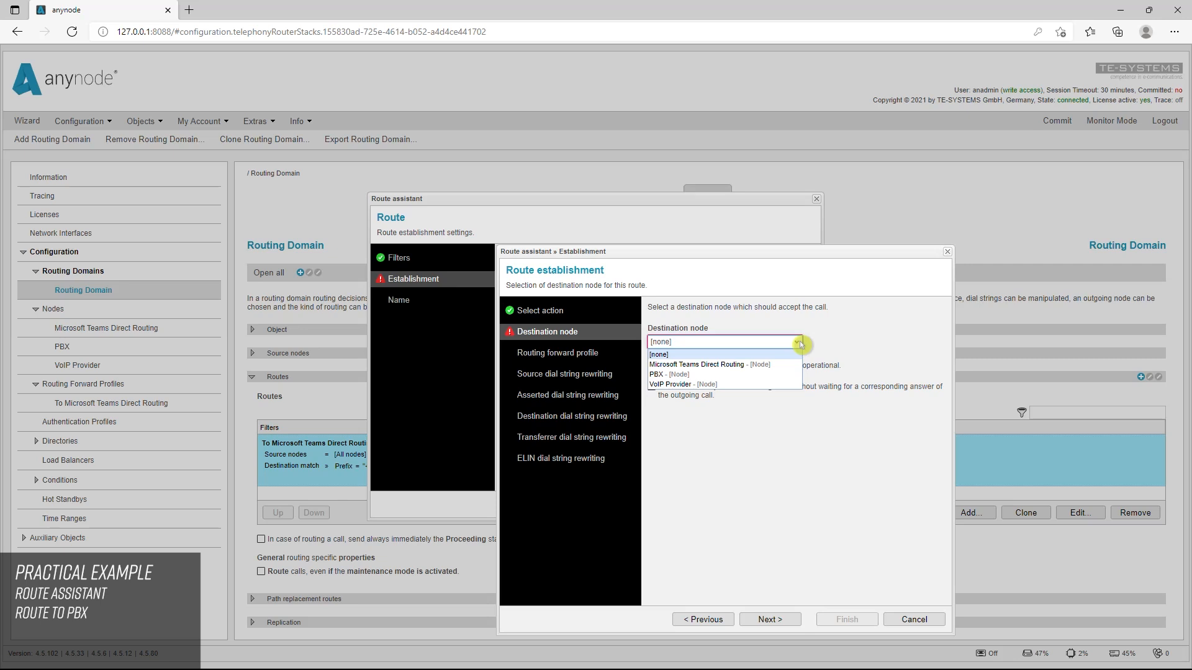
left_click(705, 376)
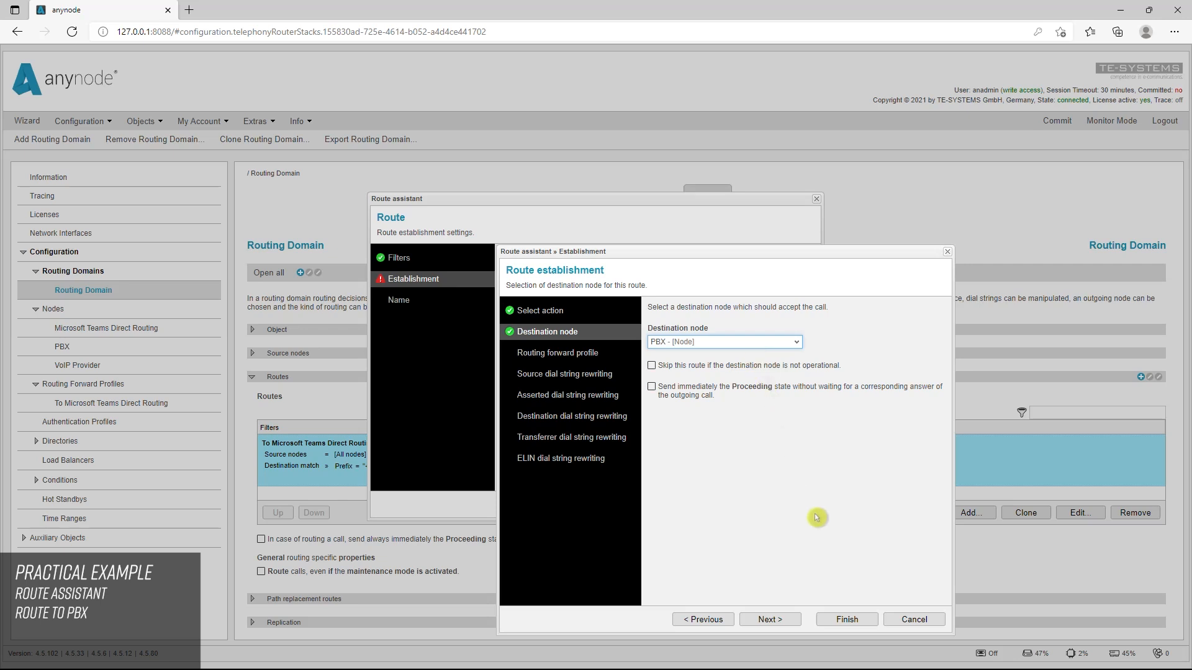
left_click(847, 619)
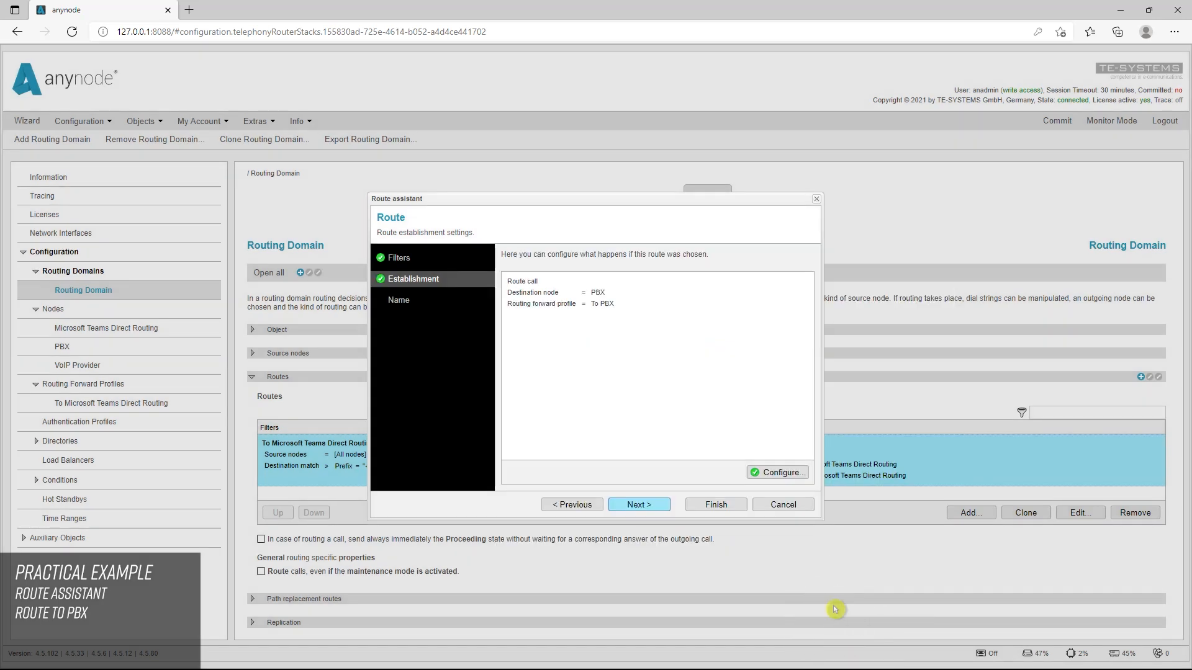
left_click(722, 504)
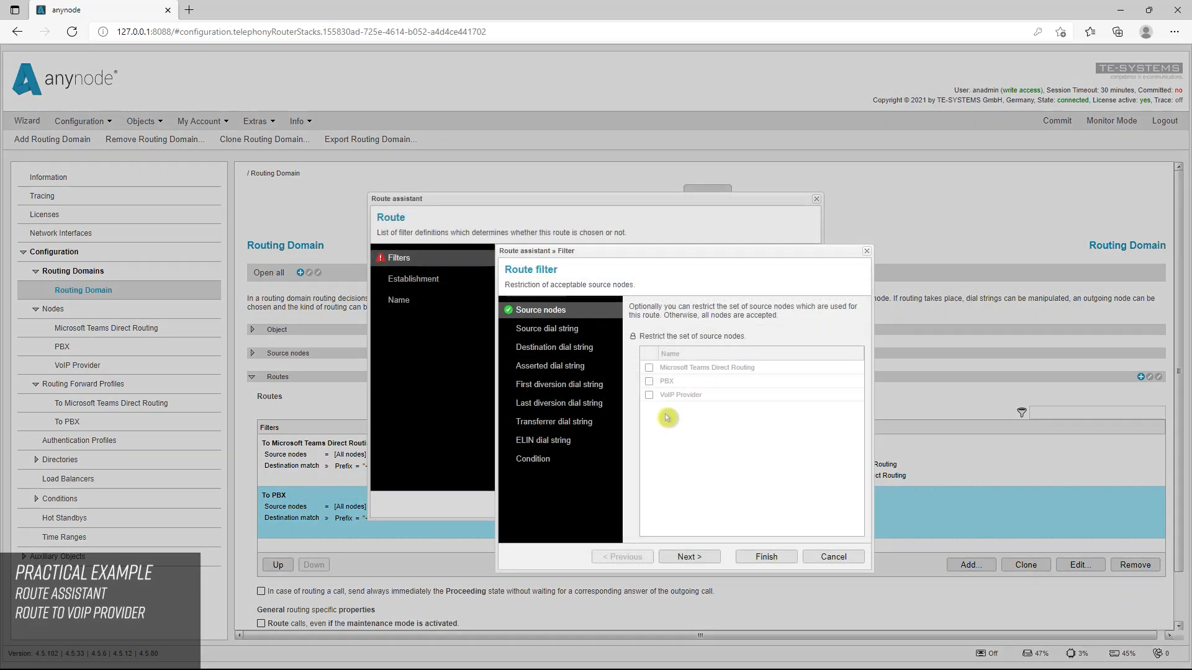
Restrict the new route filter's source nodes to Microsoft Teams Direct Routing and PBX
left_click(633, 338)
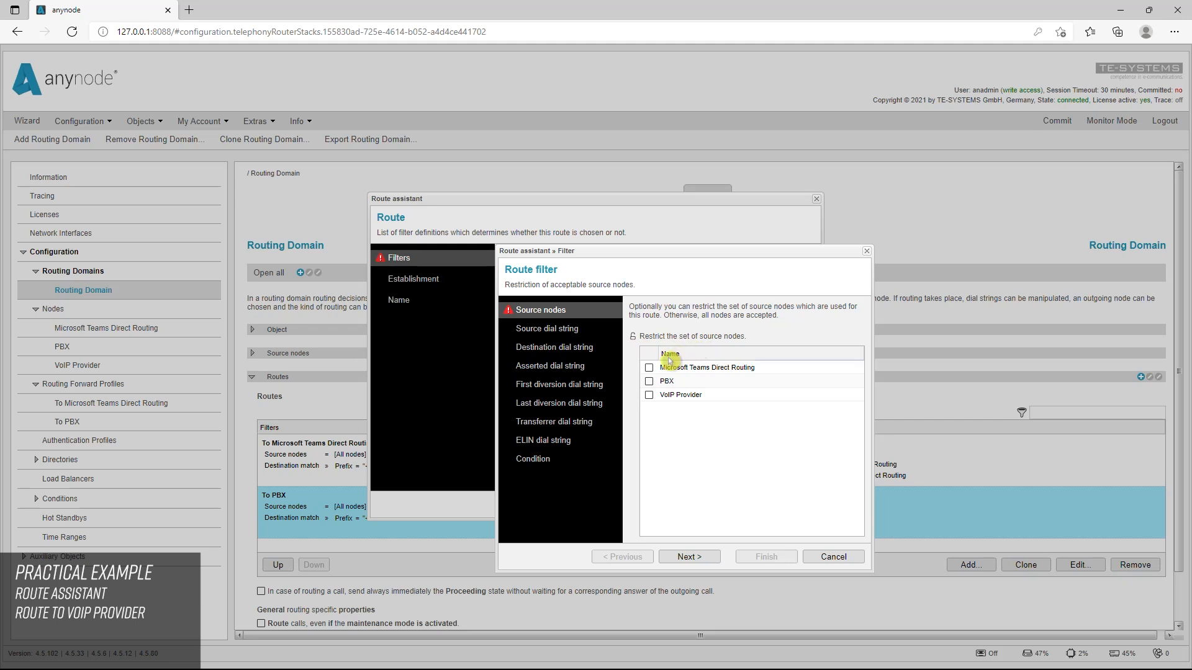
left_click(650, 369)
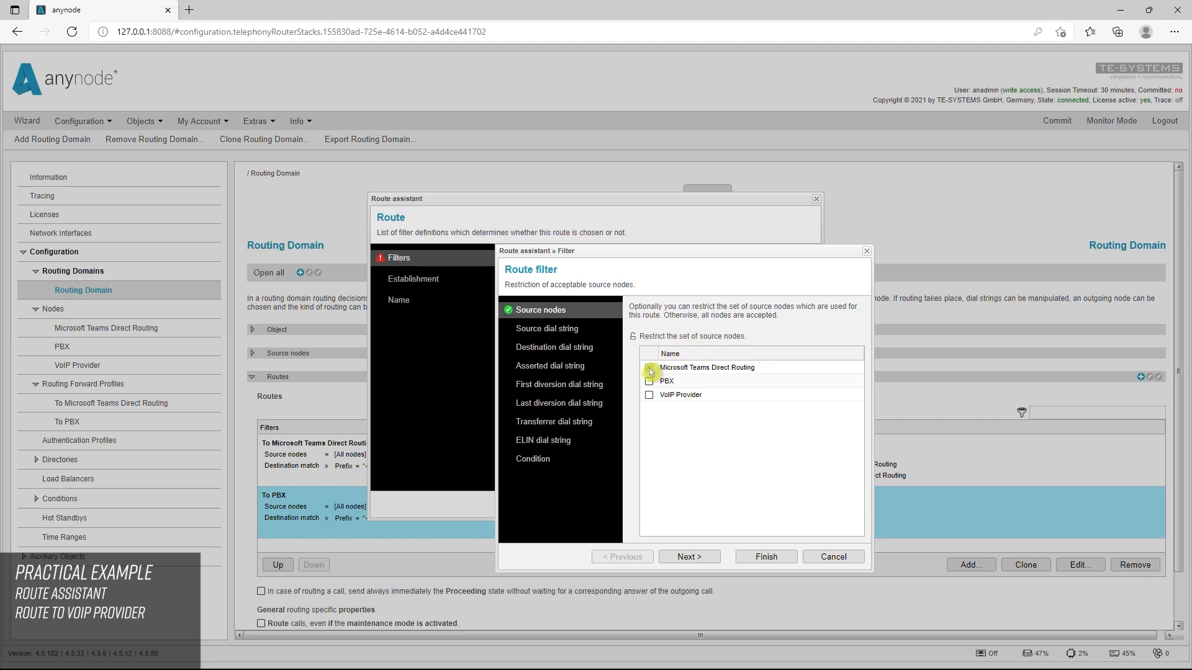
left_click(650, 382)
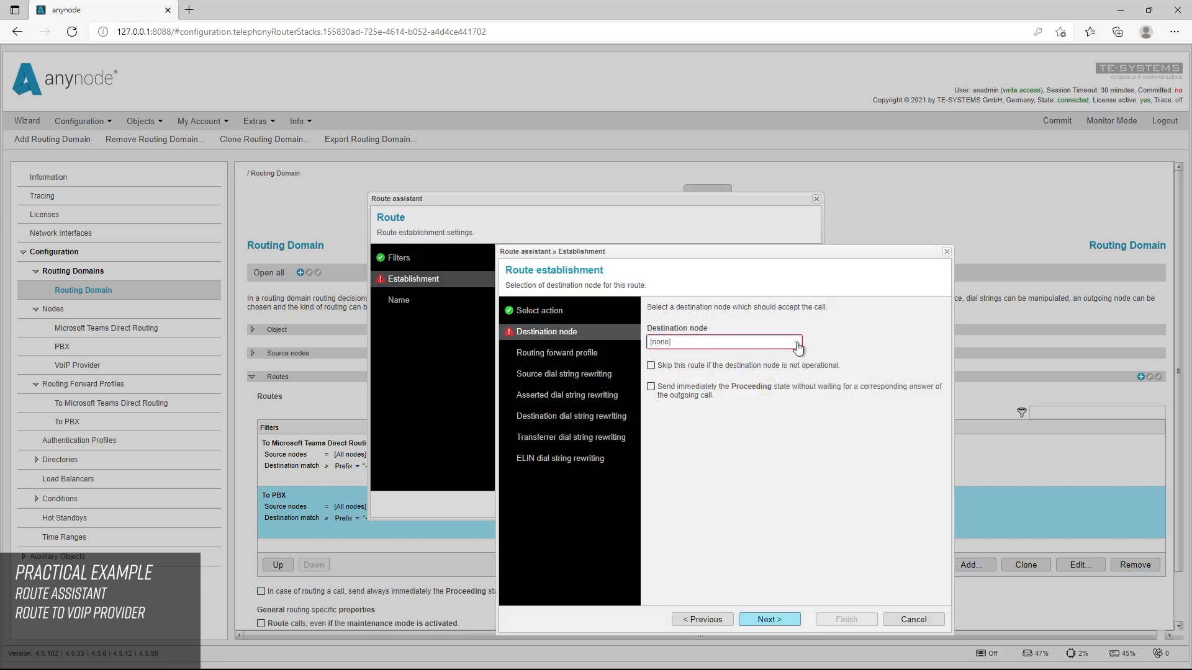
Set the route's destination node to VoIP Provider, finish the route, and commit the configuration
left_click(796, 343)
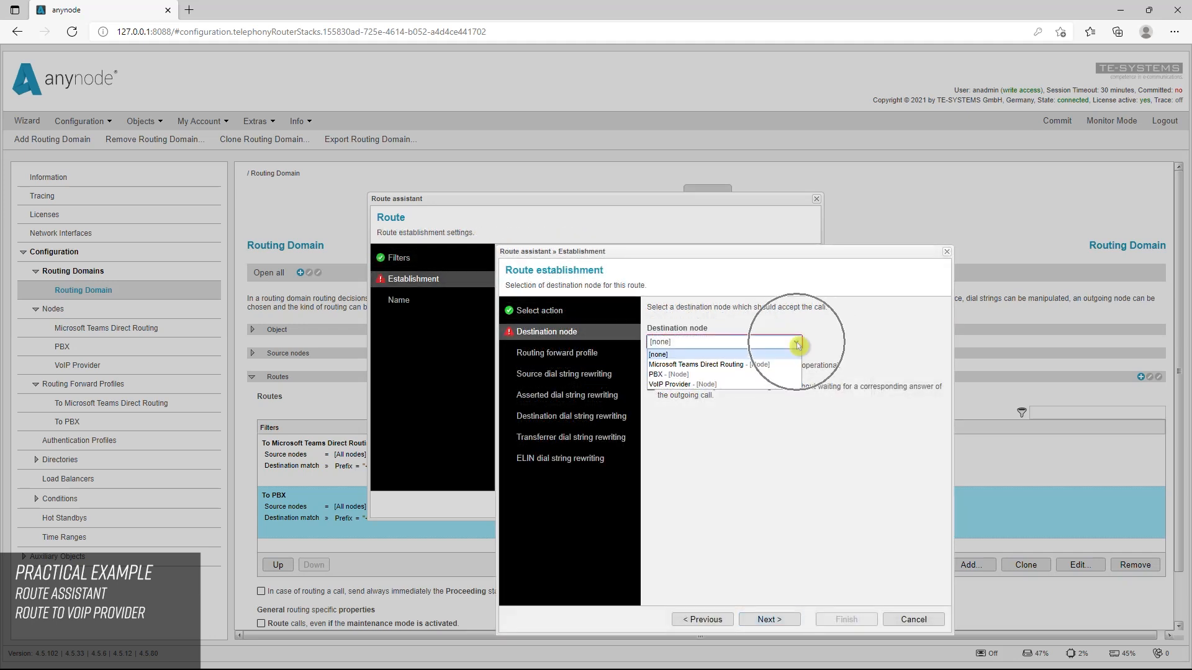
left_click(749, 388)
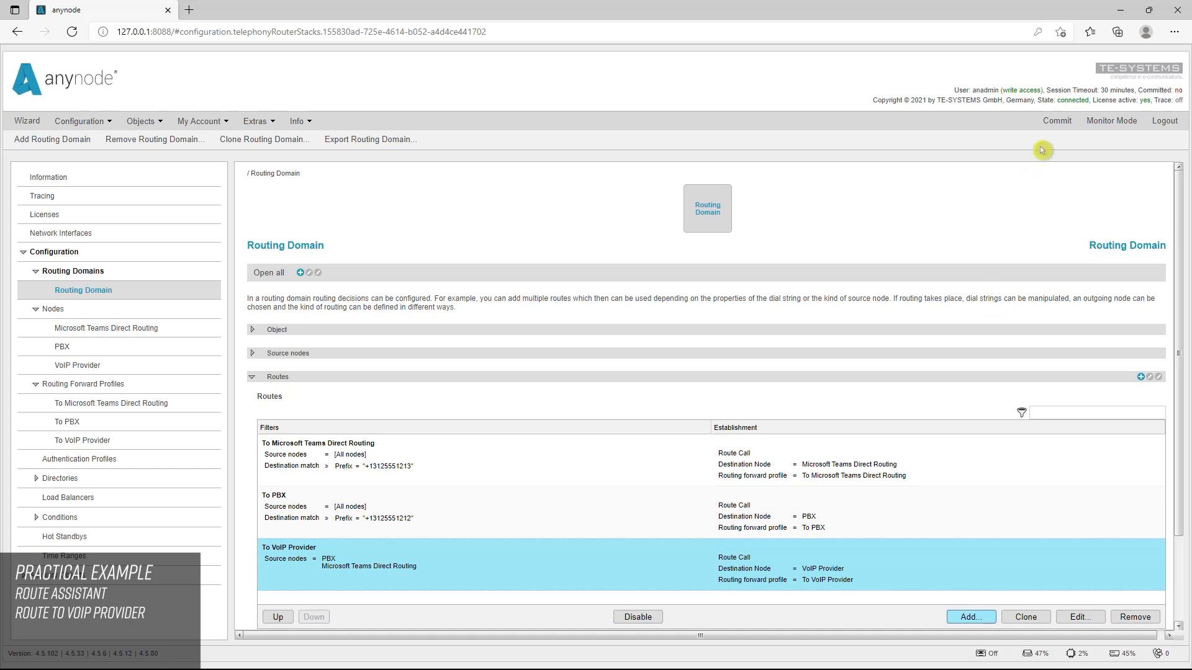
left_click(1048, 128)
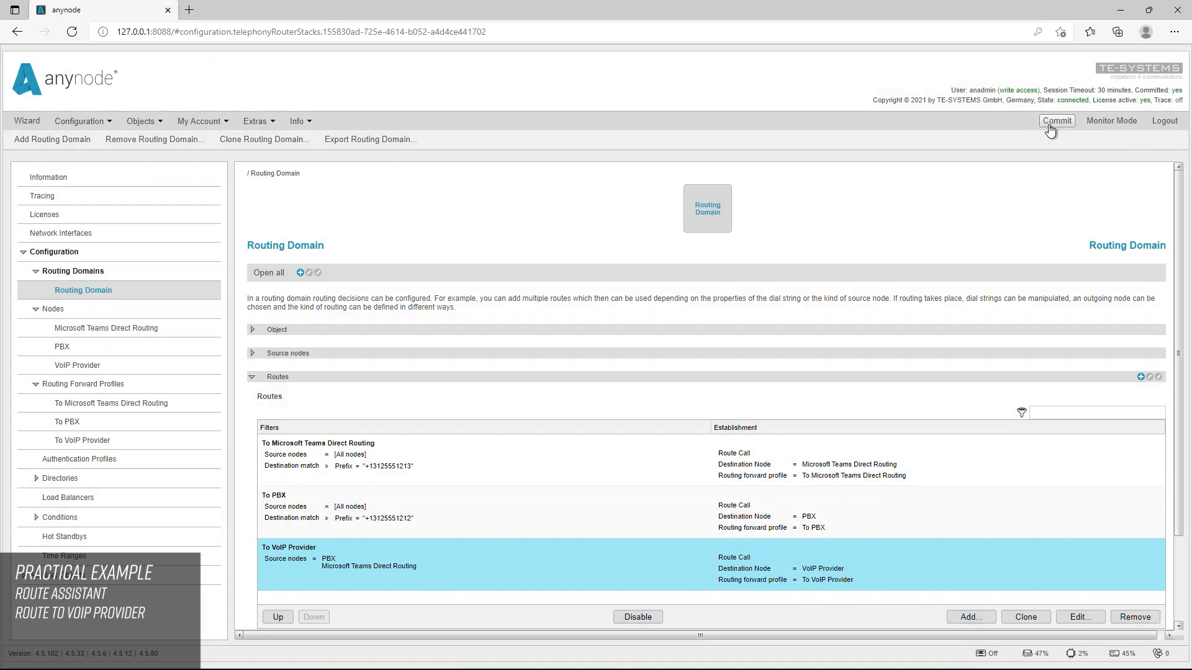